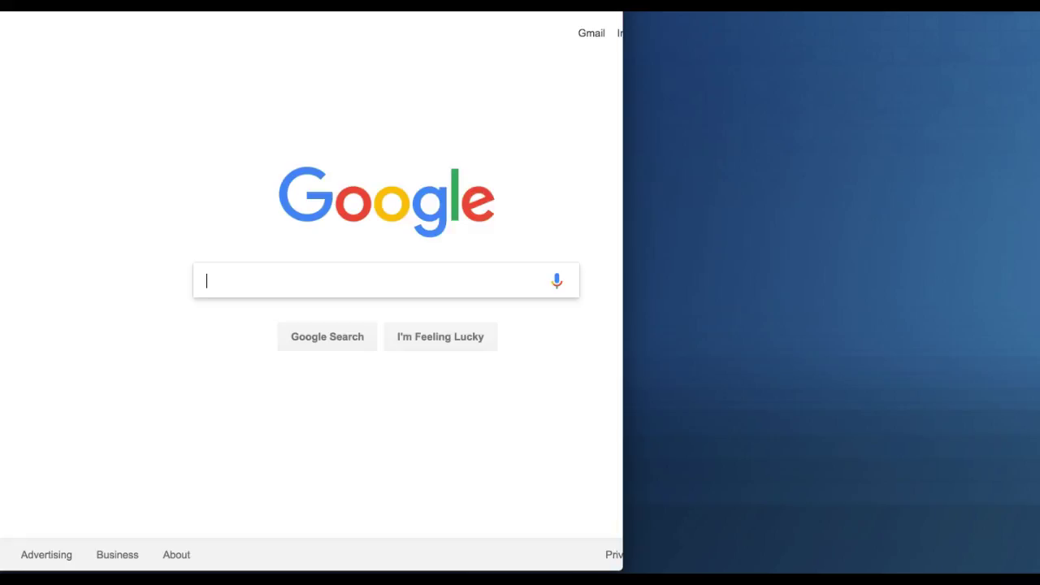
# - Search Google for "blues brothers" and show the image results
pyautogui.write('Blu')
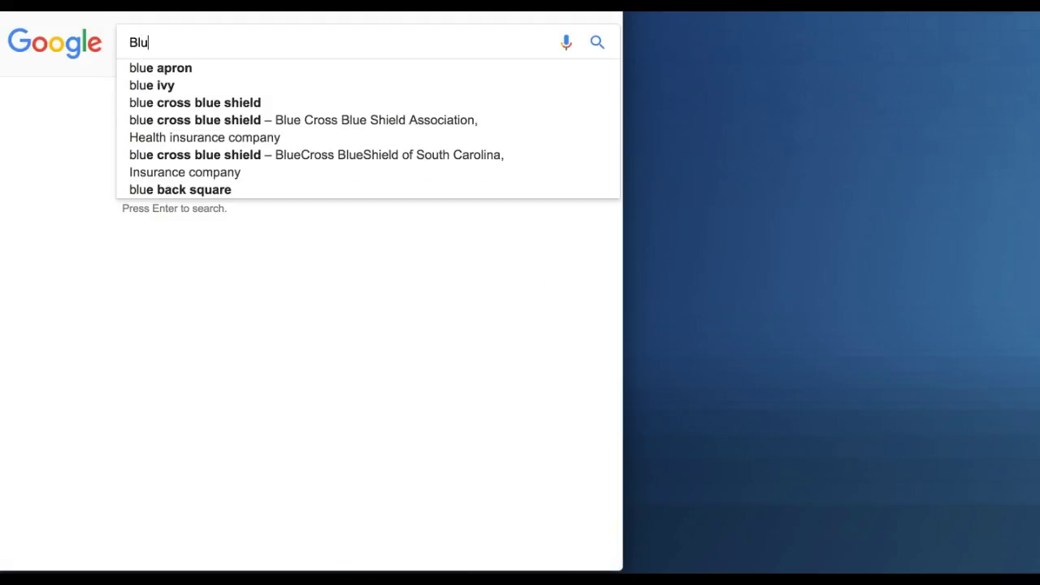
pyautogui.write('se')
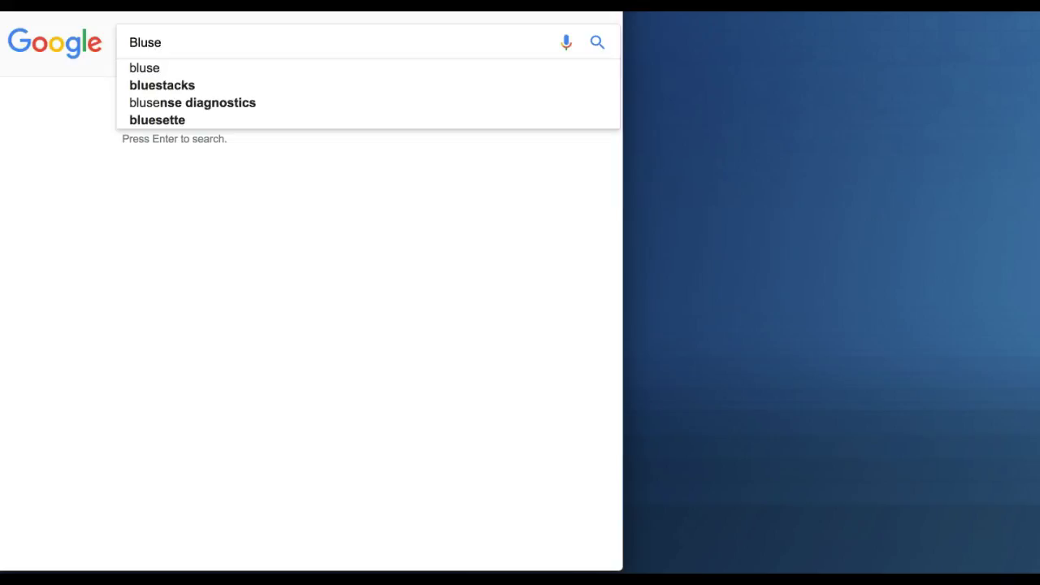
pyautogui.write(' bro')
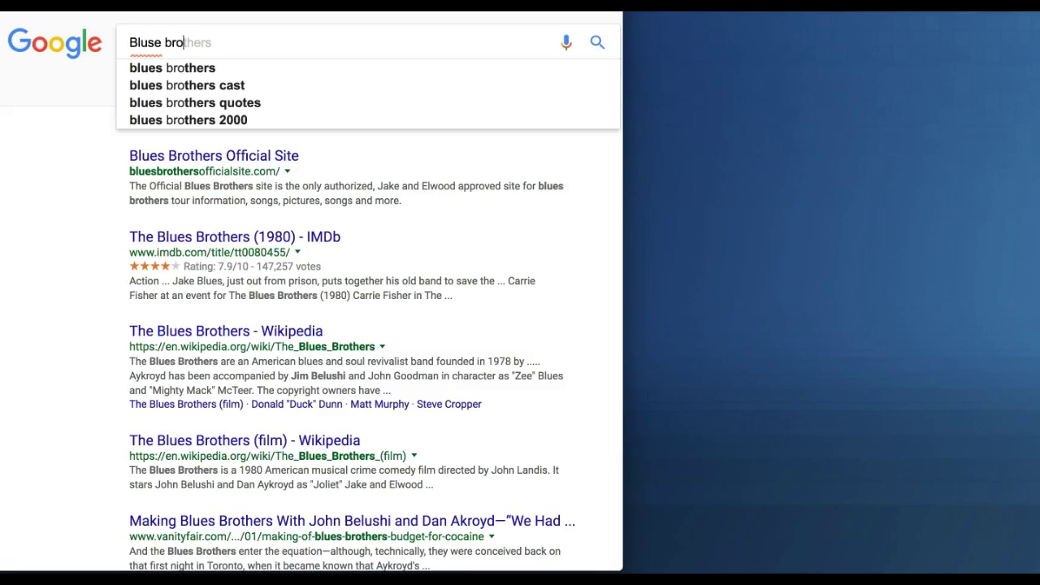
pyautogui.click(172, 70)
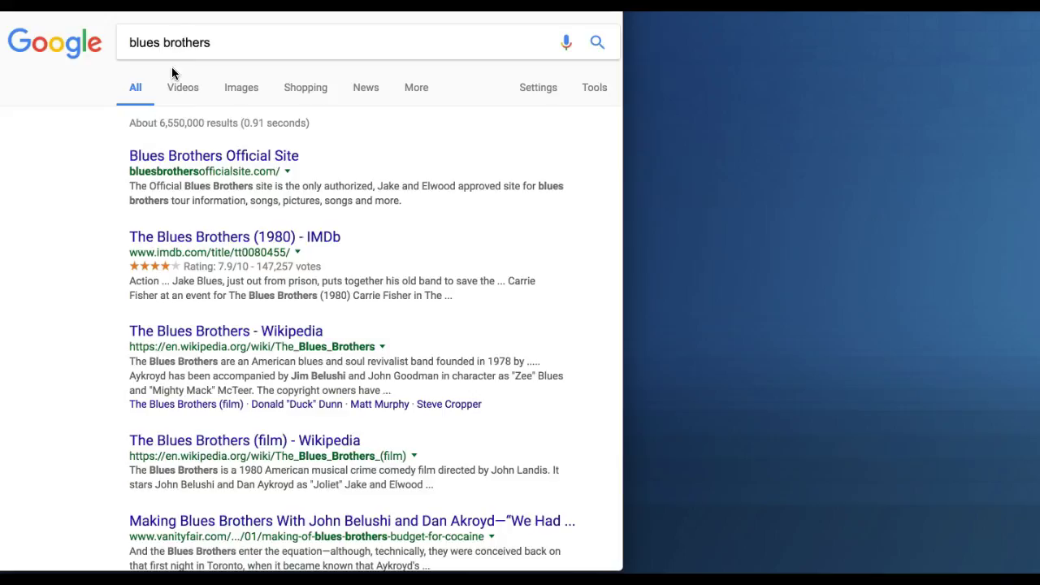
pyautogui.click(244, 88)
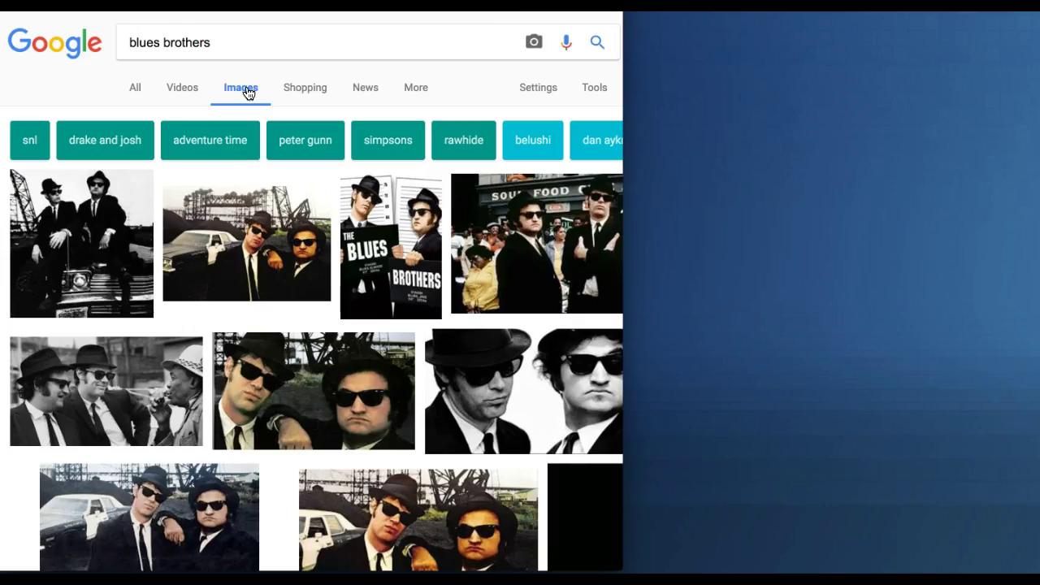
# - Refine the image search to "blues brothers poster movie"
pyautogui.click(247, 34)
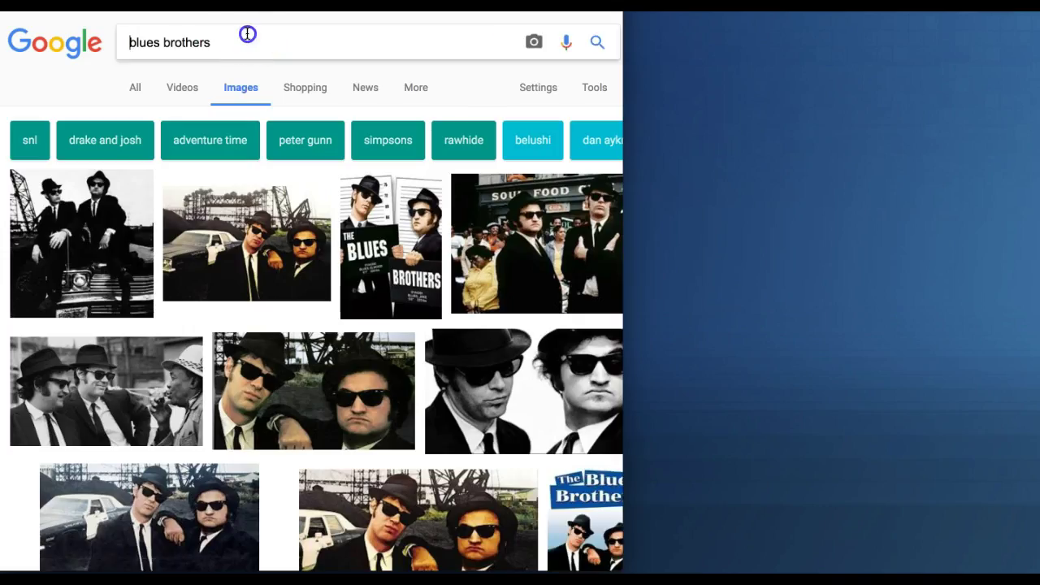
pyautogui.write('pos')
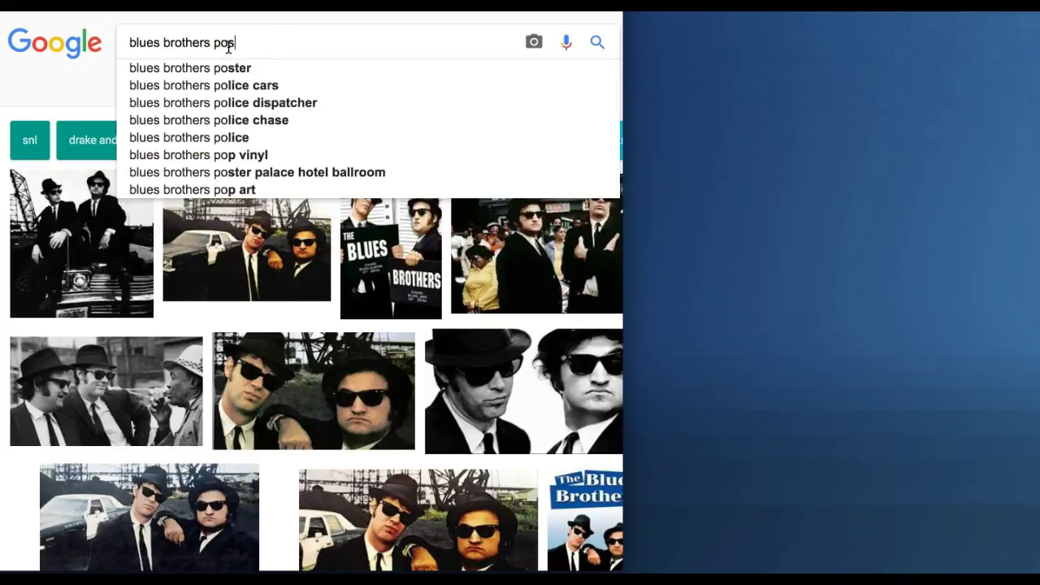
pyautogui.write('ter movie')
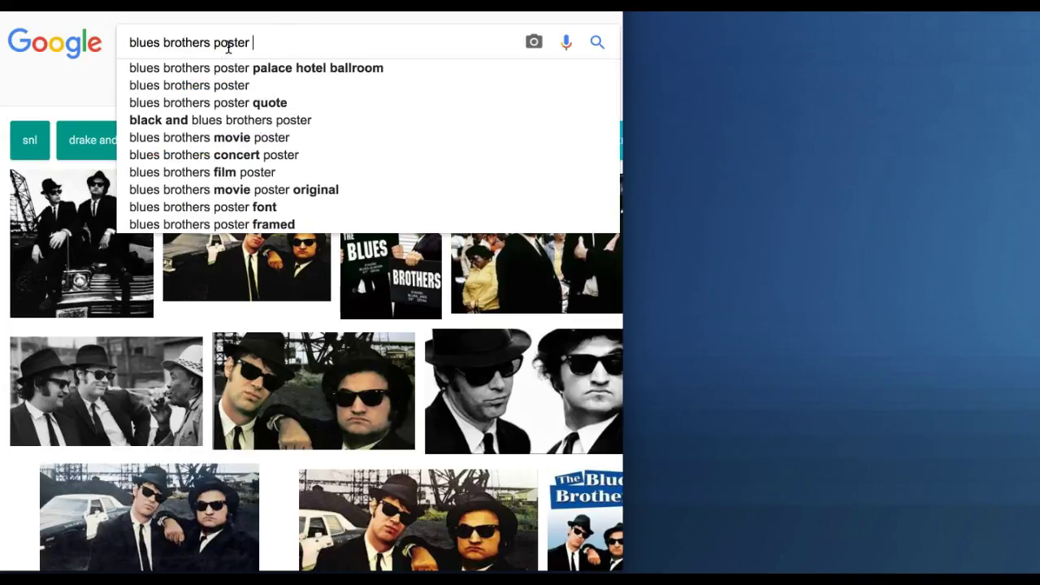
pyautogui.press('Return')
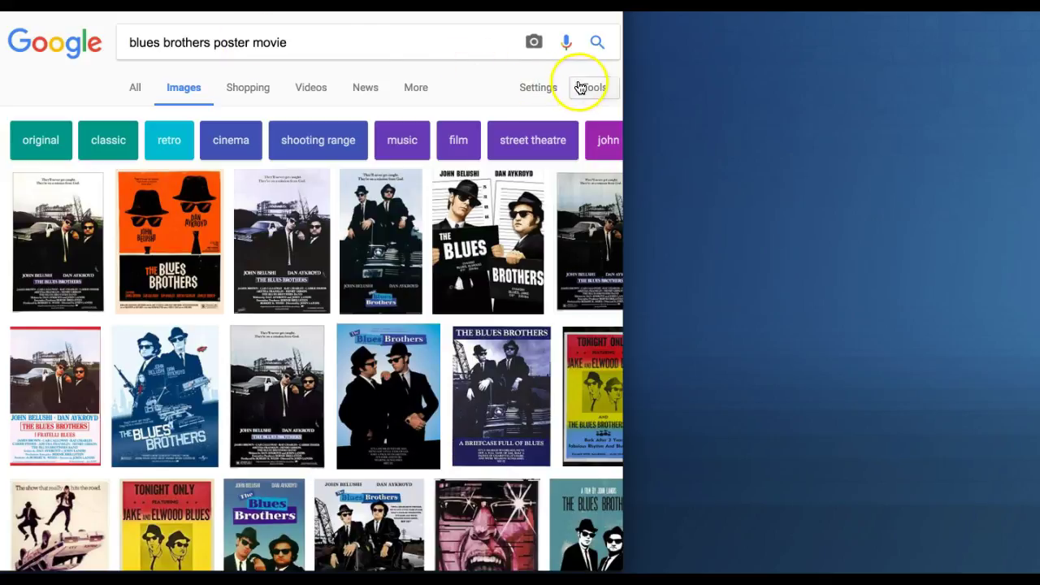
# - Filter the image results to the Large size
pyautogui.click(578, 88)
pyautogui.click(151, 119)
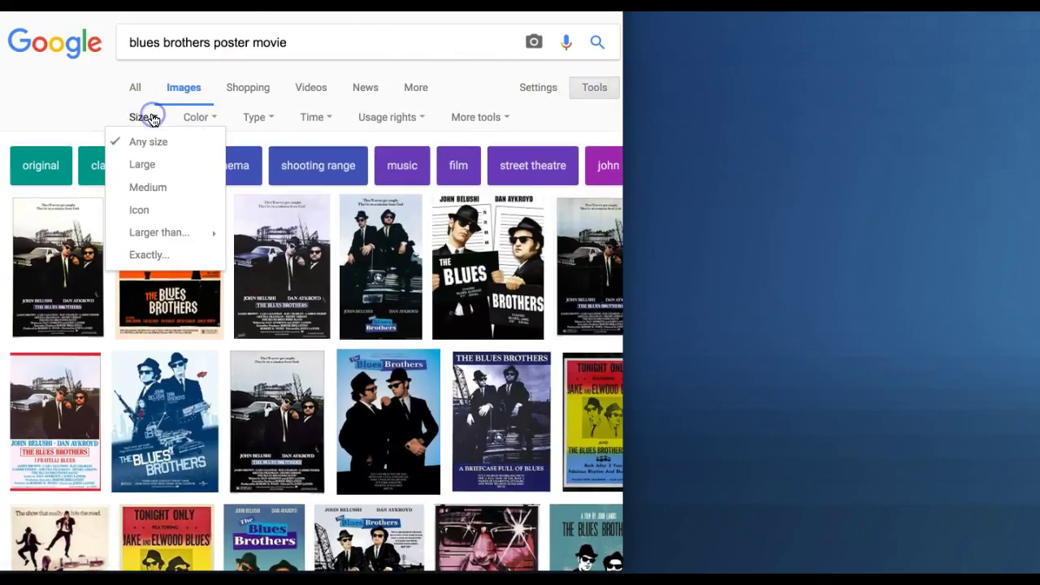
pyautogui.click(142, 165)
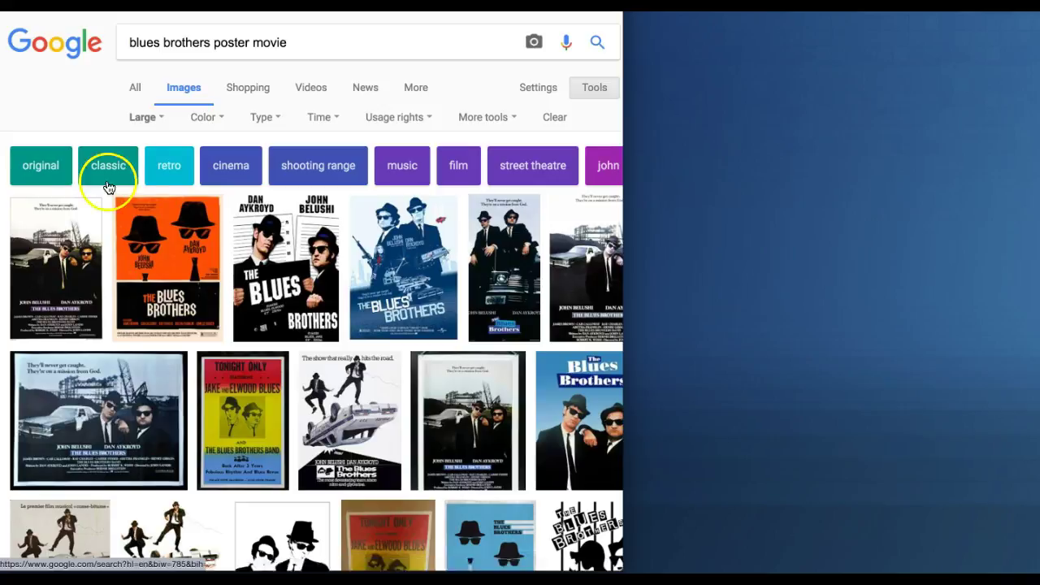
# - Preview the blue-sky Blues Brothers poster from Fanart.tv and open its full-size image to check the detail
pyautogui.click(55, 323)
pyautogui.click(551, 398)
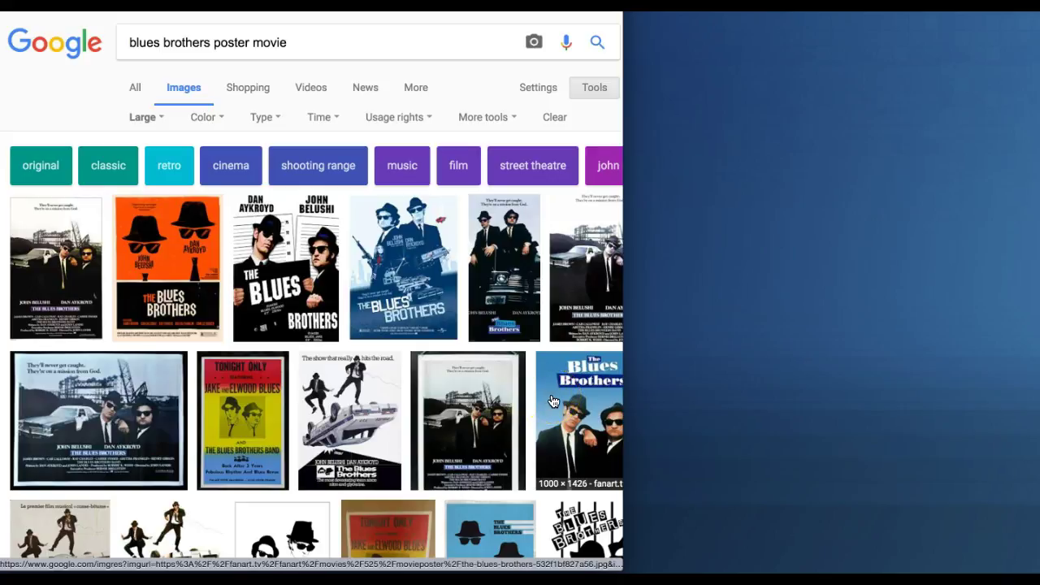
pyautogui.click(75, 242)
pyautogui.click(481, 387)
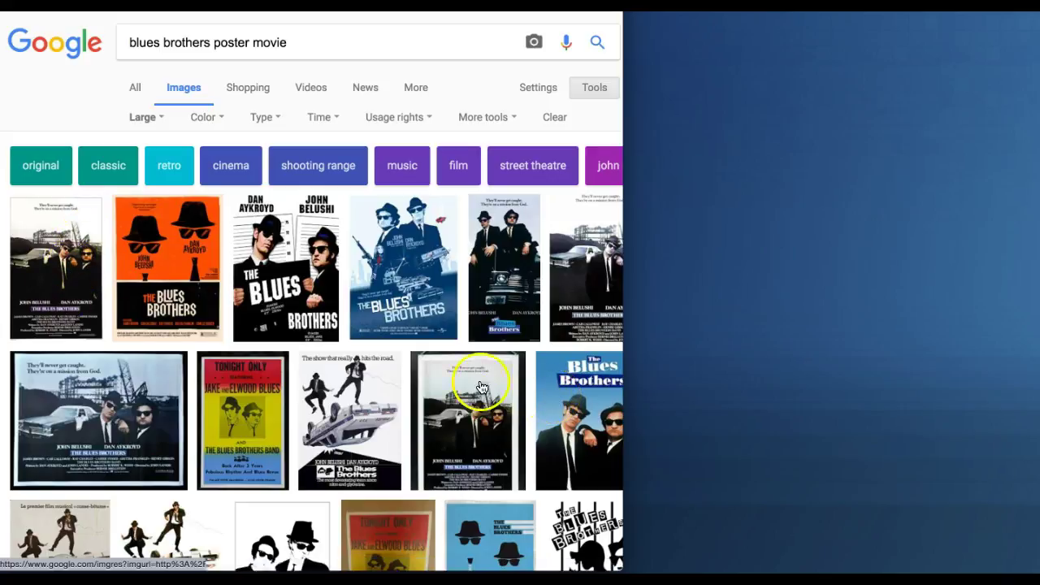
pyautogui.click(582, 439)
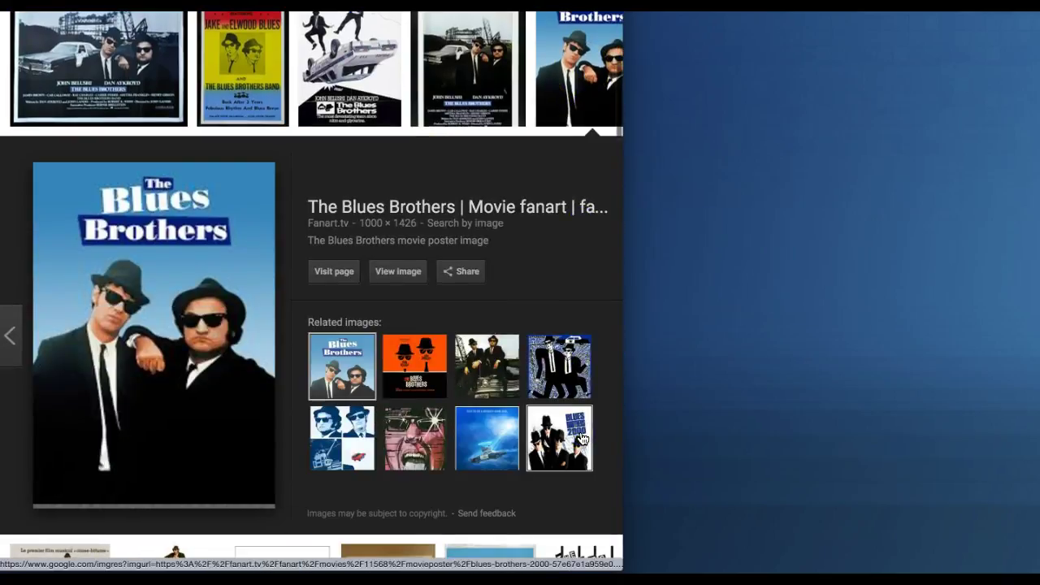
pyautogui.click(132, 304)
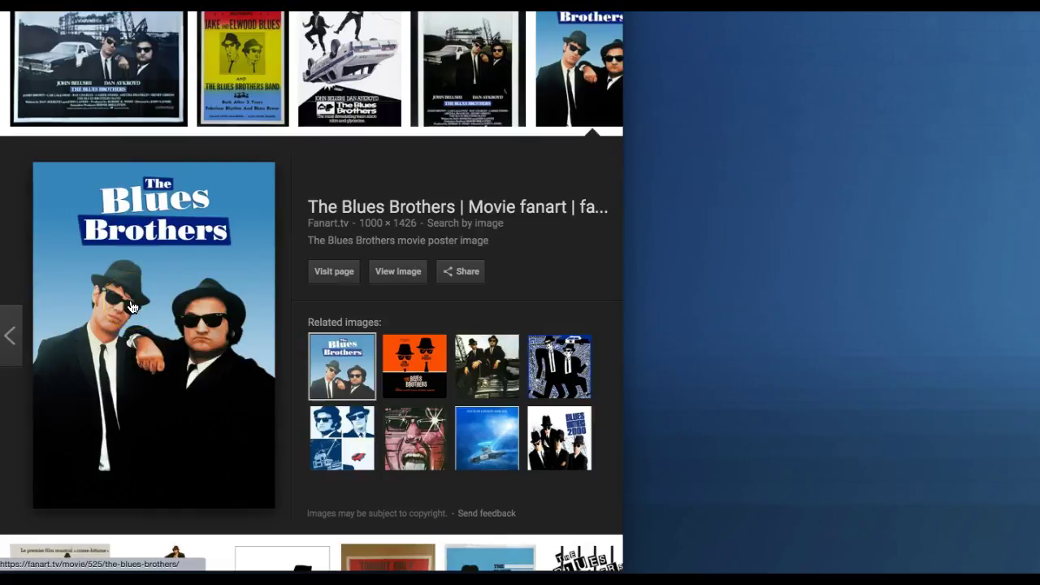
pyautogui.click(415, 271)
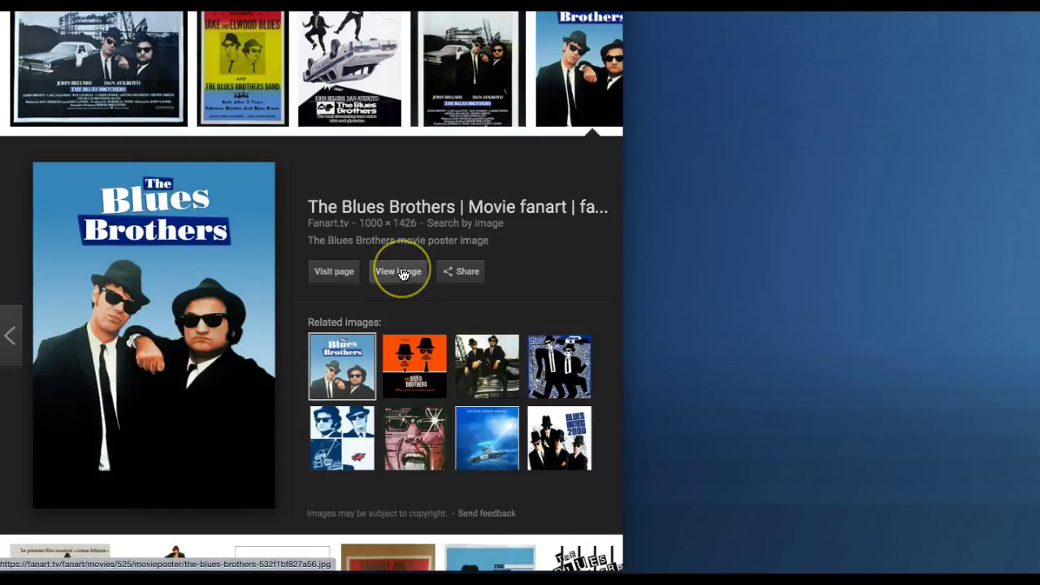
pyautogui.click(420, 201)
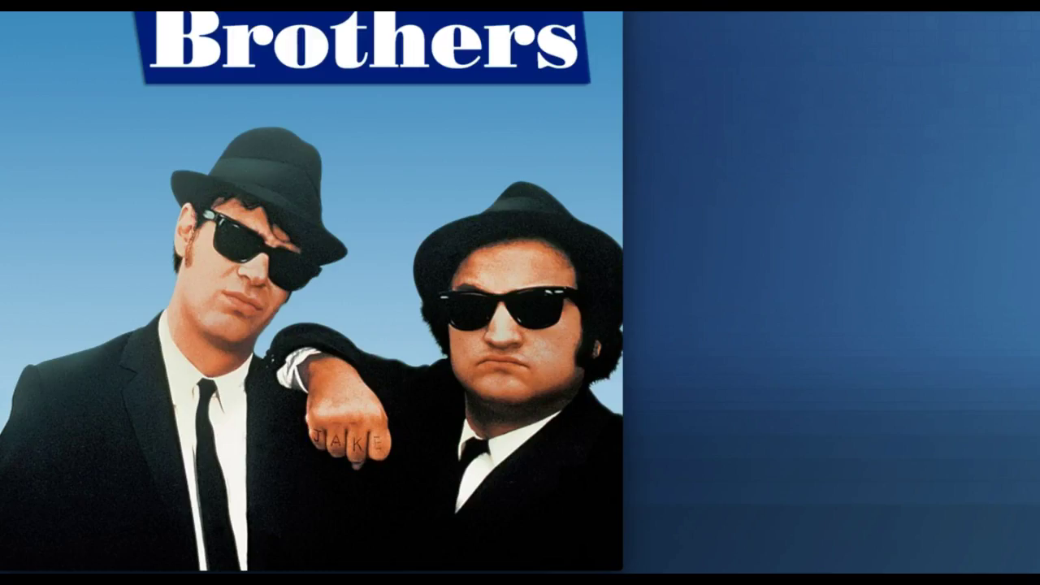
pyautogui.click(332, 306)
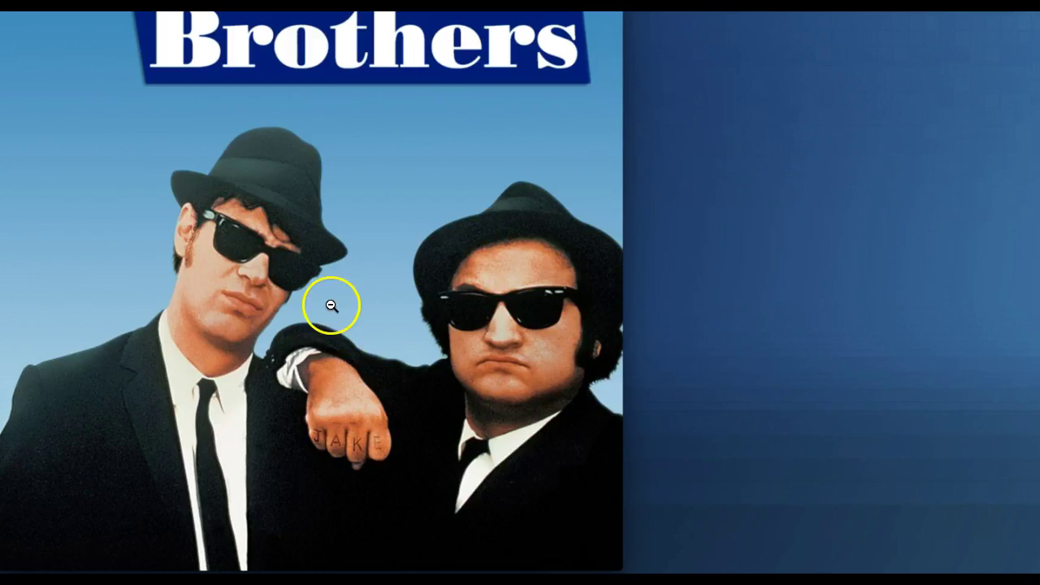
pyautogui.click(308, 307)
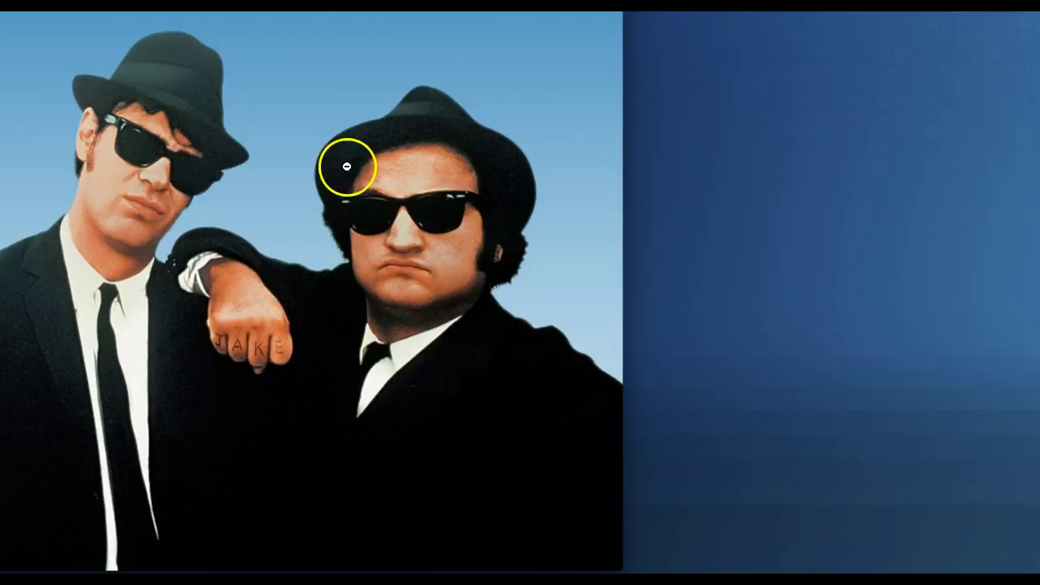
# - Save the full-size poster image to the Desktop as a JPEG image
pyautogui.rightClick(285, 268)
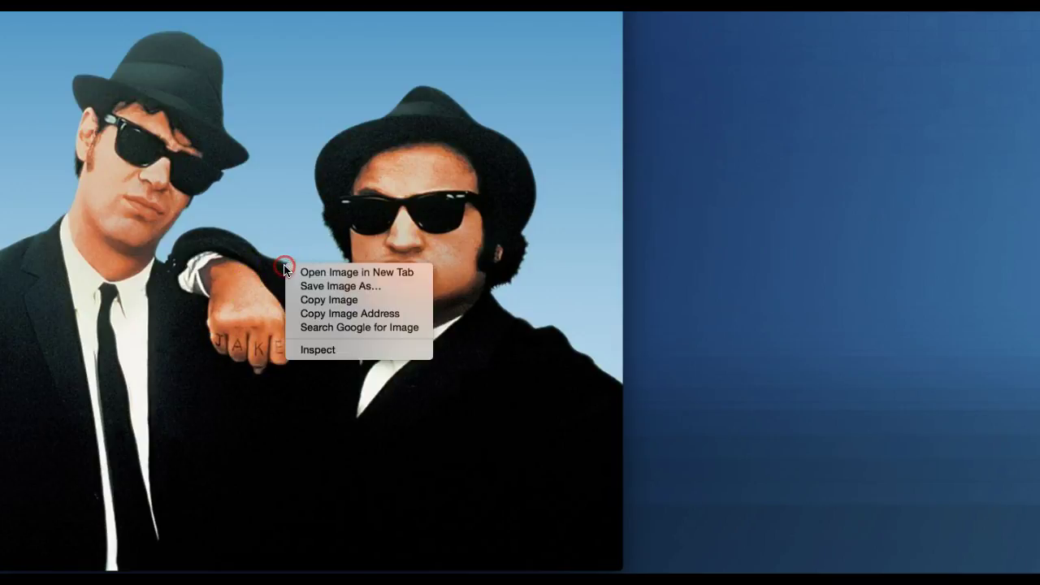
pyautogui.click(339, 288)
pyautogui.click(47, 153)
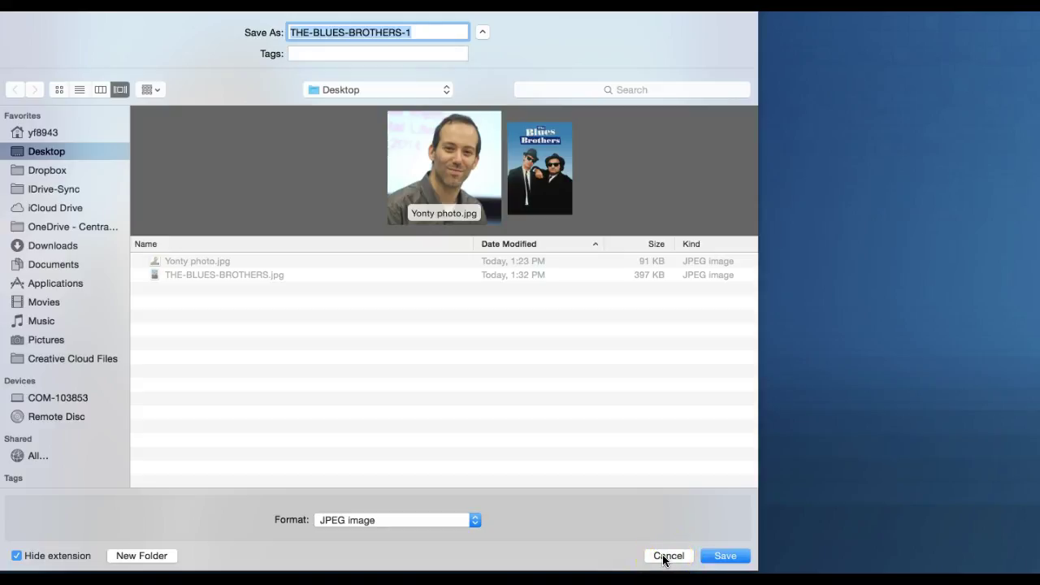
pyautogui.click(250, 276)
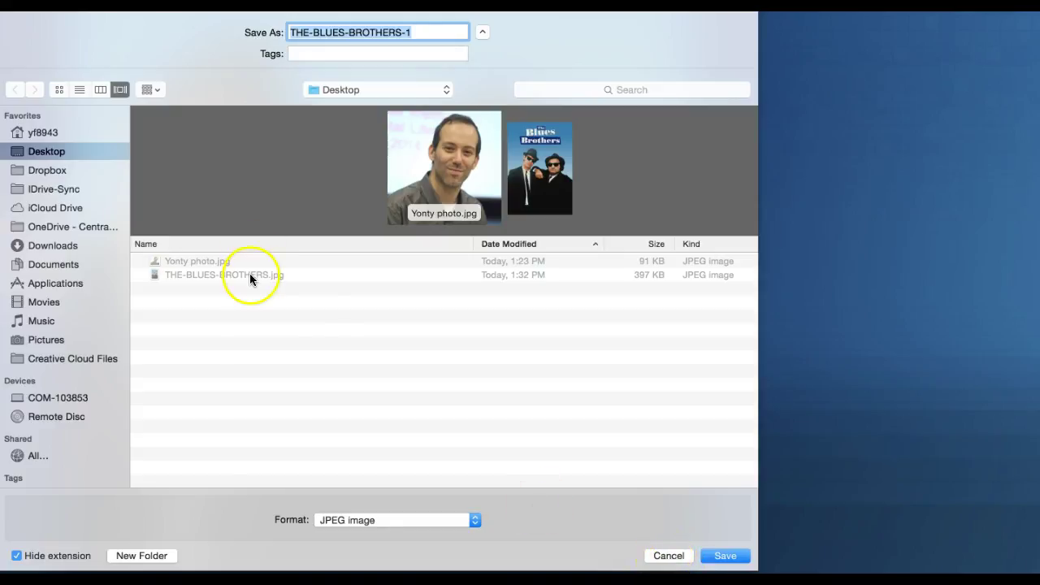
pyautogui.click(730, 555)
pyautogui.click(483, 94)
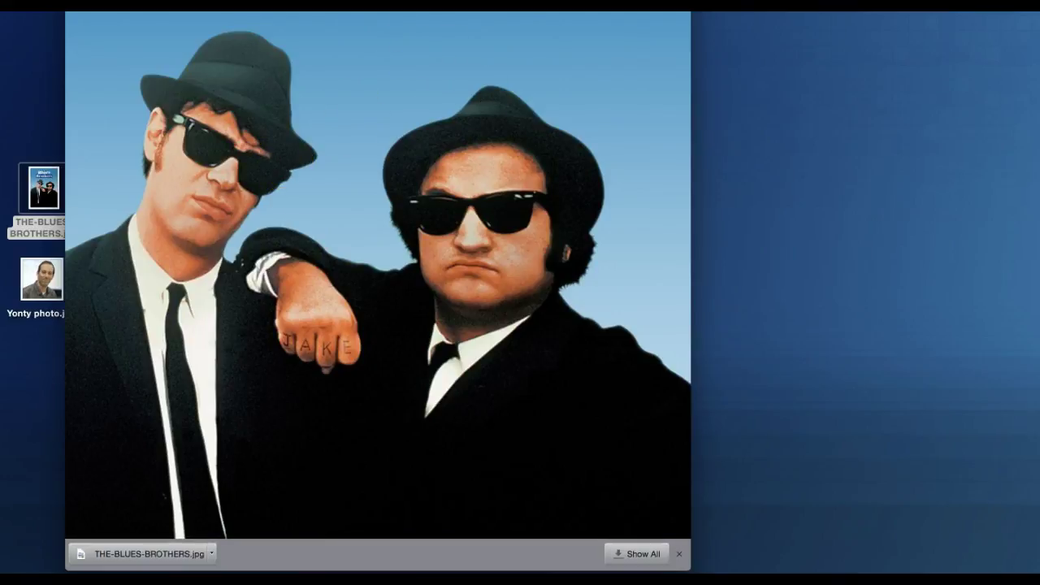
# - Clear the browser off the desktop and open THE-BLUES-BROTHERS.jpg with Adobe Photoshop CC 2015
pyautogui.click(103, 1)
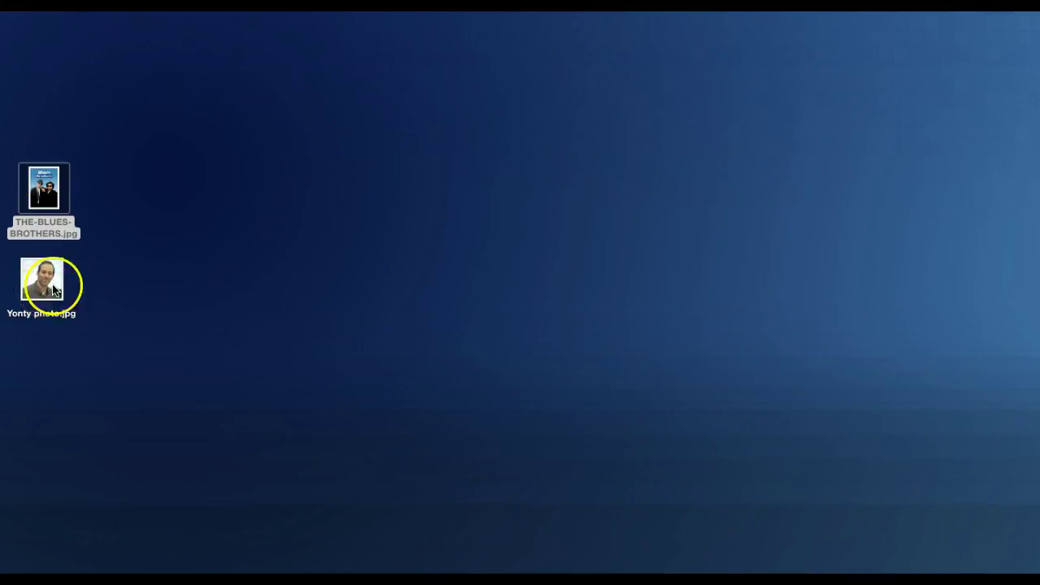
pyautogui.click(90, 279)
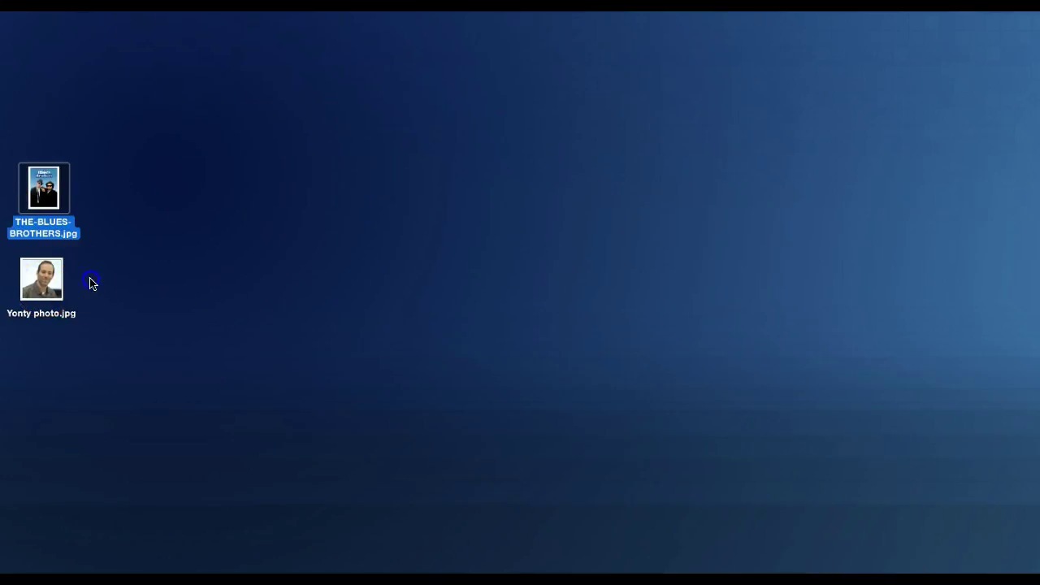
pyautogui.click(116, 204)
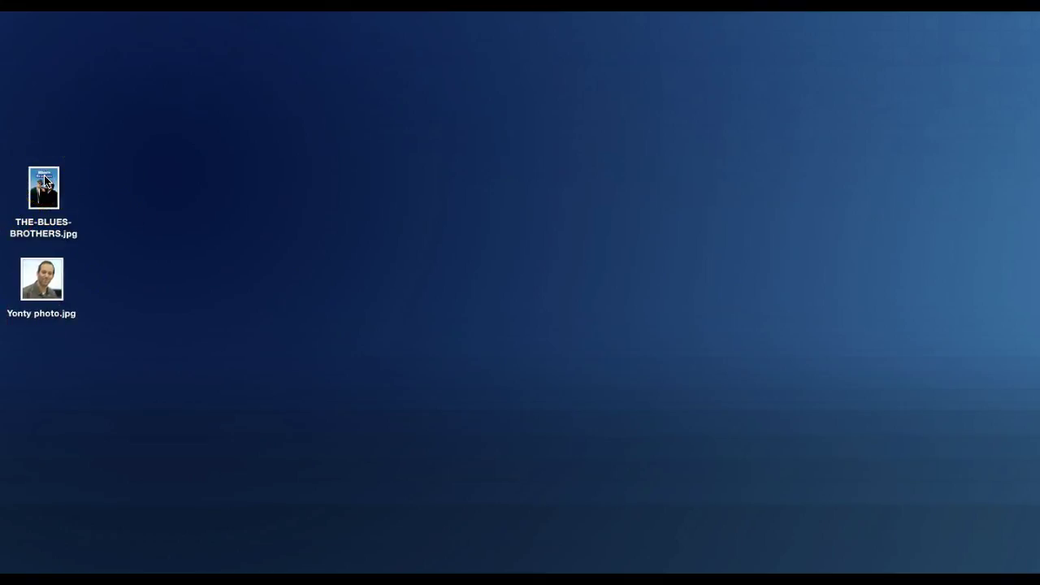
pyautogui.rightClick(45, 181)
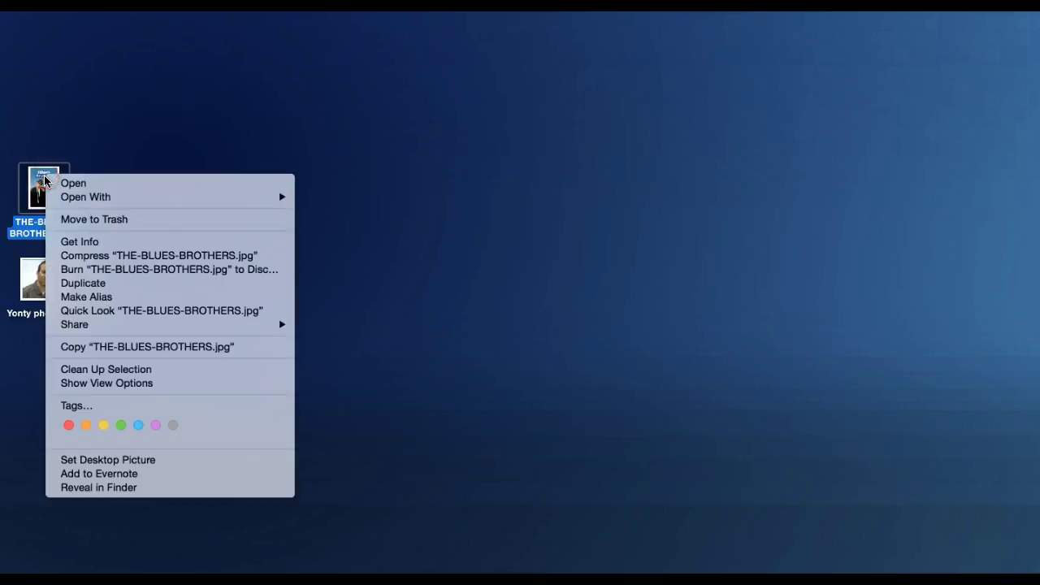
pyautogui.moveTo(146, 195)
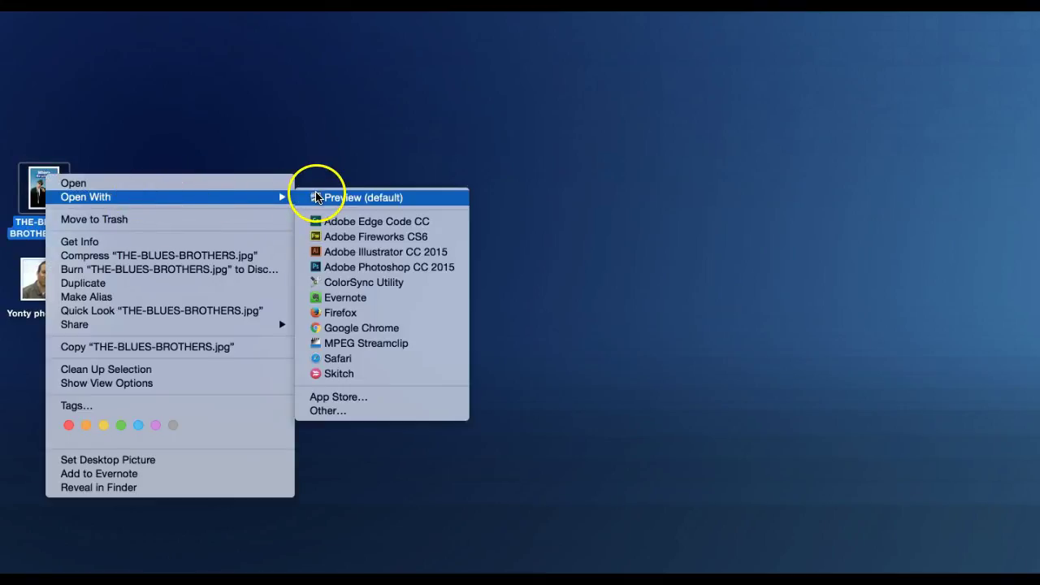
pyautogui.click(363, 273)
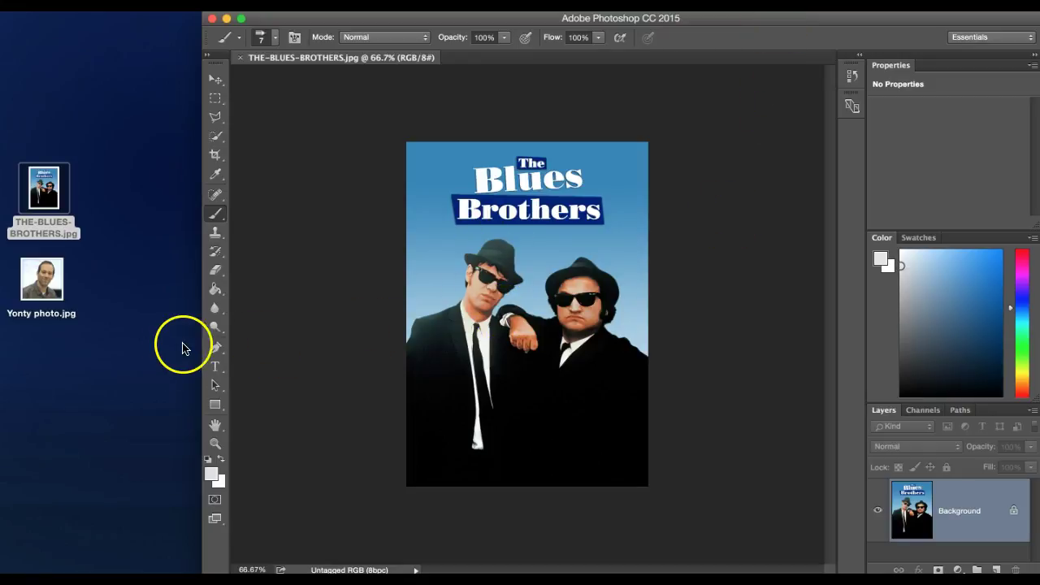
# - Set the poster document's zoom to 150% and bring the title lettering into view
pyautogui.click(241, 569)
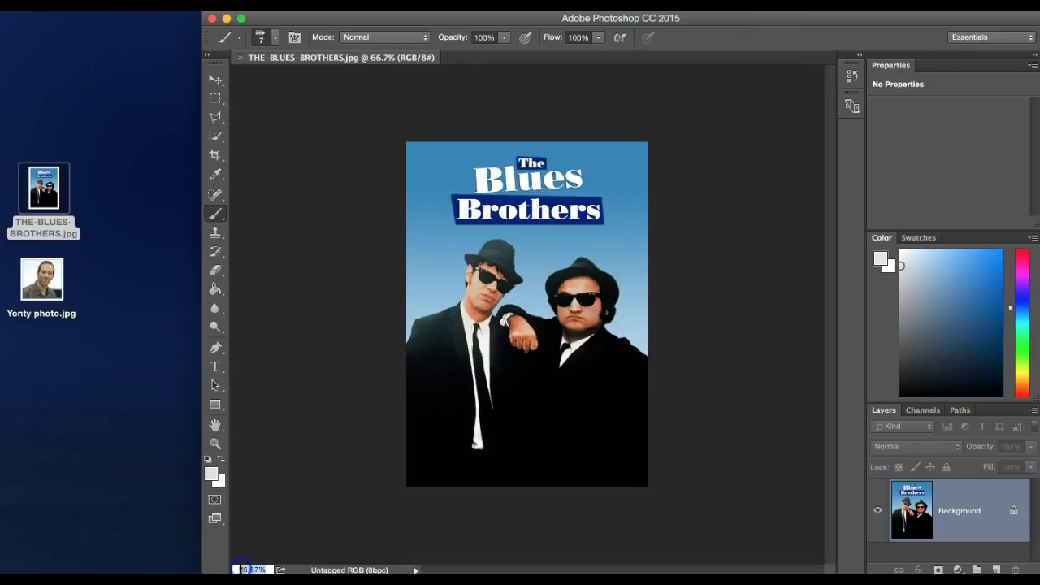
pyautogui.moveTo(241, 569); pyautogui.dragTo(269, 569)
pyautogui.write('150')
pyautogui.press('Return')
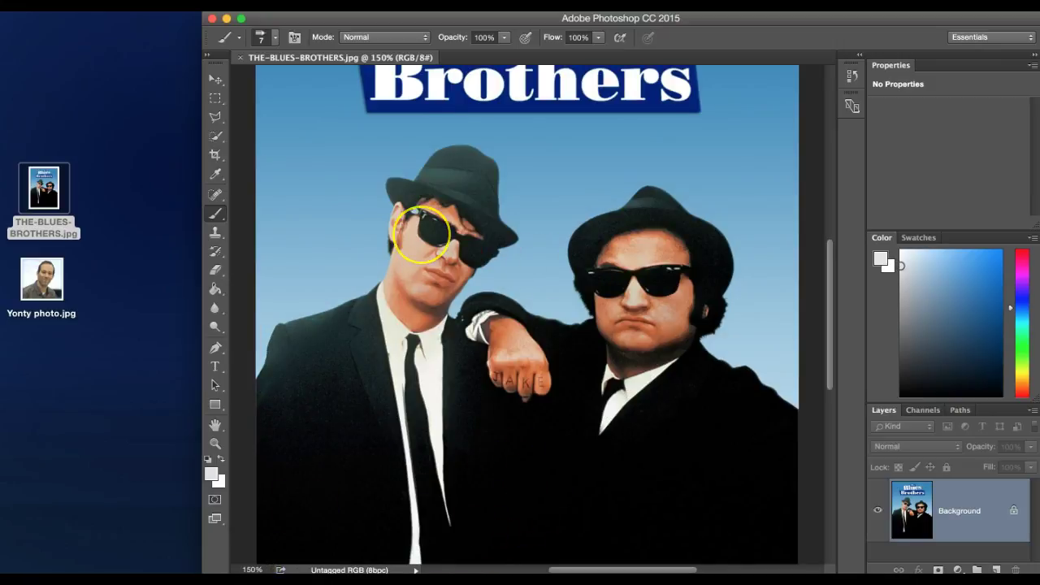
pyautogui.scroll(5, 420, 234)
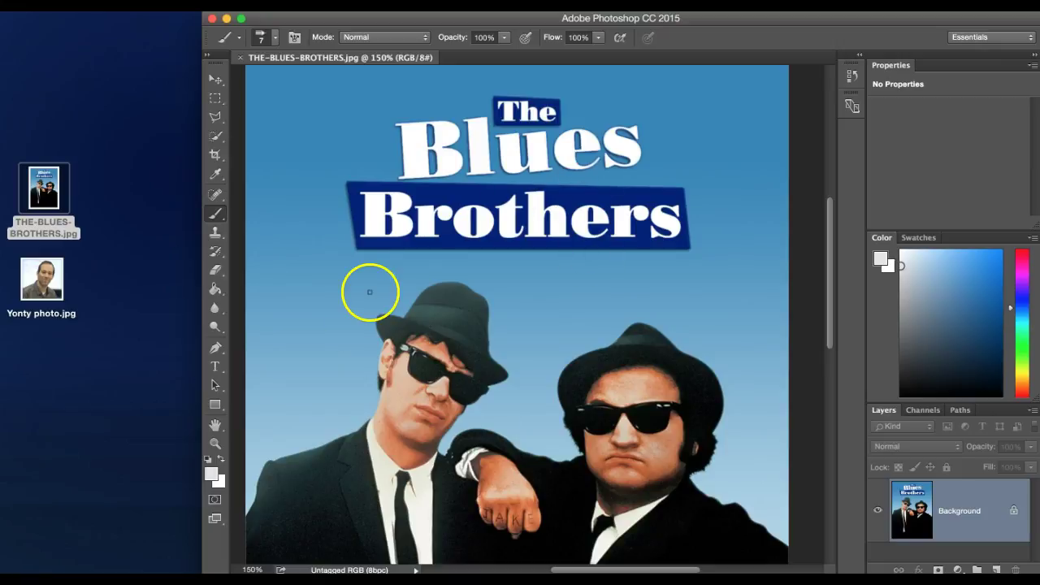
# - Sample the blue background beside the B of "Blues" and clone it over the letter's left edge with the Clone Stamp tool
pyautogui.click(215, 238)
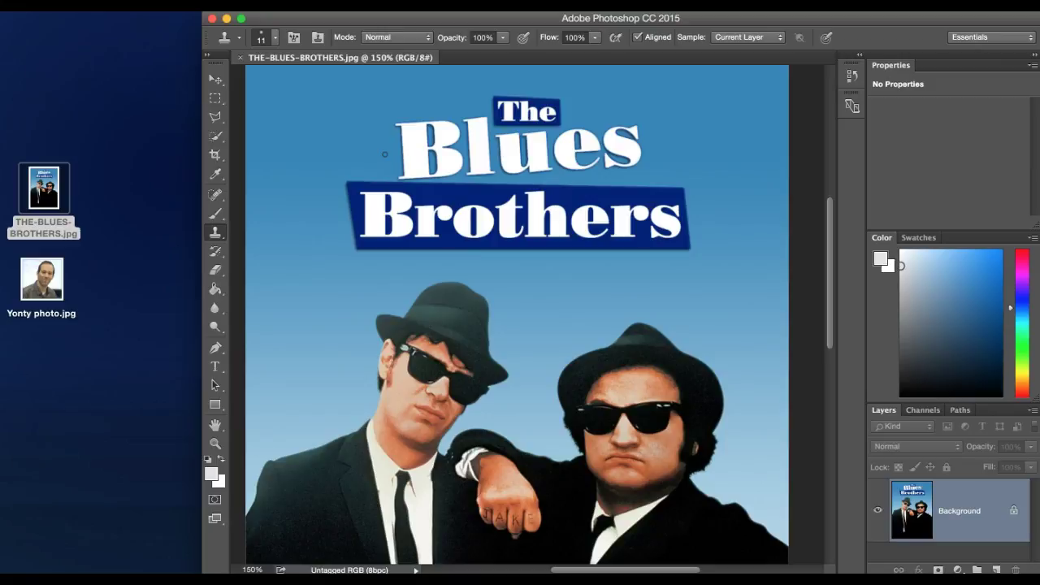
pyautogui.keyDown('alt'); pyautogui.click(398, 128); pyautogui.keyUp('alt')
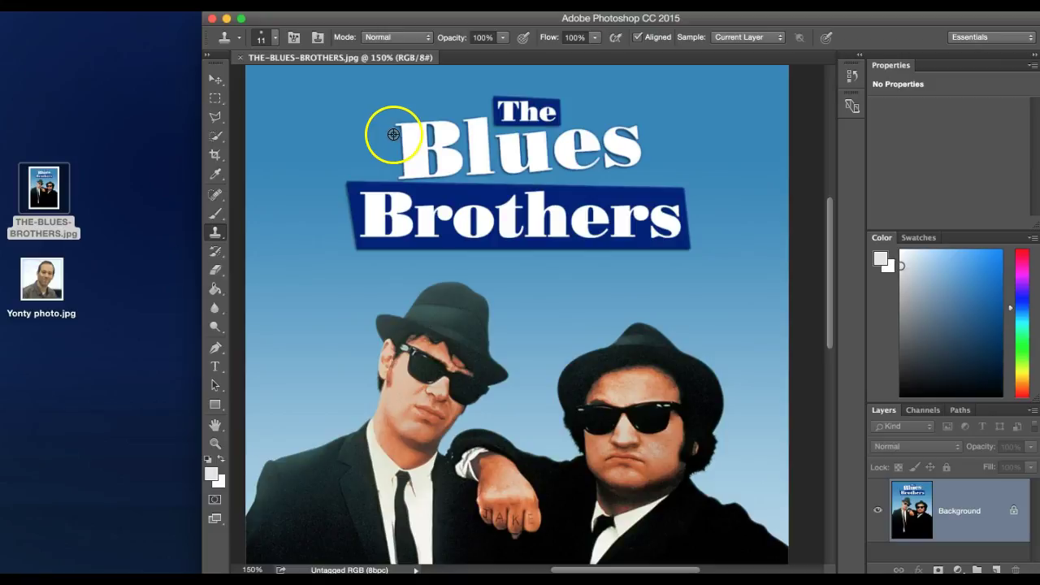
pyautogui.click(395, 134)
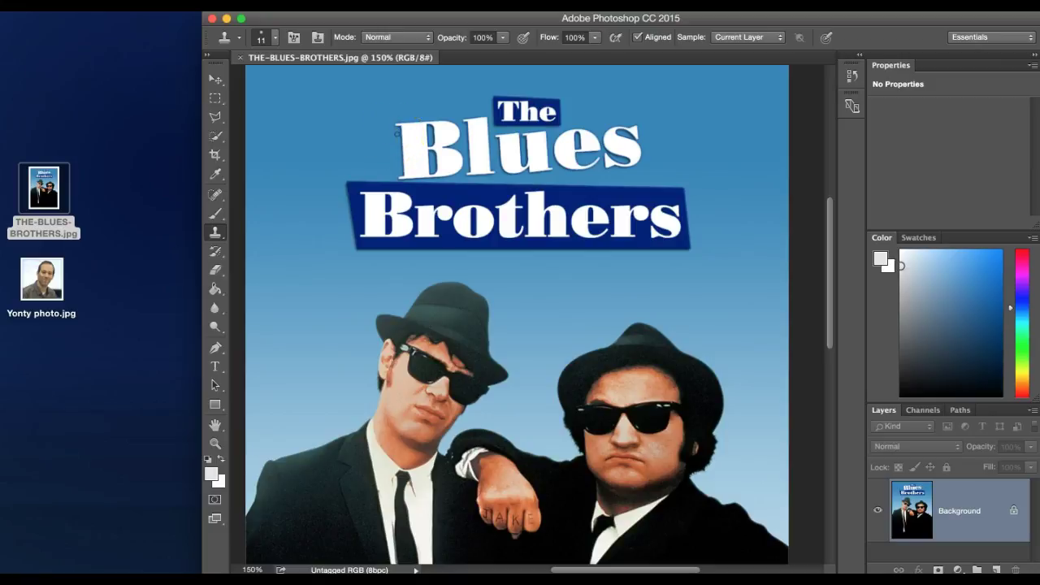
pyautogui.click(403, 132)
pyautogui.moveTo(403, 146)
pyautogui.mouseDown()
pyautogui.moveTo(403, 166)
pyautogui.moveTo(400, 124)
pyautogui.mouseUp()
pyautogui.click(403, 122)
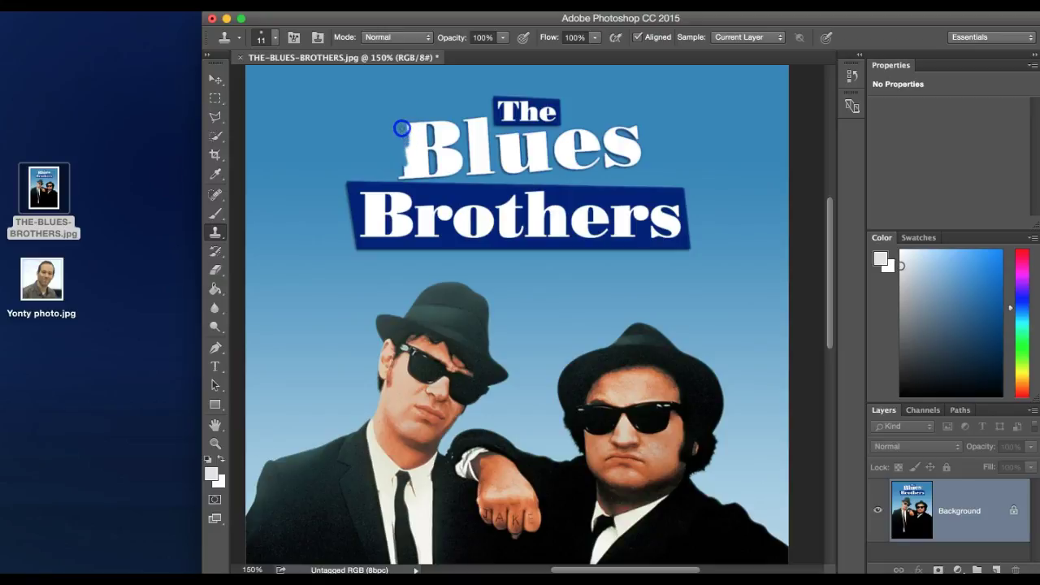
pyautogui.moveTo(406, 148); pyautogui.dragTo(408, 159)
pyautogui.moveTo(402, 142); pyautogui.dragTo(406, 162)
pyautogui.moveTo(401, 172); pyautogui.dragTo(405, 138)
# - Enlarge the Clone Stamp brush to 83 px and clone the blue background over the upper and middle parts of the B
pyautogui.click(268, 37)
pyautogui.moveTo(301, 82); pyautogui.dragTo(320, 82)
pyautogui.click(434, 91)
pyautogui.moveTo(434, 93)
pyautogui.mouseDown()
pyautogui.moveTo(409, 106)
pyautogui.moveTo(424, 126)
pyautogui.mouseUp()
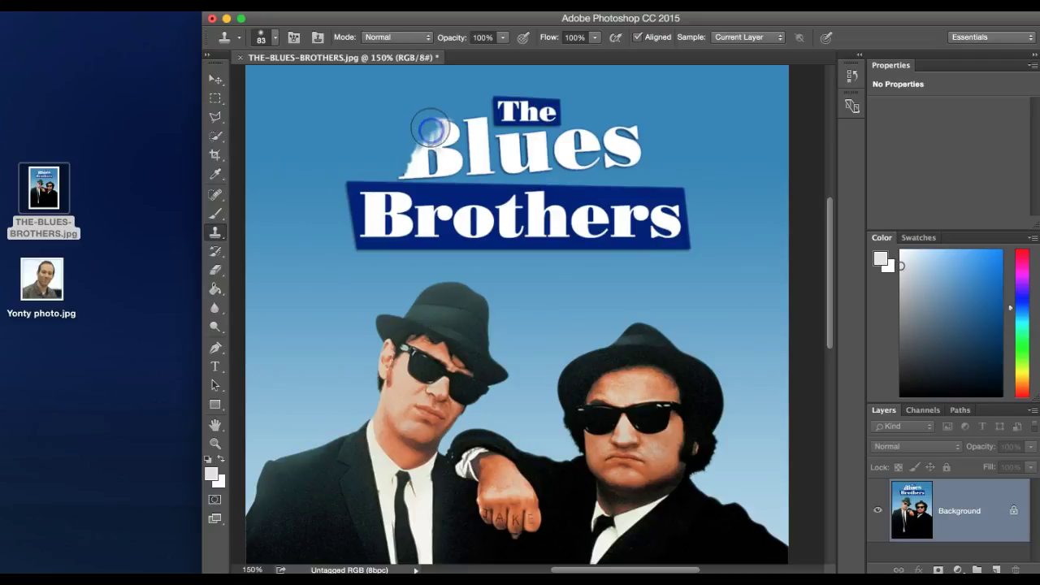
pyautogui.moveTo(435, 128)
pyautogui.mouseDown()
pyautogui.moveTo(438, 119)
pyautogui.moveTo(451, 129)
pyautogui.moveTo(443, 122)
pyautogui.moveTo(411, 149)
pyautogui.moveTo(411, 163)
pyautogui.moveTo(399, 162)
pyautogui.moveTo(441, 159)
pyautogui.moveTo(425, 140)
pyautogui.moveTo(447, 122)
pyautogui.moveTo(453, 133)
pyautogui.moveTo(420, 139)
pyautogui.moveTo(459, 139)
pyautogui.moveTo(446, 122)
pyautogui.moveTo(467, 112)
pyautogui.moveTo(474, 122)
pyautogui.moveTo(419, 157)
pyautogui.mouseUp()
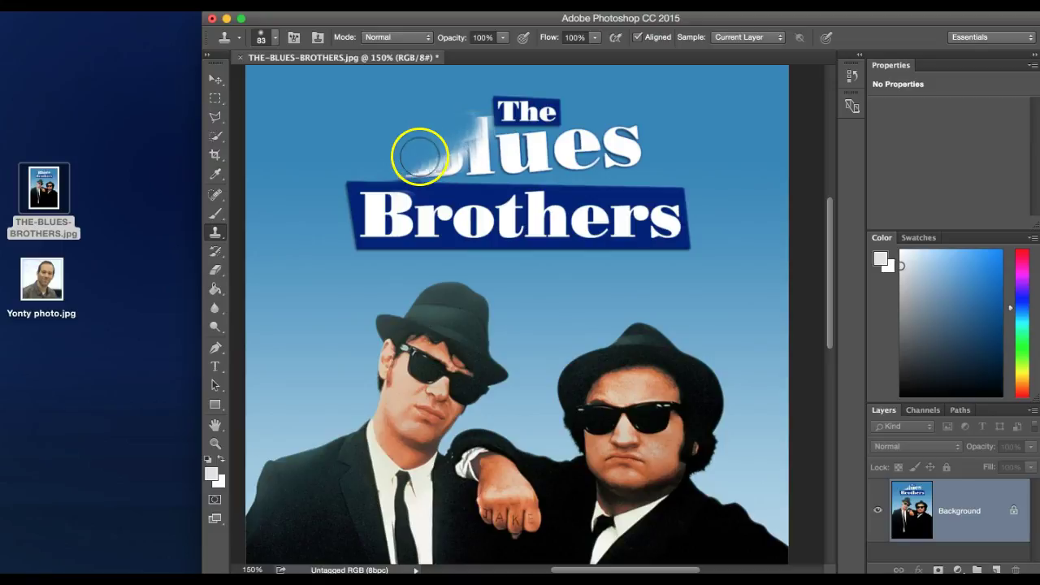
# - Try to clone the background over the final s of "Blues", resampling the source beside the lettering
pyautogui.moveTo(615, 130)
pyautogui.mouseDown()
pyautogui.moveTo(639, 136)
pyautogui.moveTo(661, 170)
pyautogui.moveTo(669, 162)
pyautogui.moveTo(632, 158)
pyautogui.moveTo(641, 163)
pyautogui.moveTo(610, 168)
pyautogui.moveTo(632, 144)
pyautogui.moveTo(628, 118)
pyautogui.mouseUp()
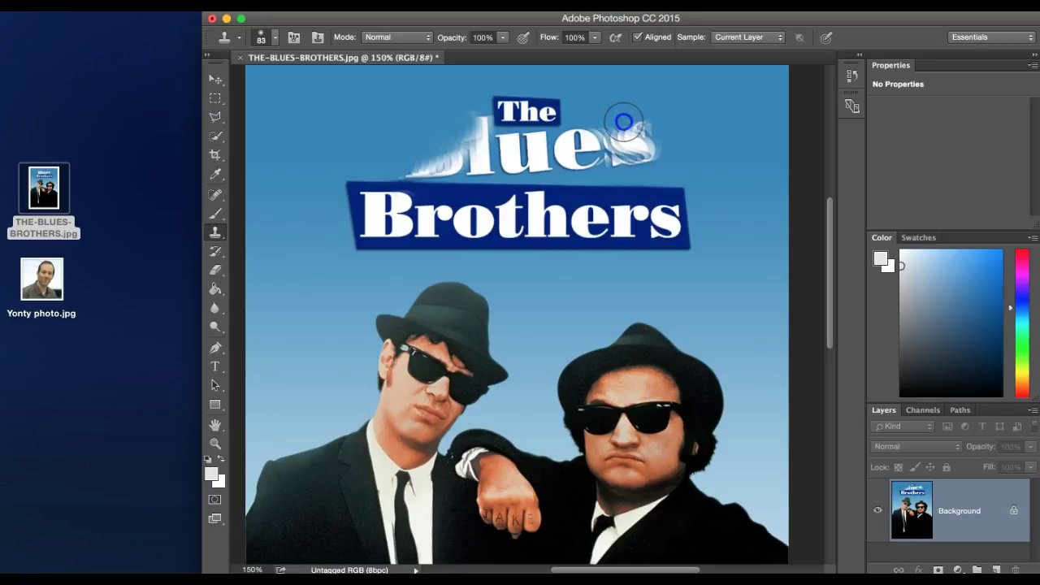
pyautogui.keyDown('alt'); pyautogui.click(696, 184); pyautogui.keyUp('alt')
pyautogui.moveTo(691, 81)
pyautogui.mouseDown()
pyautogui.moveTo(655, 83)
pyautogui.moveTo(643, 115)
pyautogui.mouseUp()
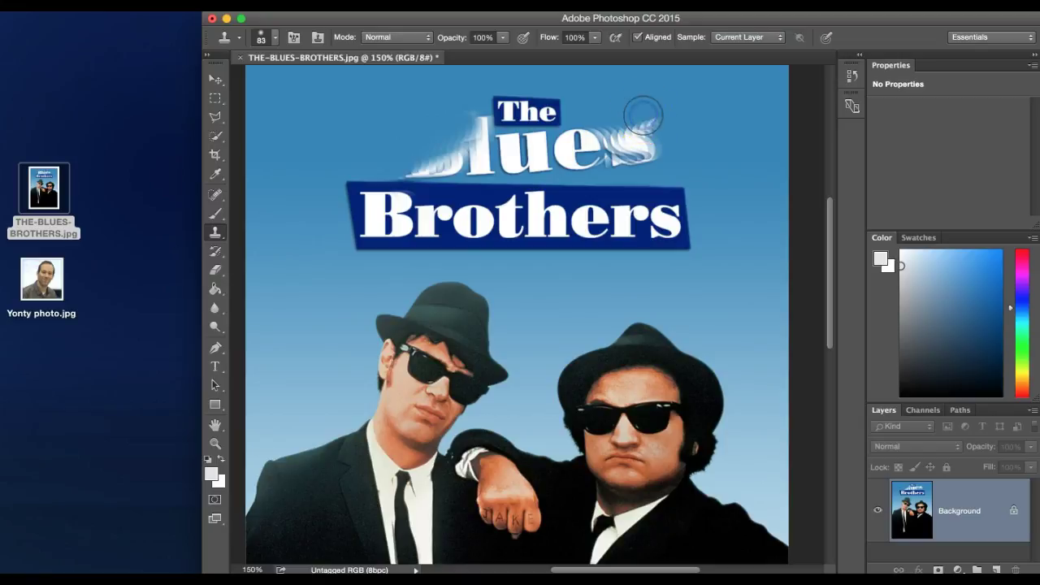
pyautogui.click(623, 117)
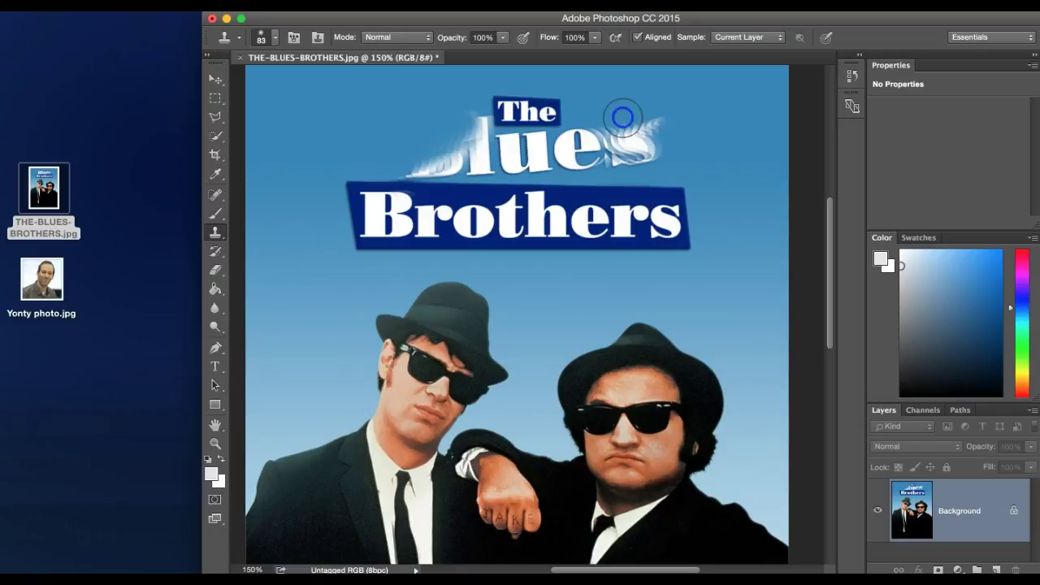
pyautogui.click(608, 117)
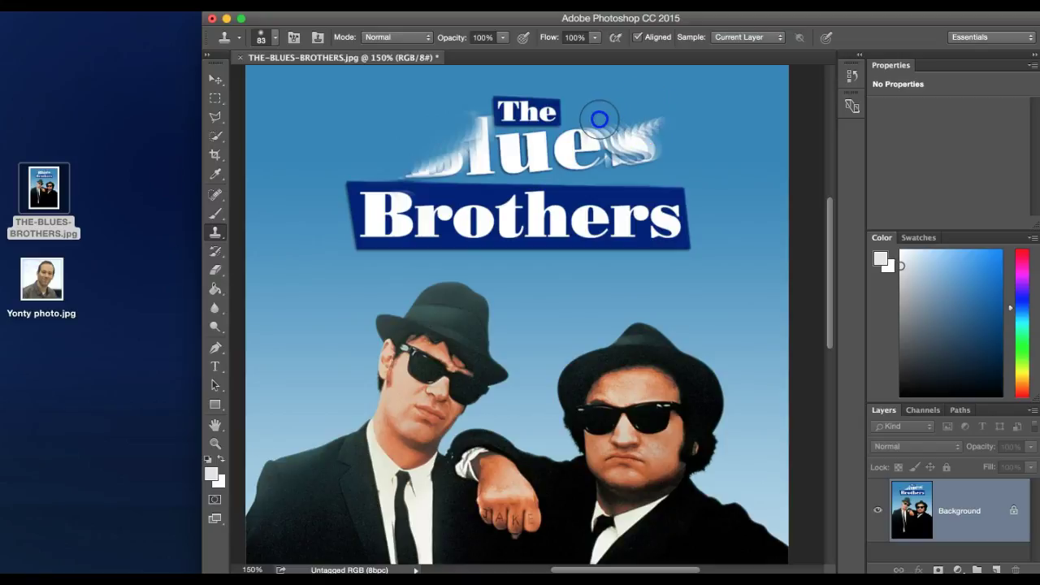
pyautogui.click(598, 110)
# - Step backward through the history to undo the clone strokes over the final s of "Blues"
pyautogui.click(160, 44)
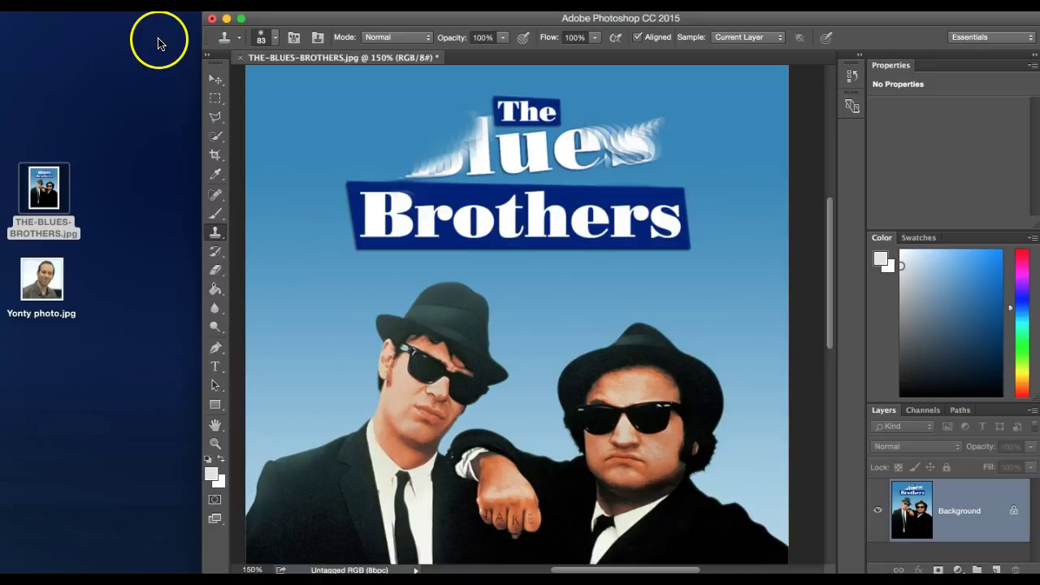
pyautogui.click(134, 5)
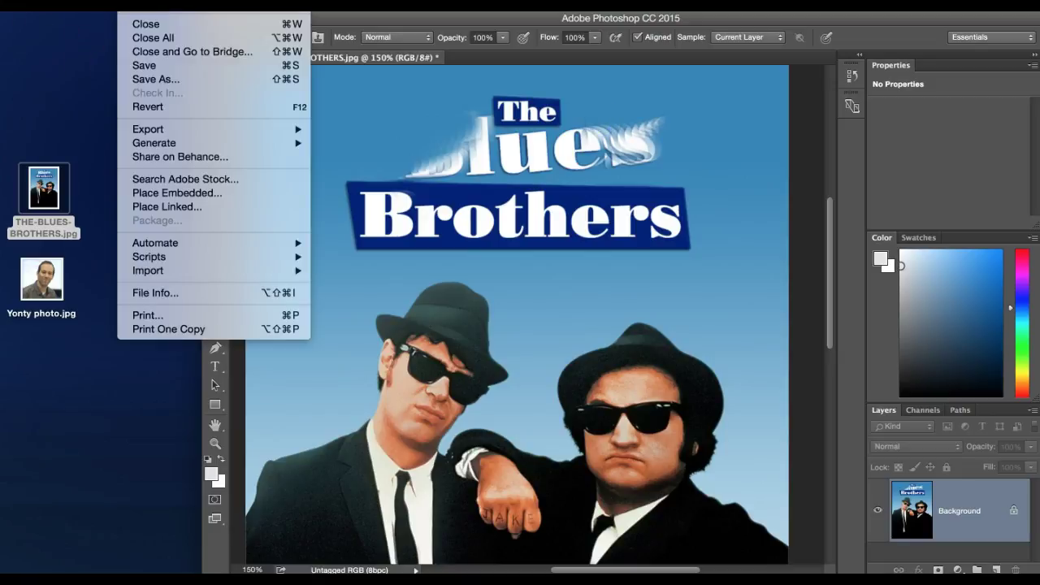
pyautogui.moveTo(166, 5)
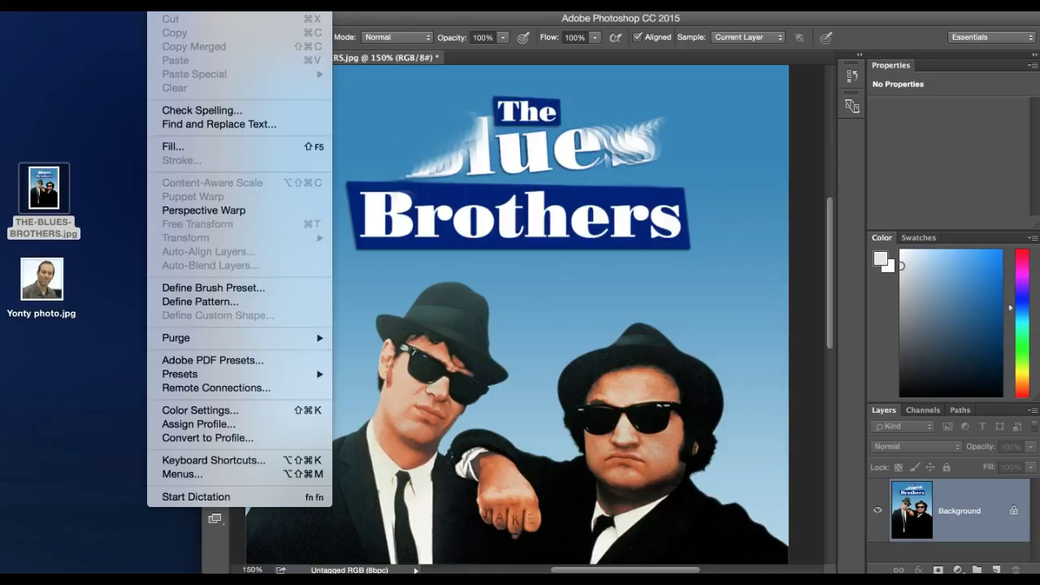
pyautogui.press('Escape')
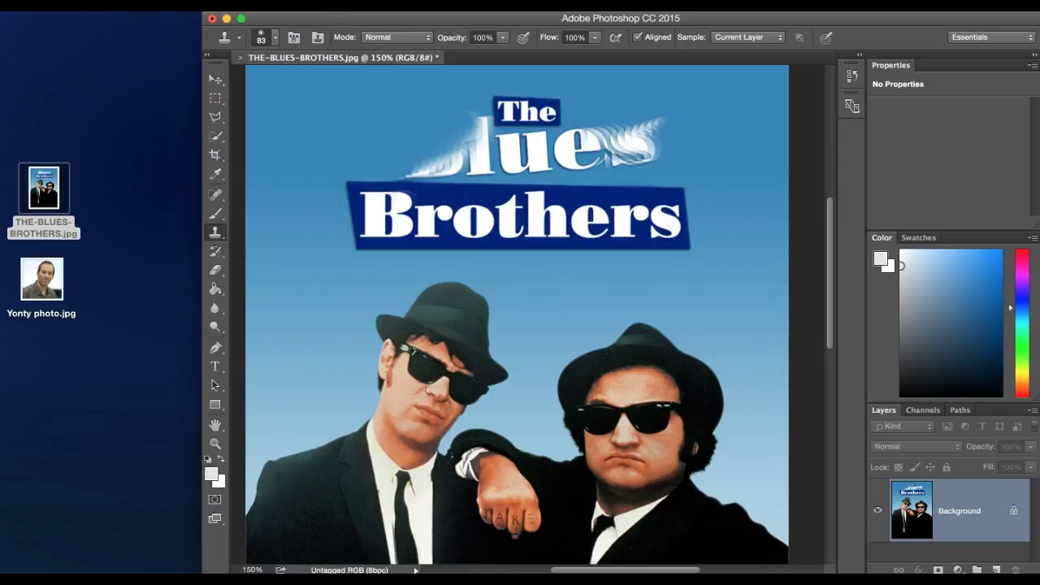
pyautogui.click(167, 5)
pyautogui.click(167, 5)
pyautogui.click(166, 6)
pyautogui.click(167, 5)
pyautogui.click(166, 5)
pyautogui.click(167, 6)
pyautogui.click(167, 6)
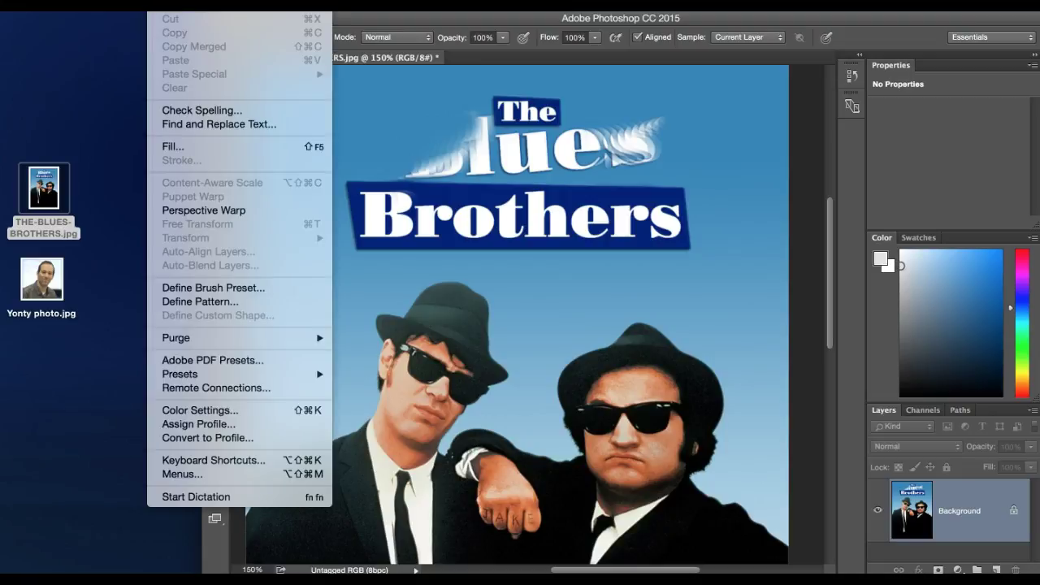
pyautogui.press('Escape')
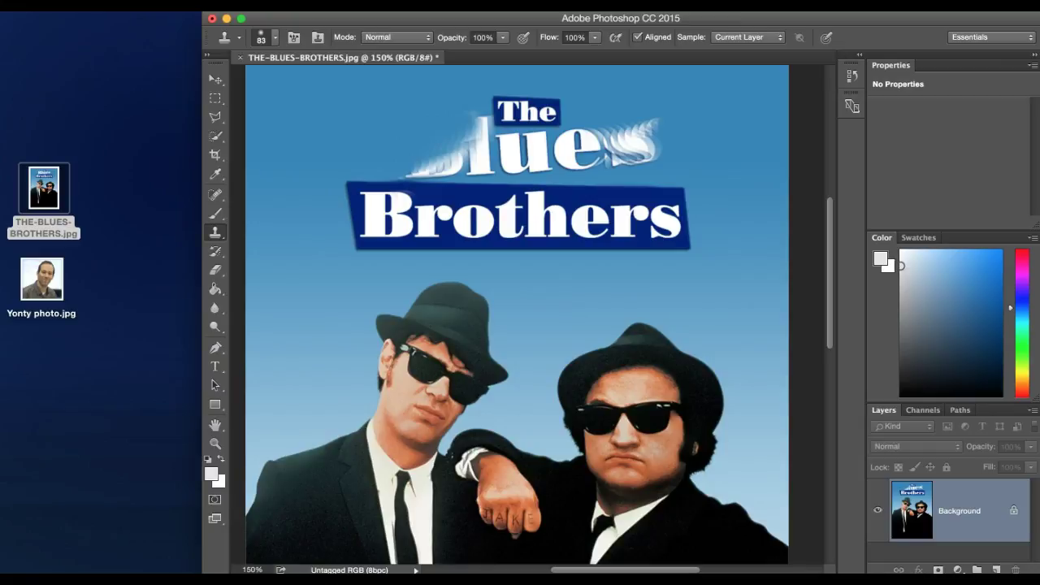
pyautogui.click(167, 5)
pyautogui.press('Escape')
pyautogui.click(449, 203)
pyautogui.click(165, 5)
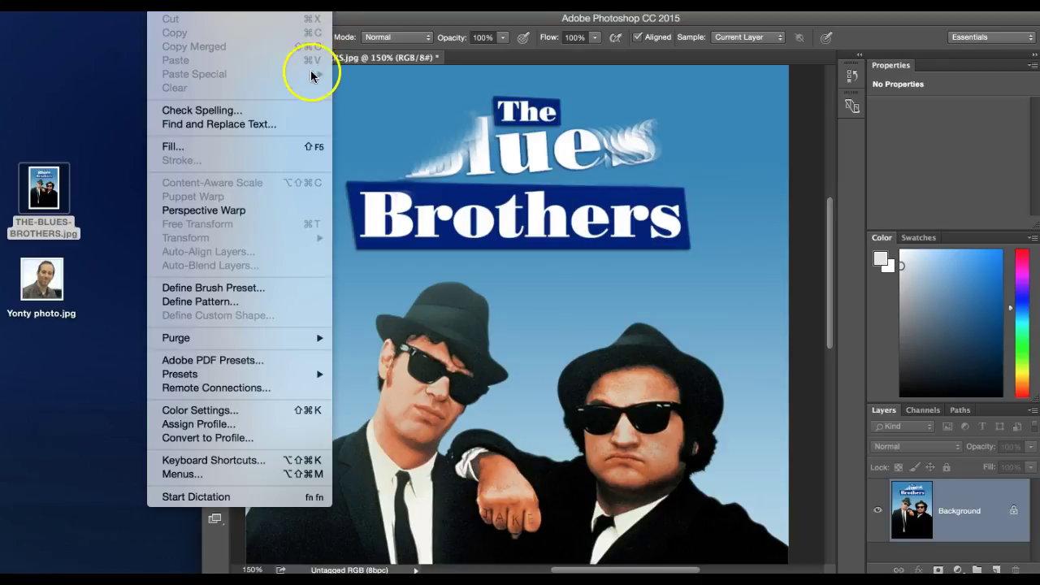
pyautogui.click(397, 94)
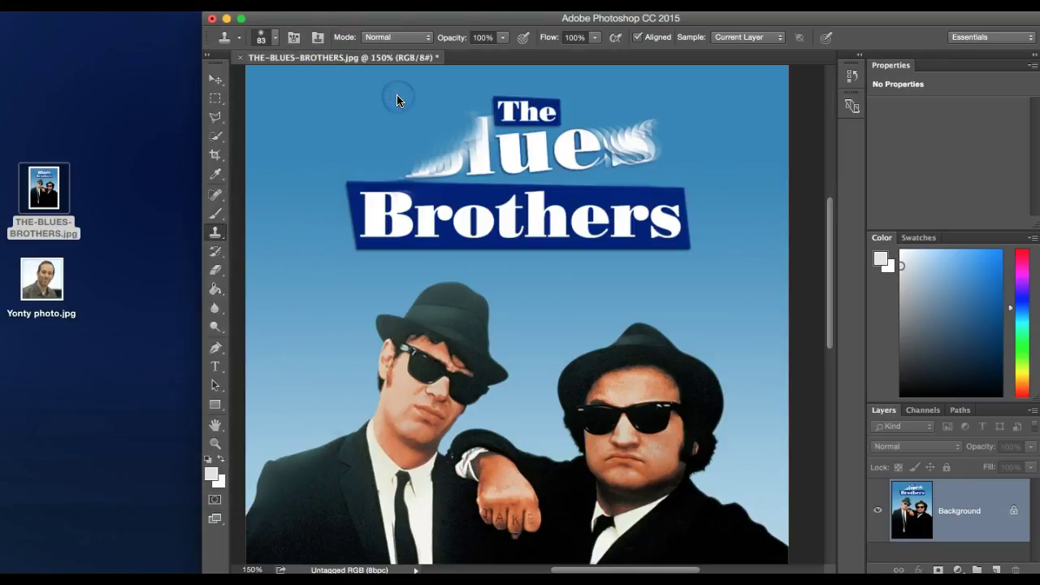
pyautogui.press('alt+super+z')
pyautogui.press('alt+super+z')
pyautogui.press('alt+super+z')
pyautogui.press('alt+super+z')
pyautogui.press('alt+super+z')
pyautogui.press('alt+super+z')
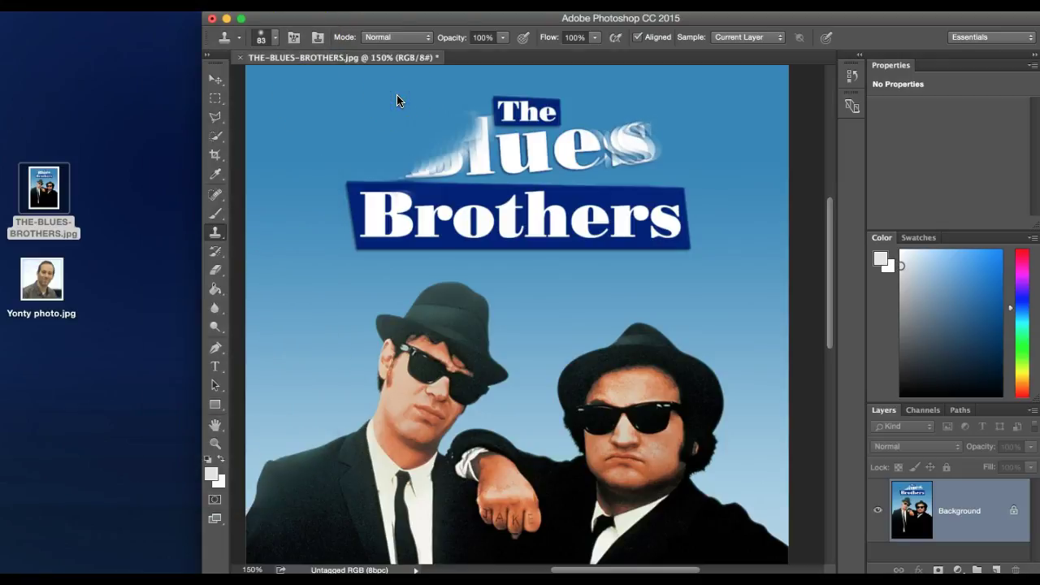
pyautogui.press('alt+super+z')
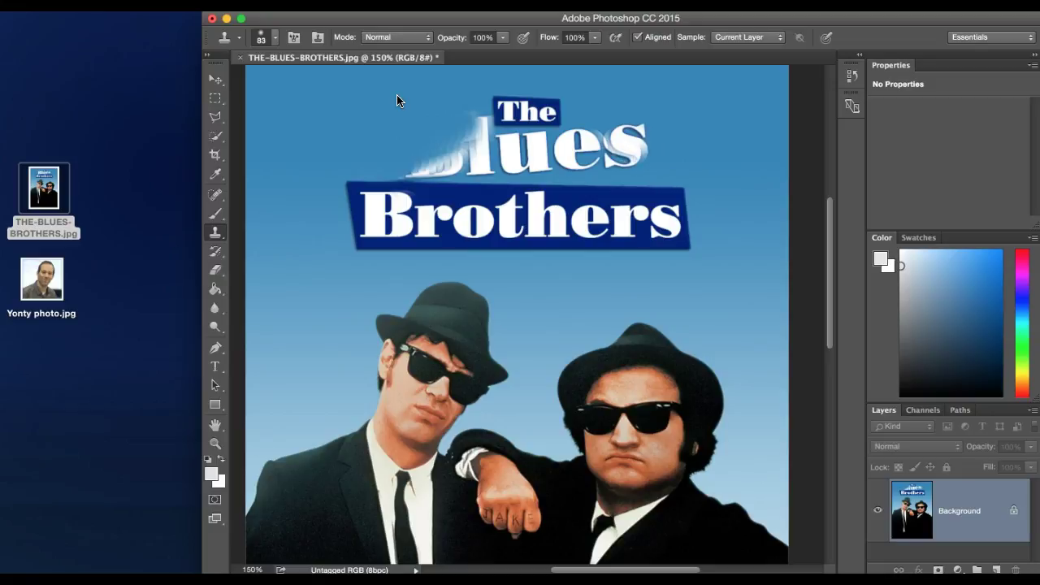
pyautogui.press('alt+super+z')
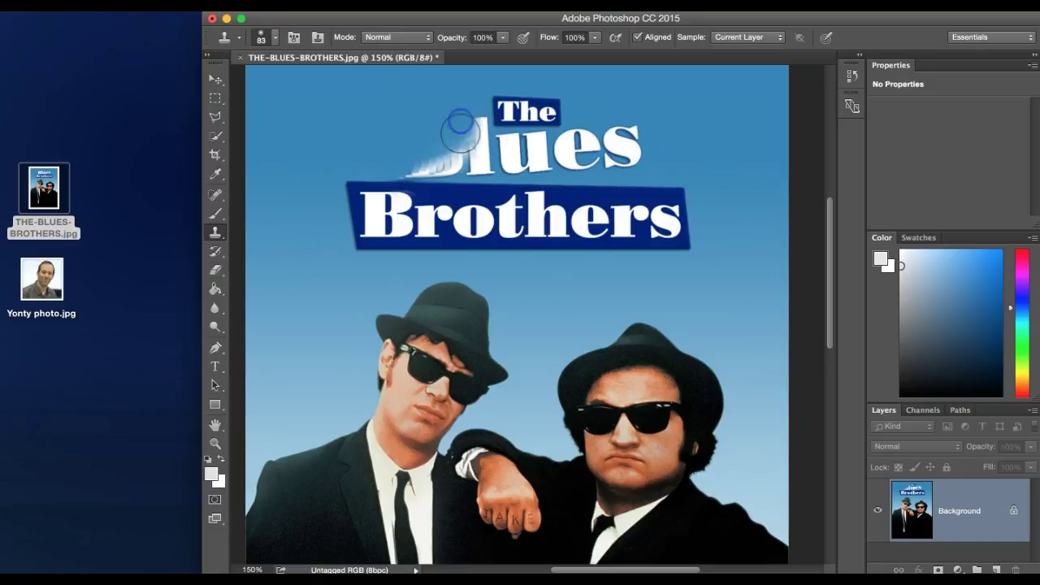
# - Clone blue over more of the B and the l, and ready the Eyedropper with the background blue as foreground colour
pyautogui.moveTo(458, 135)
pyautogui.mouseDown()
pyautogui.moveTo(412, 162)
pyautogui.moveTo(440, 149)
pyautogui.mouseUp()
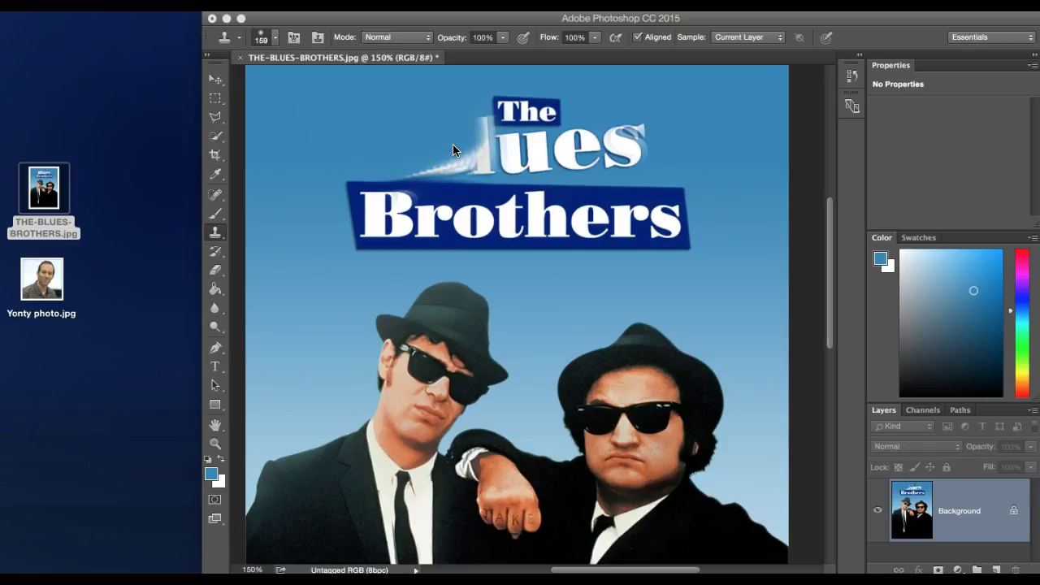
pyautogui.click(216, 174)
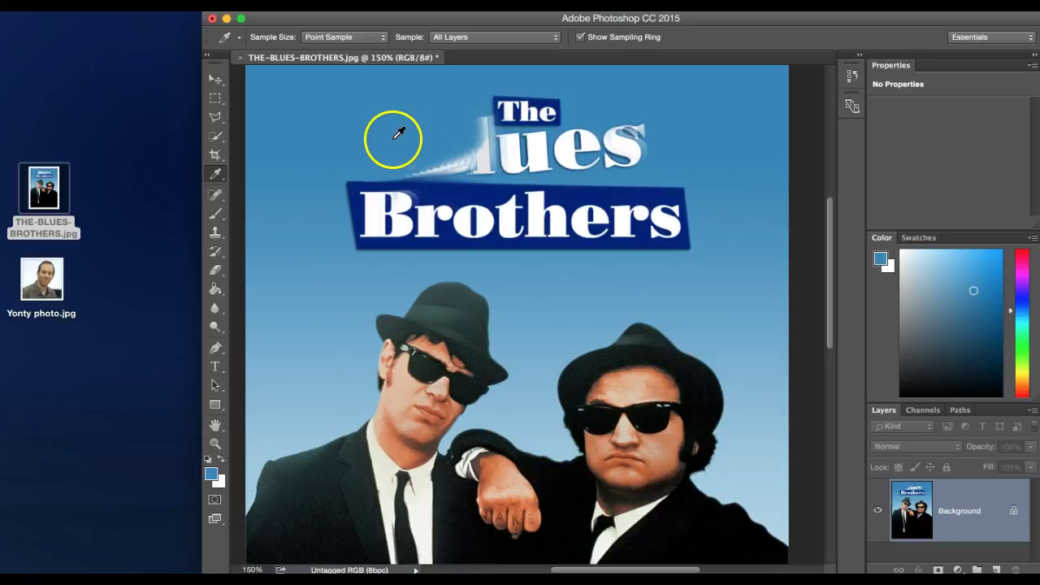
# - Fill the remaining letters of "Blues" with the sampled blue using the Paint Bucket, undoing the fill that covers the sky background
pyautogui.click(216, 289)
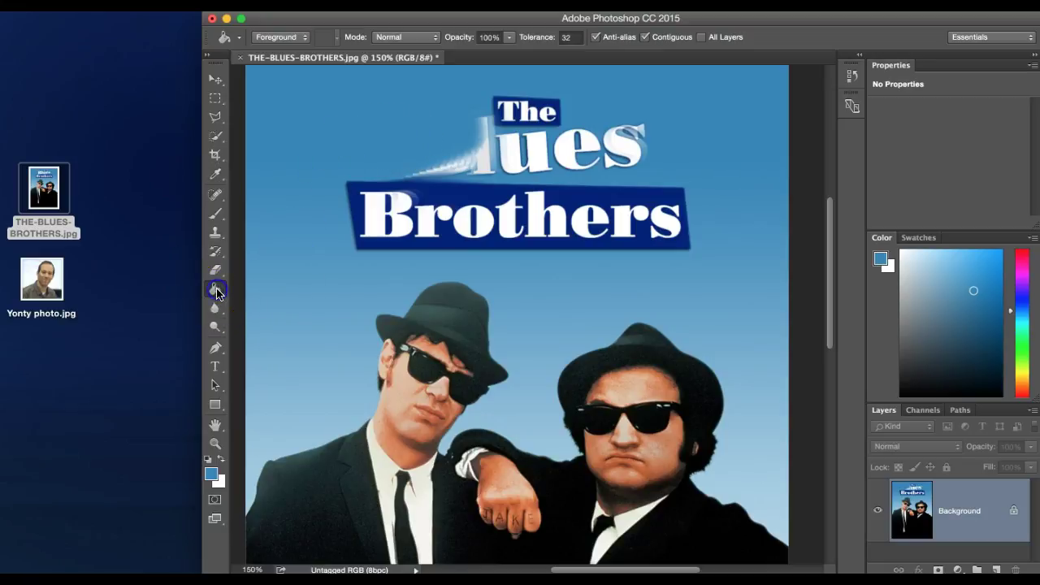
pyautogui.click(507, 157)
pyautogui.click(571, 156)
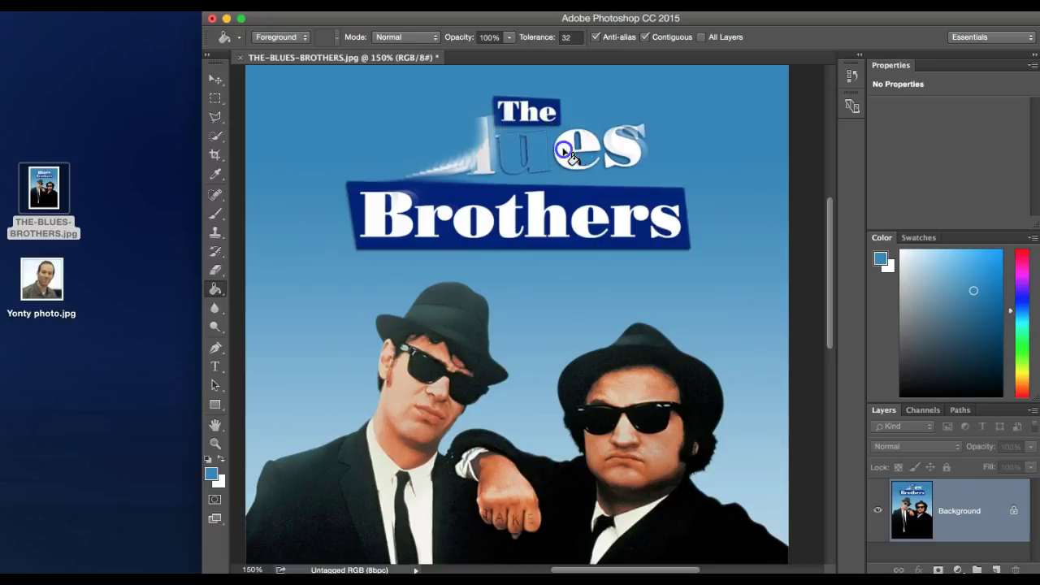
pyautogui.click(619, 146)
pyautogui.click(616, 155)
pyautogui.click(621, 134)
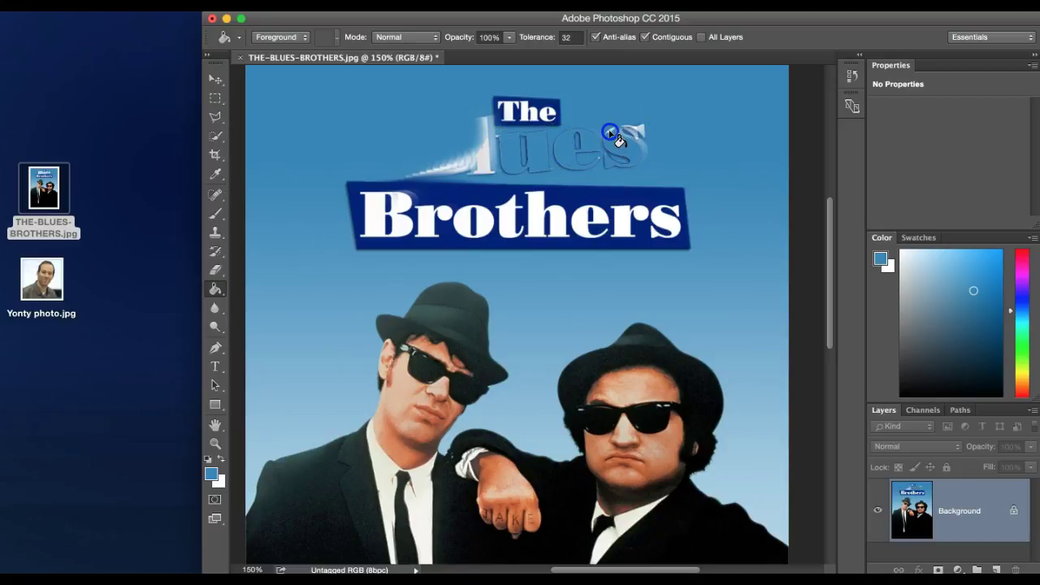
pyautogui.click(486, 153)
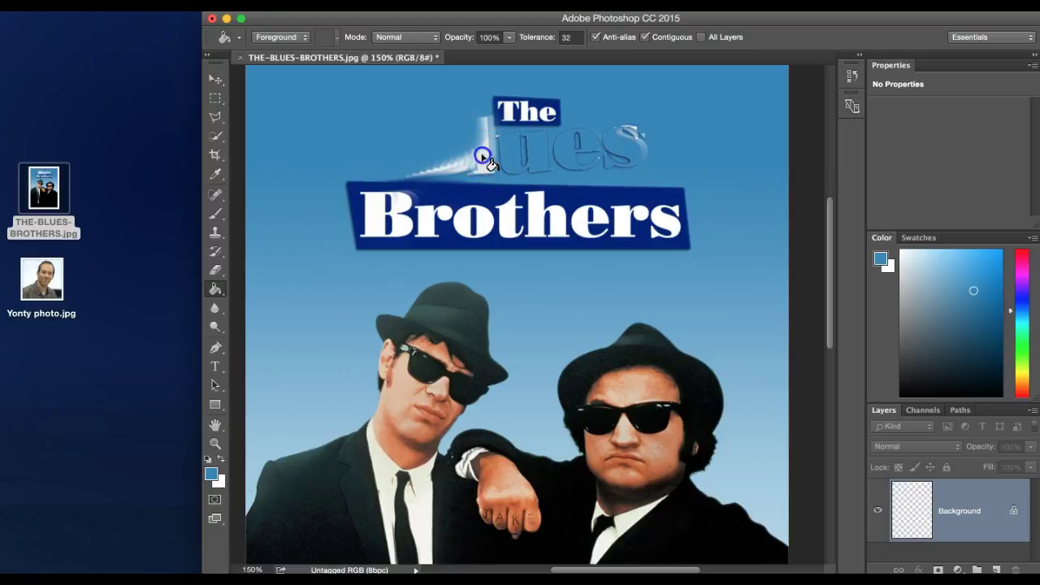
pyautogui.click(483, 129)
pyautogui.click(467, 165)
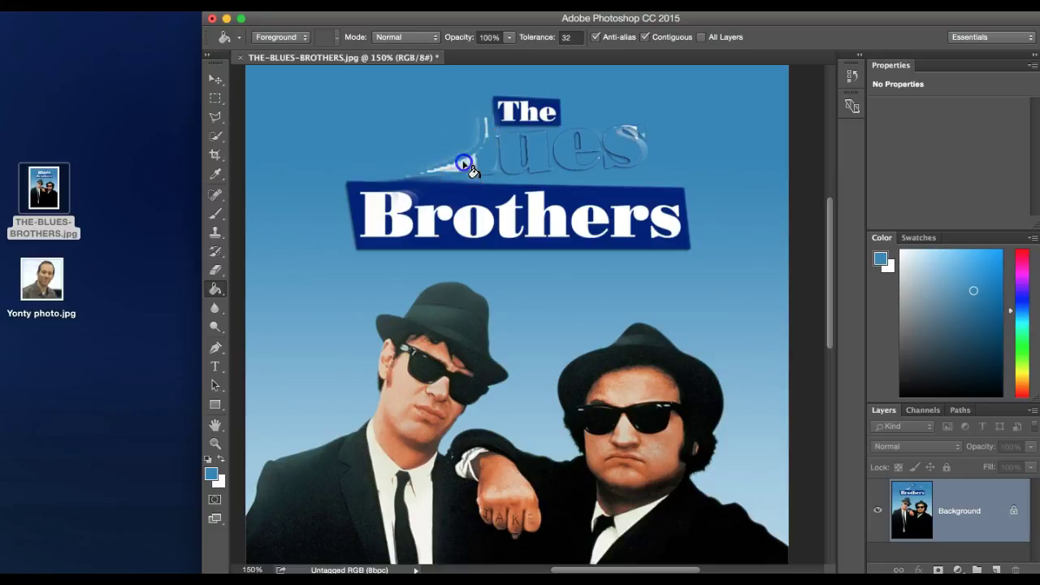
pyautogui.click(485, 130)
pyautogui.click(419, 140)
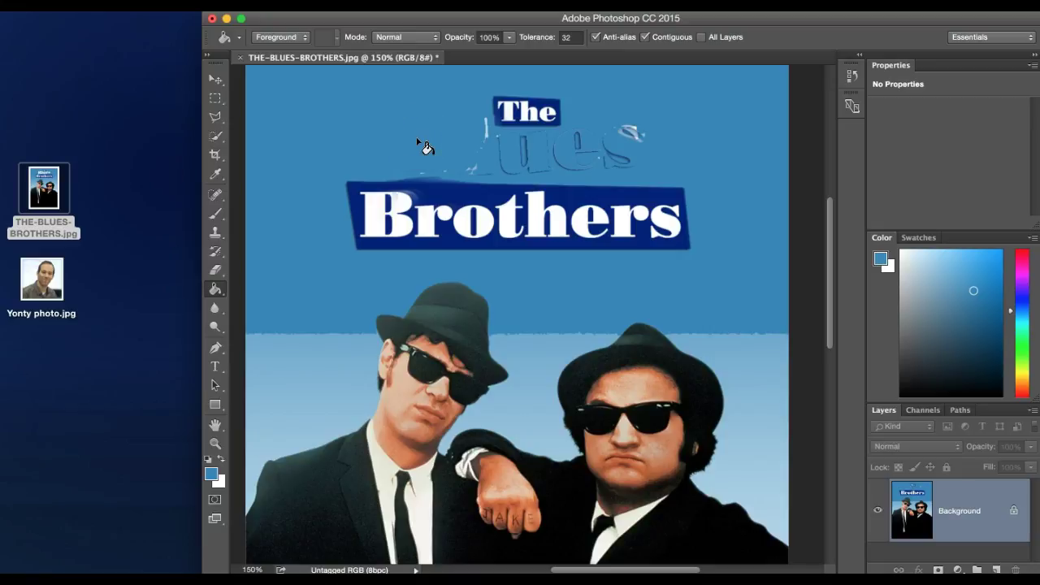
pyautogui.press('super+z')
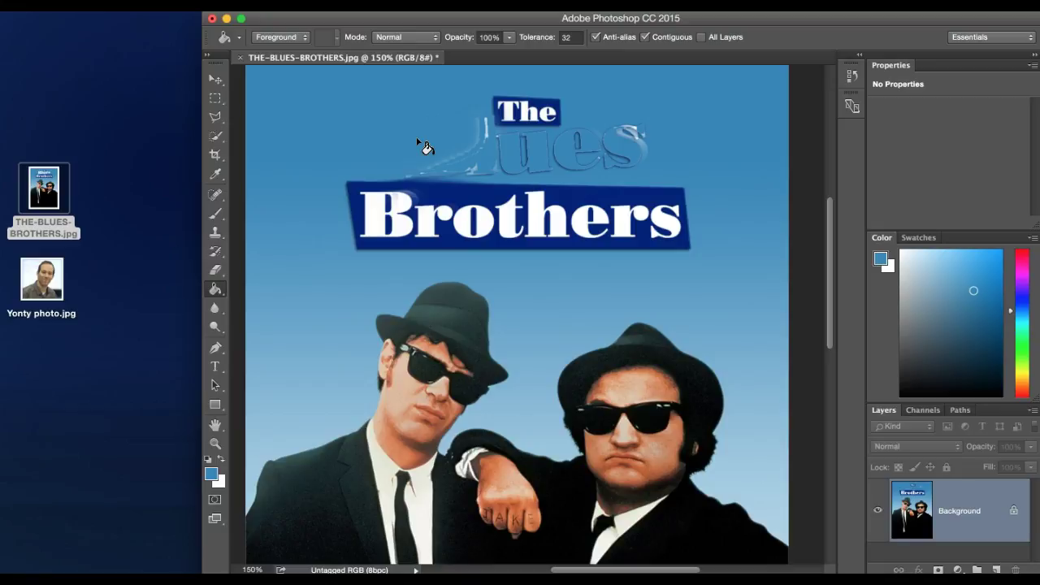
# - Paint over the leftover outlines of "Blues" with the sampled blue, enlarging the brush to 27 px
pyautogui.click(522, 151)
pyautogui.click(219, 133)
pyautogui.click(216, 215)
pyautogui.moveTo(483, 138)
pyautogui.mouseDown()
pyautogui.moveTo(508, 146)
pyautogui.moveTo(496, 155)
pyautogui.moveTo(497, 147)
pyautogui.moveTo(502, 175)
pyautogui.moveTo(530, 174)
pyautogui.moveTo(499, 163)
pyautogui.moveTo(490, 166)
pyautogui.moveTo(498, 176)
pyautogui.moveTo(466, 172)
pyautogui.moveTo(472, 165)
pyautogui.moveTo(464, 175)
pyautogui.moveTo(494, 166)
pyautogui.mouseUp()
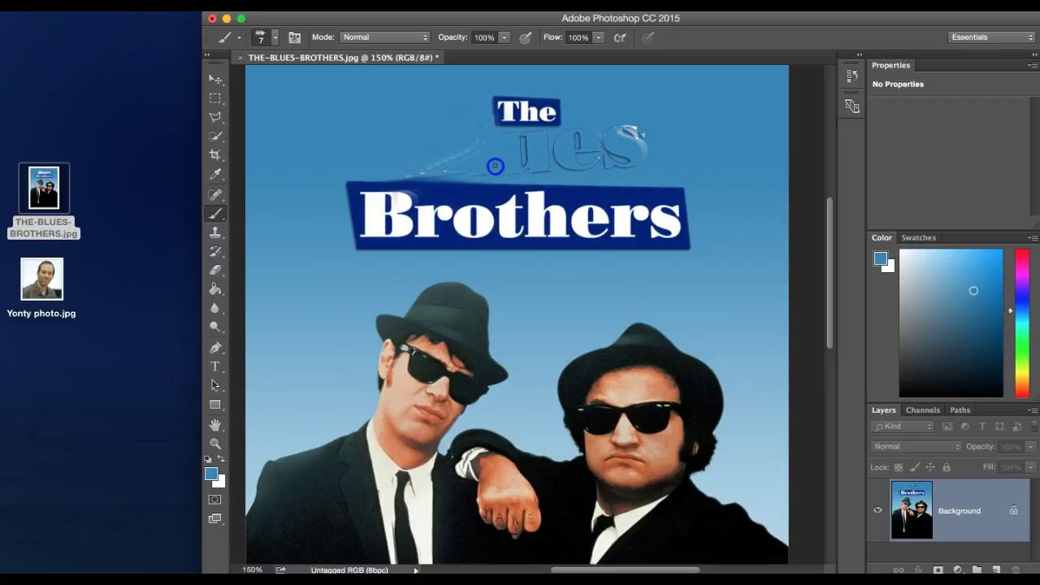
pyautogui.click(276, 39)
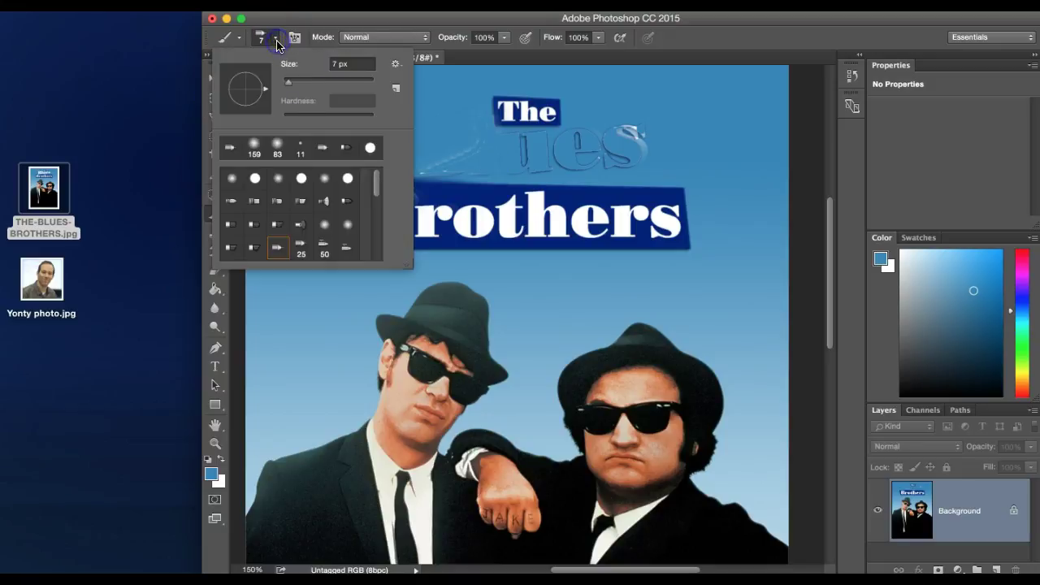
pyautogui.click(303, 83)
pyautogui.click(446, 109)
pyautogui.moveTo(491, 148)
pyautogui.mouseDown()
pyautogui.moveTo(460, 165)
pyautogui.moveTo(450, 153)
pyautogui.moveTo(399, 172)
pyautogui.moveTo(463, 172)
pyautogui.moveTo(407, 175)
pyautogui.moveTo(454, 174)
pyautogui.moveTo(497, 147)
pyautogui.moveTo(470, 132)
pyautogui.moveTo(542, 141)
pyautogui.moveTo(645, 129)
pyautogui.moveTo(646, 148)
pyautogui.moveTo(624, 134)
pyautogui.moveTo(646, 158)
pyautogui.moveTo(610, 162)
pyautogui.moveTo(606, 142)
pyautogui.moveTo(620, 154)
pyautogui.moveTo(574, 131)
pyautogui.mouseUp()
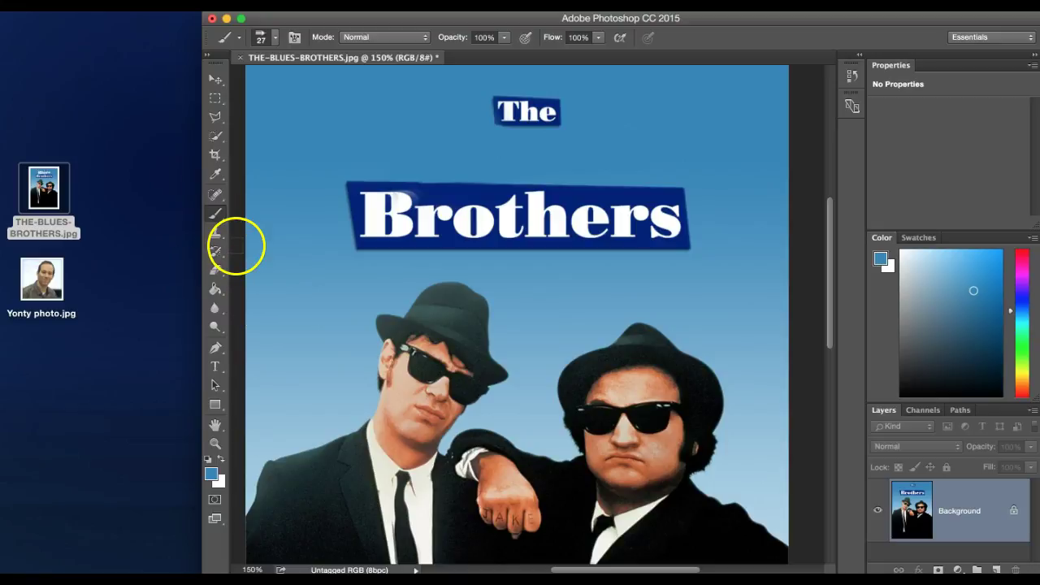
# - Sample the banner's dark blue with the Eyedropper and fill every letter of "Brothers" with it using the Paint Bucket
pyautogui.click(218, 174)
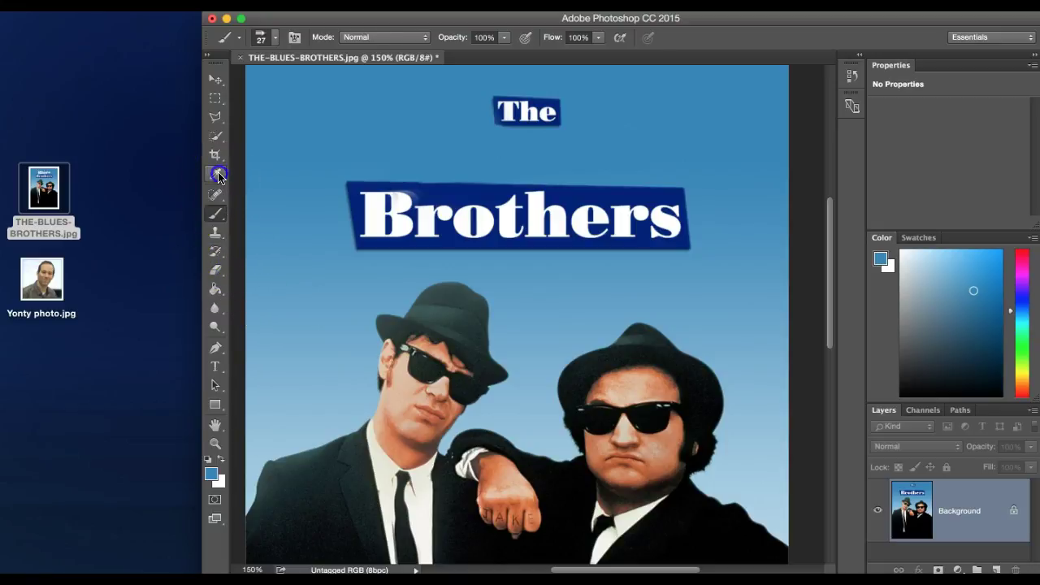
pyautogui.click(446, 192)
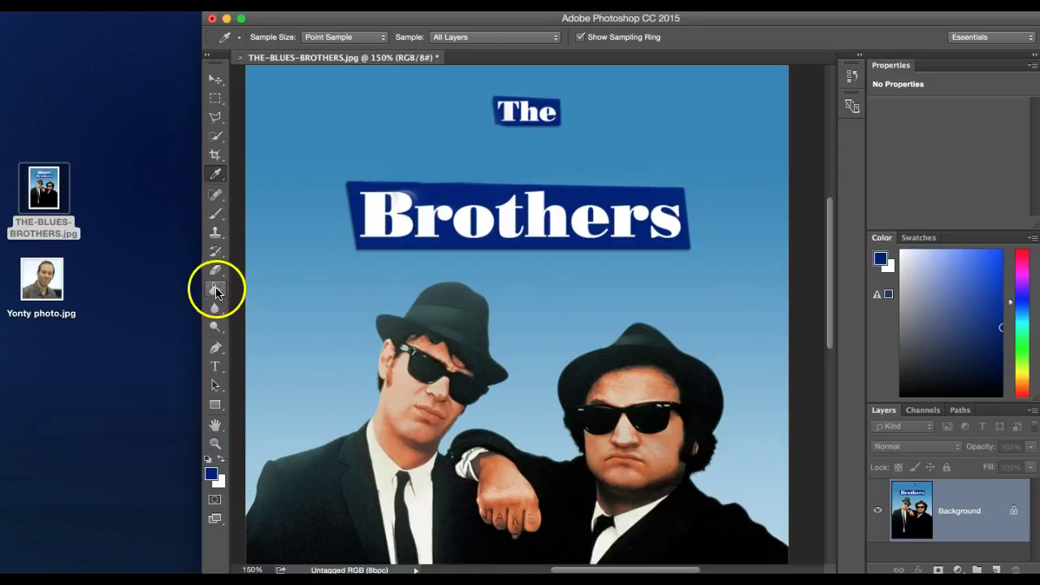
pyautogui.click(217, 289)
pyautogui.click(394, 216)
pyautogui.click(404, 221)
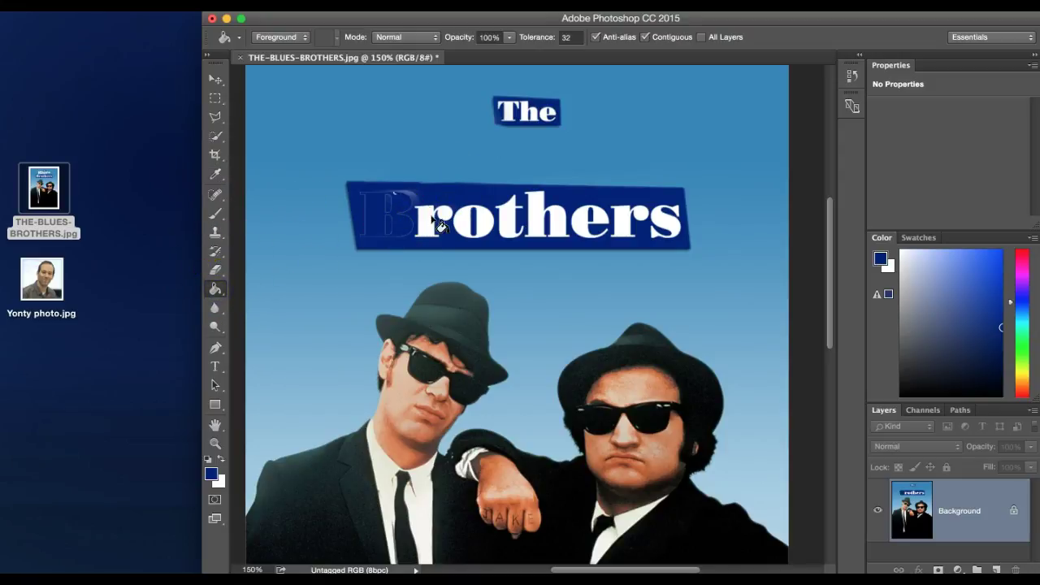
pyautogui.click(440, 224)
pyautogui.click(474, 222)
pyautogui.click(517, 221)
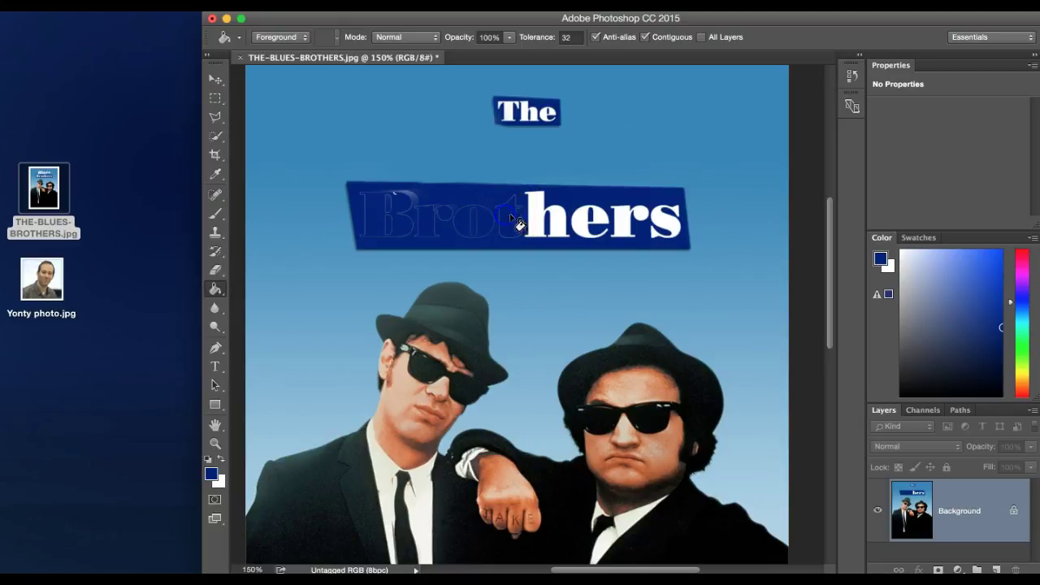
pyautogui.click(546, 220)
pyautogui.click(589, 219)
pyautogui.click(627, 218)
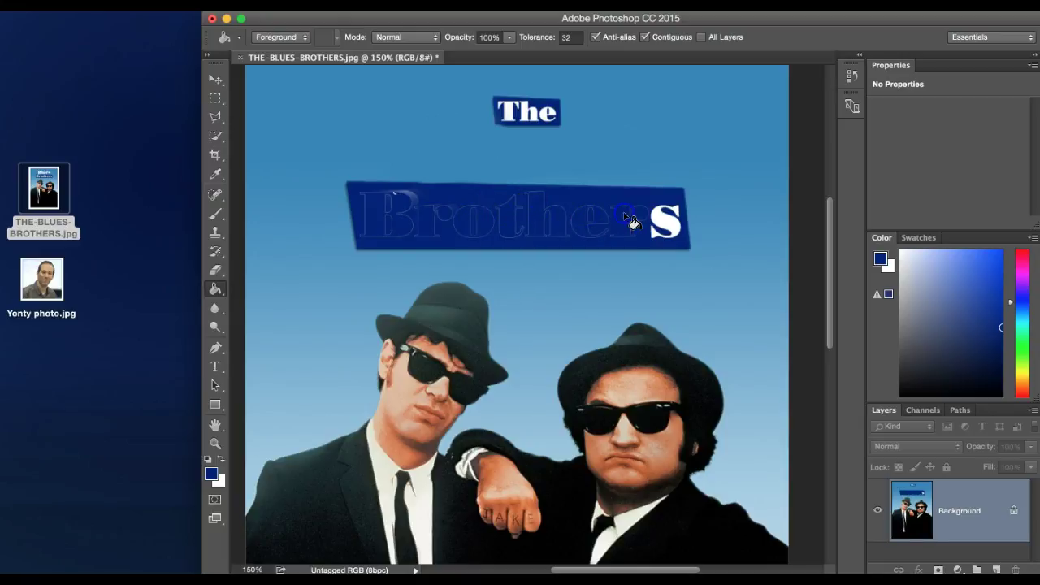
pyautogui.click(665, 223)
# - Fill the letters of "The" on the small banner with the sampled dark blue
pyautogui.click(547, 116)
pyautogui.click(529, 120)
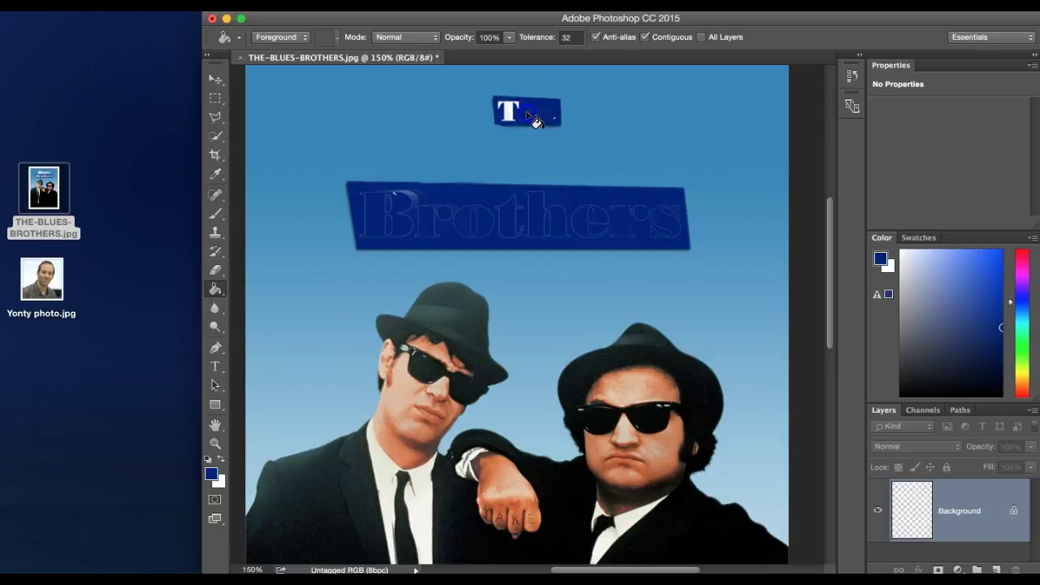
pyautogui.click(552, 119)
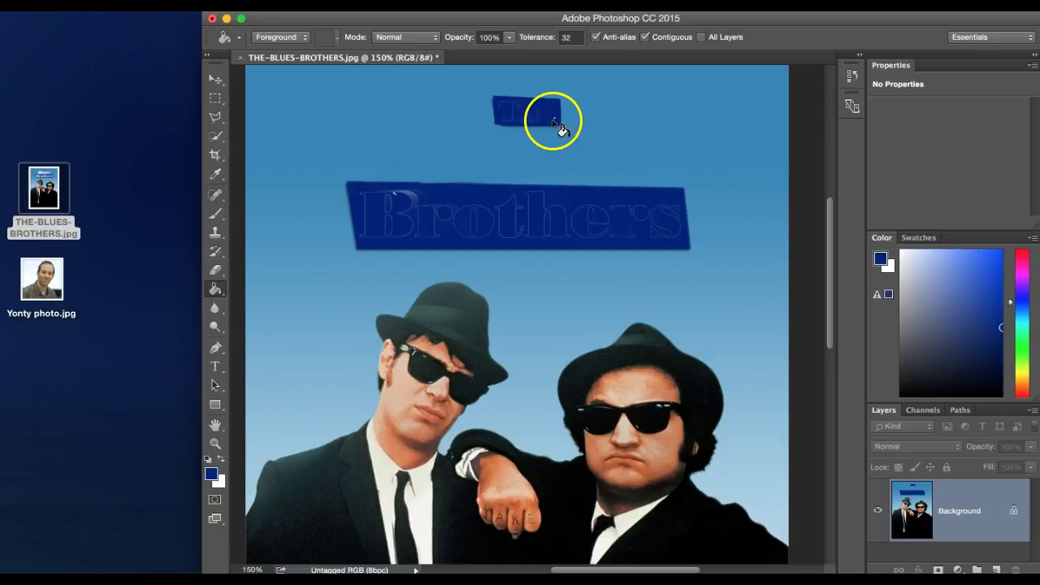
# - Fill the leftover letter outlines on the large and small banners with the same dark blue
pyautogui.click(411, 239)
pyautogui.click(395, 192)
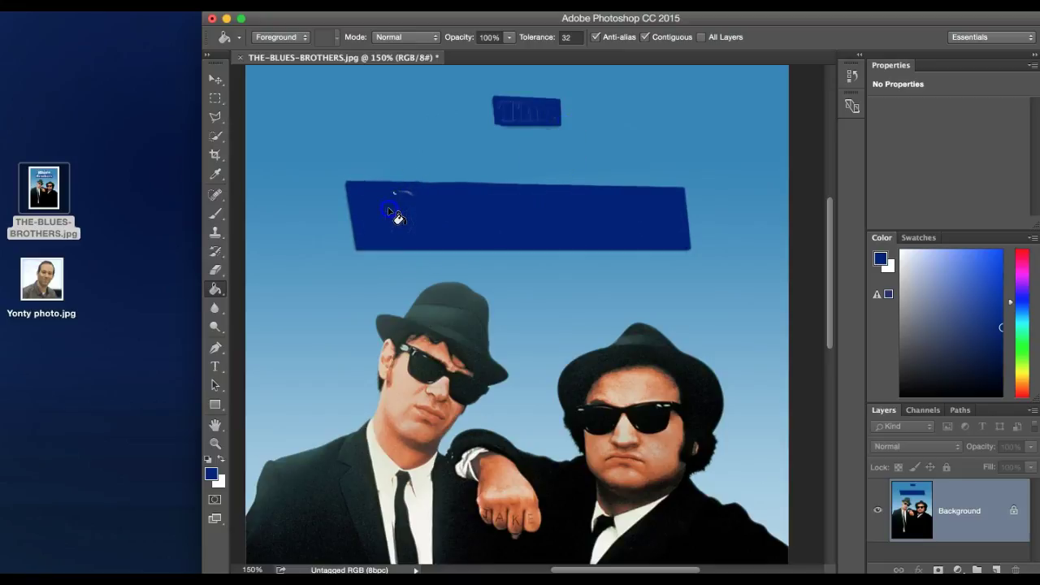
pyautogui.click(395, 198)
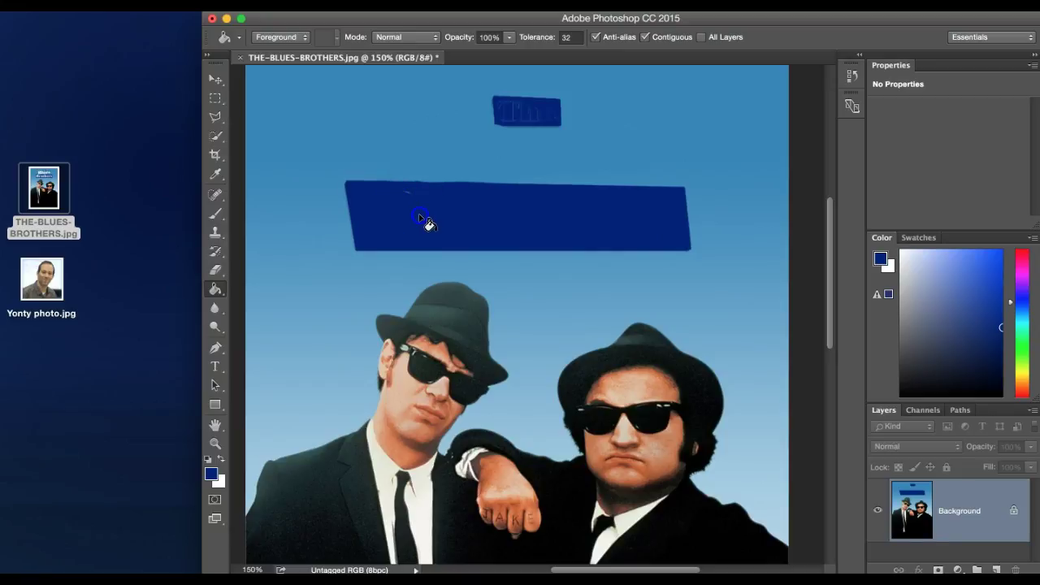
pyautogui.click(578, 223)
pyautogui.click(633, 220)
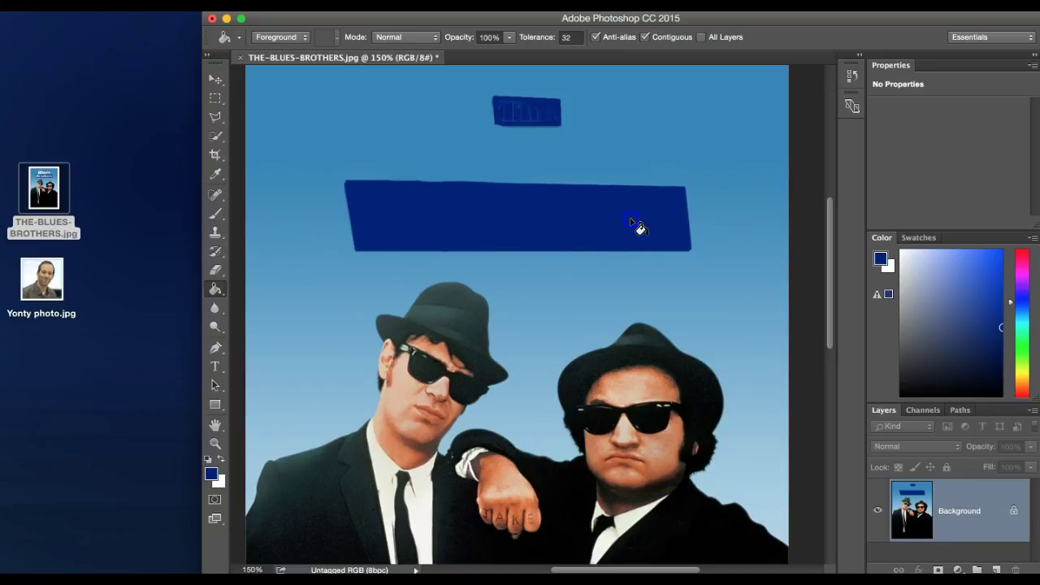
pyautogui.click(529, 109)
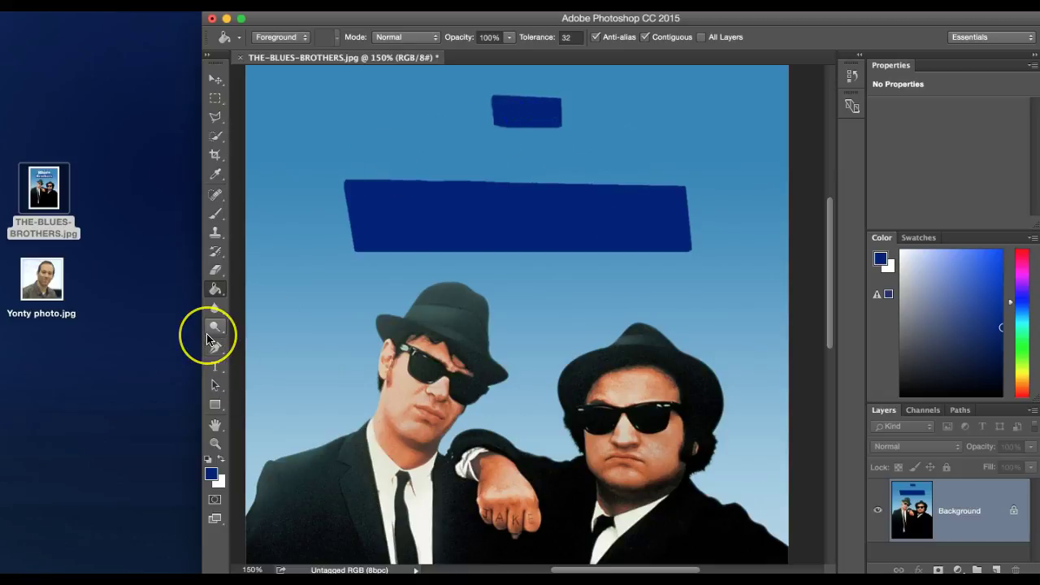
# - Start a horizontal text layer on the sky beside the small banner, sized 48 pt, for the word "The"
pyautogui.click(215, 367)
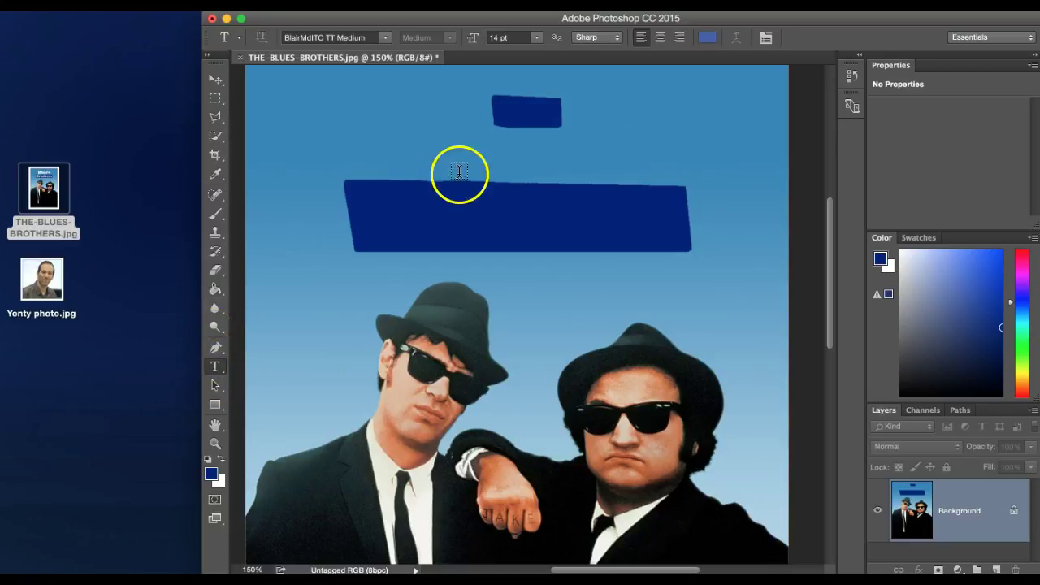
pyautogui.click(447, 137)
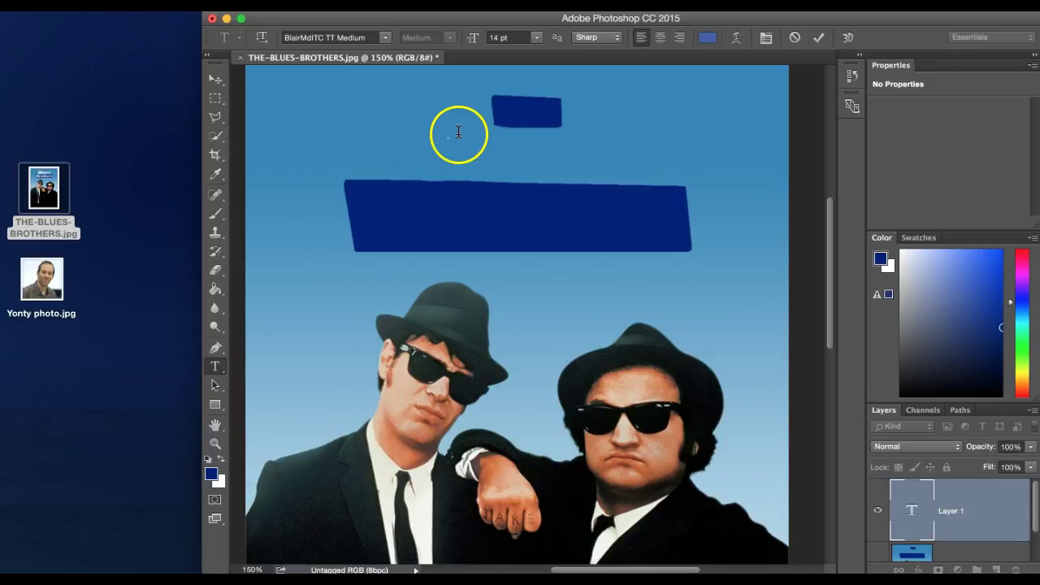
pyautogui.click(539, 37)
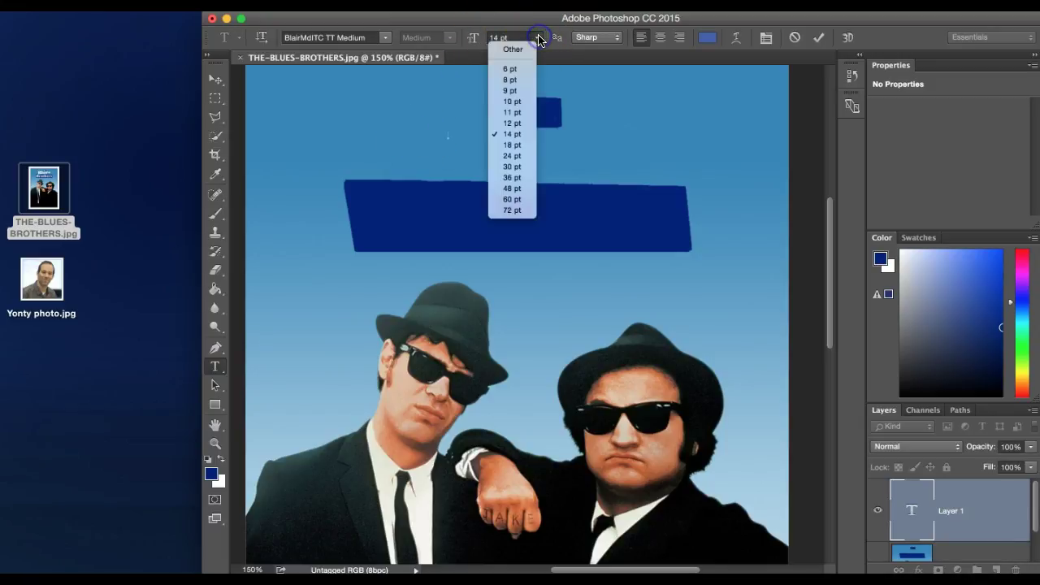
pyautogui.click(513, 187)
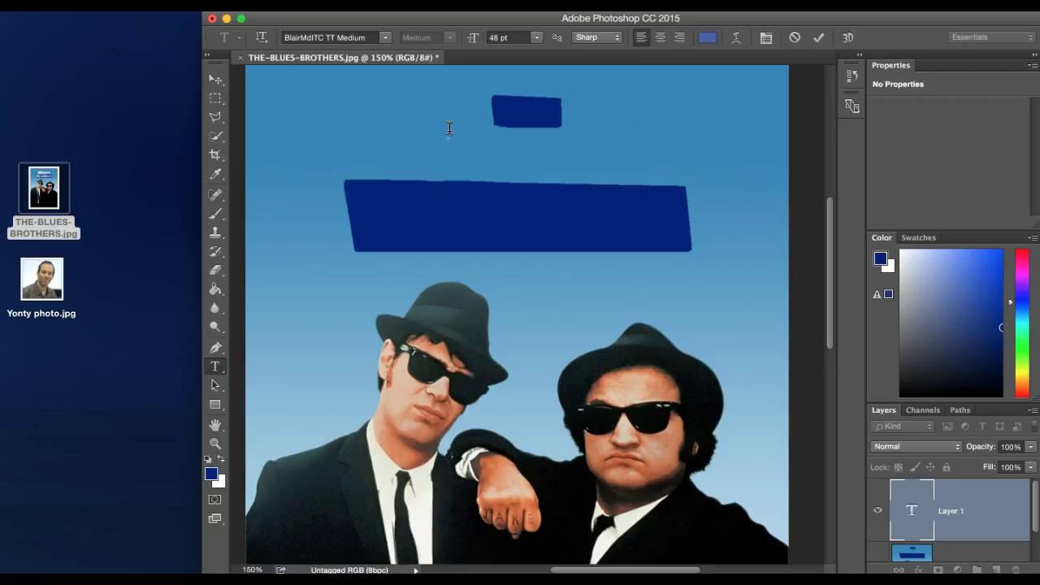
# - Set the font of the text "The" to Braggadocio Regular
pyautogui.moveTo(452, 129); pyautogui.dragTo(517, 130)
pyautogui.click(386, 37)
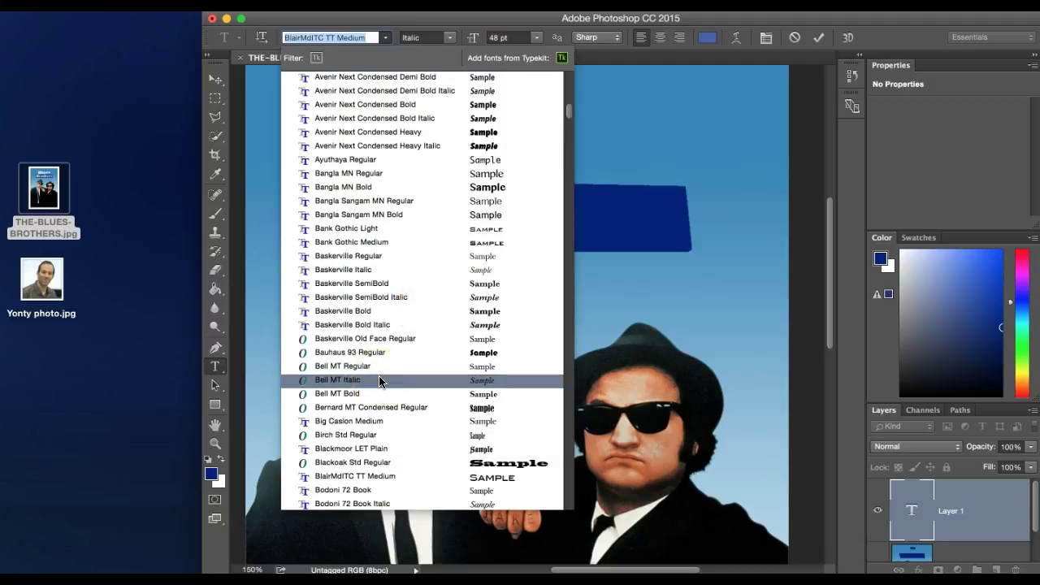
pyautogui.scroll(-5, 379, 381)
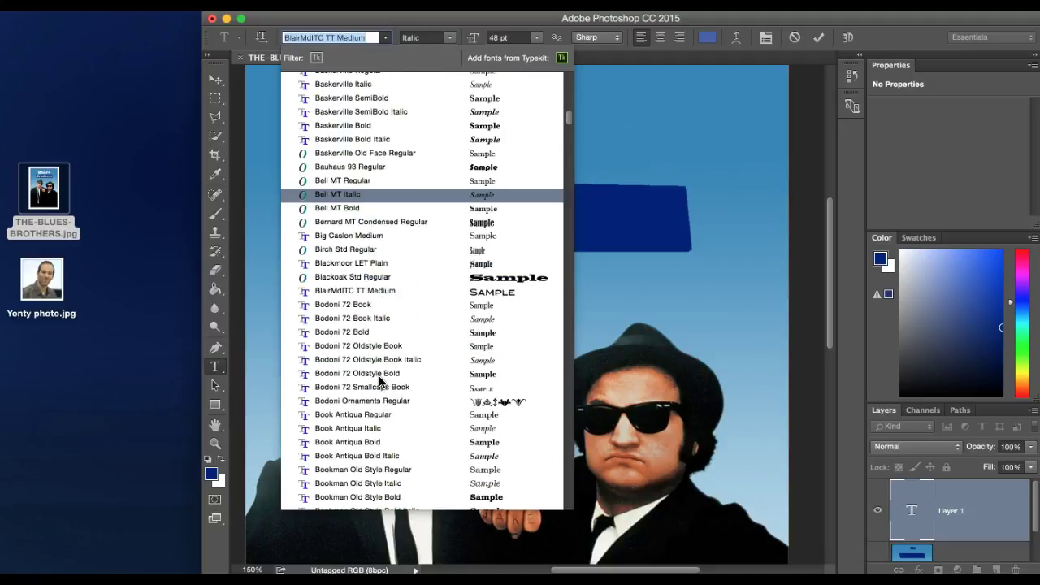
pyautogui.scroll(-5, 379, 381)
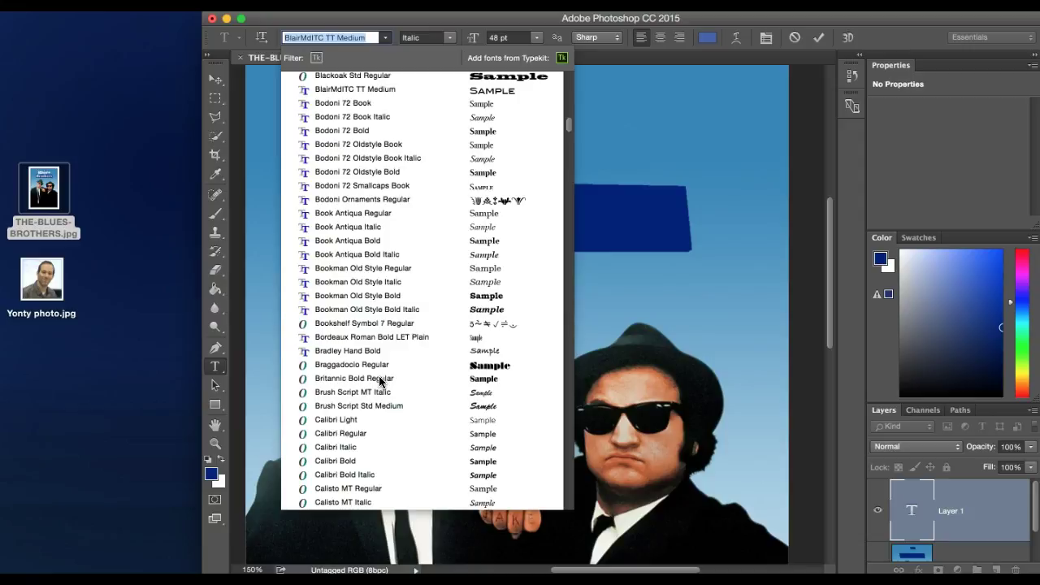
pyautogui.click(380, 363)
pyautogui.moveTo(449, 130); pyautogui.dragTo(496, 133)
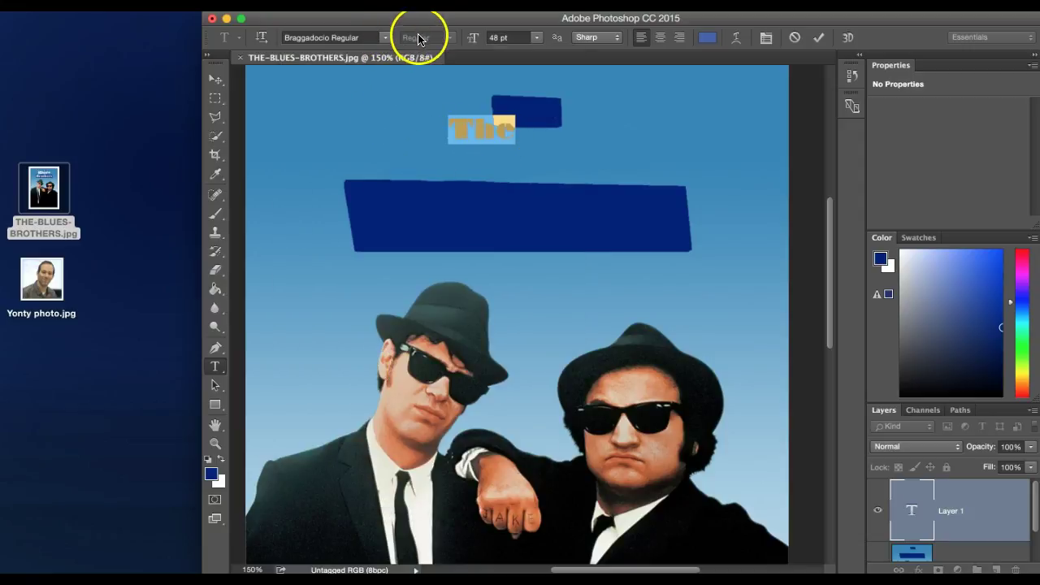
pyautogui.click(457, 127)
pyautogui.moveTo(457, 127); pyautogui.dragTo(523, 128)
# - Move the text "The" onto the small dark blue banner
pyautogui.click(215, 79)
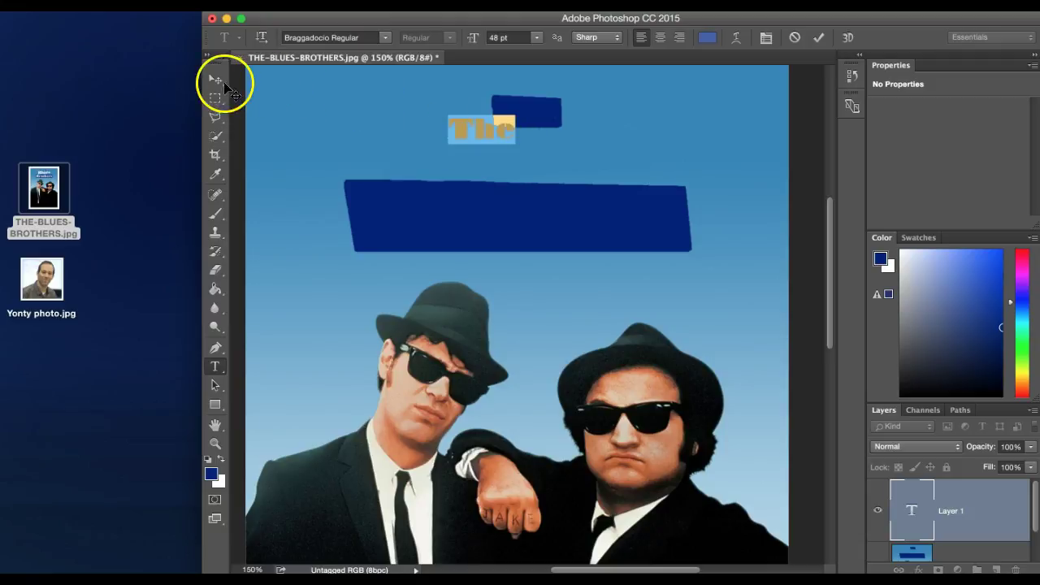
pyautogui.click(468, 122)
pyautogui.moveTo(463, 133); pyautogui.dragTo(510, 115)
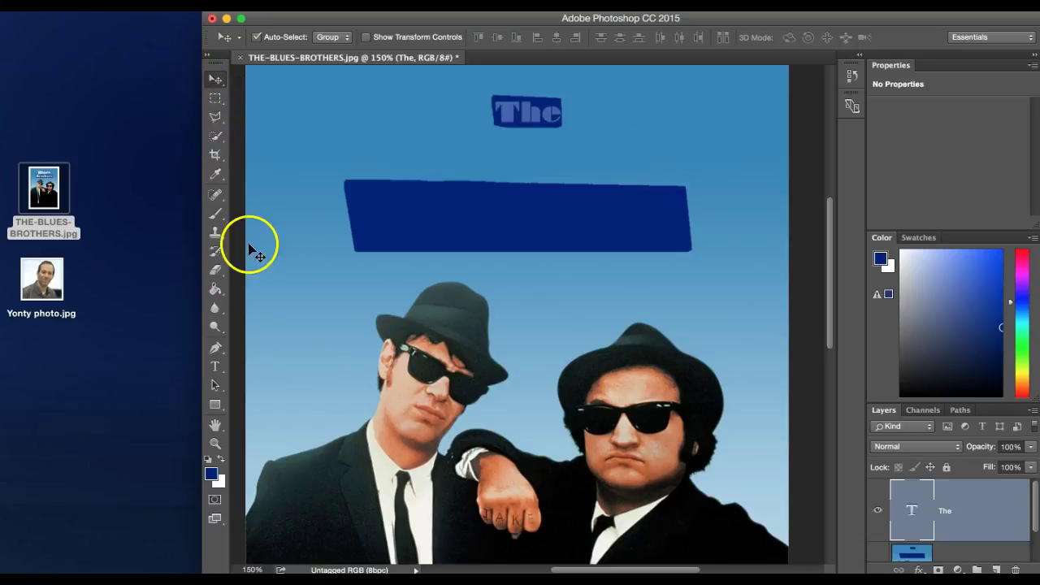
# - Recolour the text "The" to near-white fcfcfd and commit the text edit
pyautogui.click(215, 366)
pyautogui.click(505, 111)
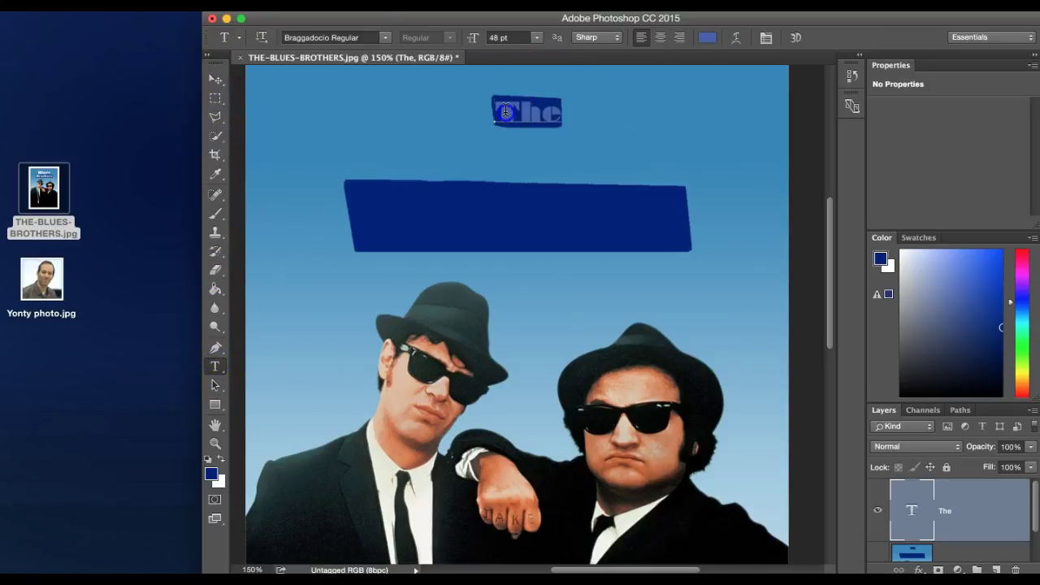
pyautogui.doubleClick(506, 110)
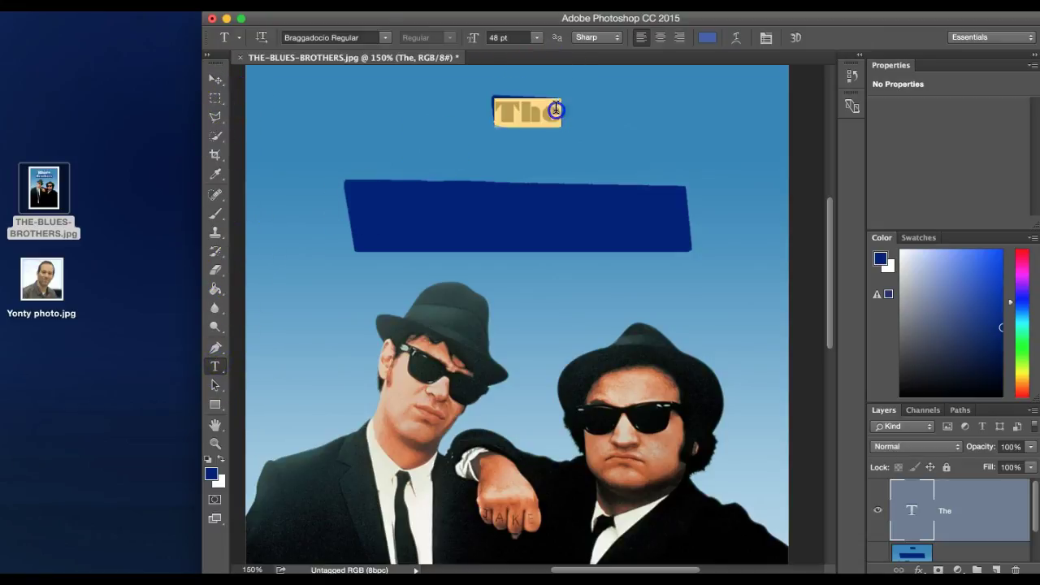
pyautogui.click(894, 262)
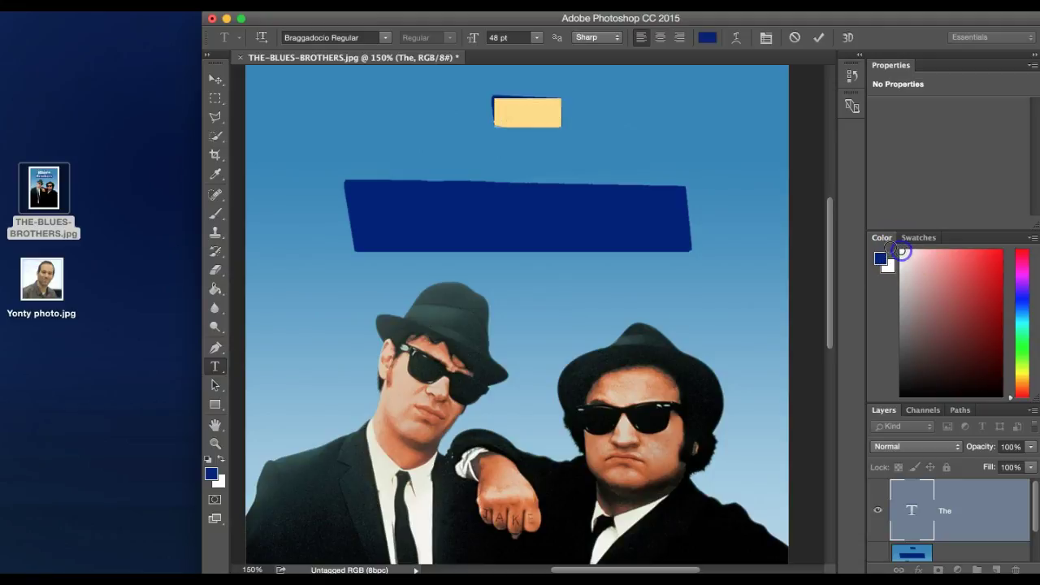
pyautogui.click(517, 106)
pyautogui.moveTo(506, 110); pyautogui.dragTo(580, 111)
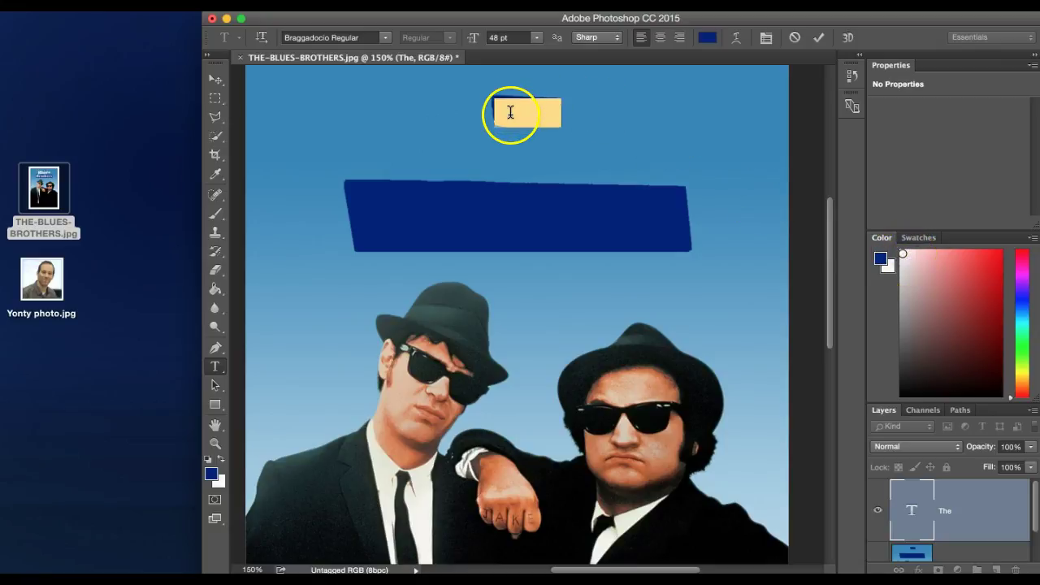
pyautogui.click(708, 38)
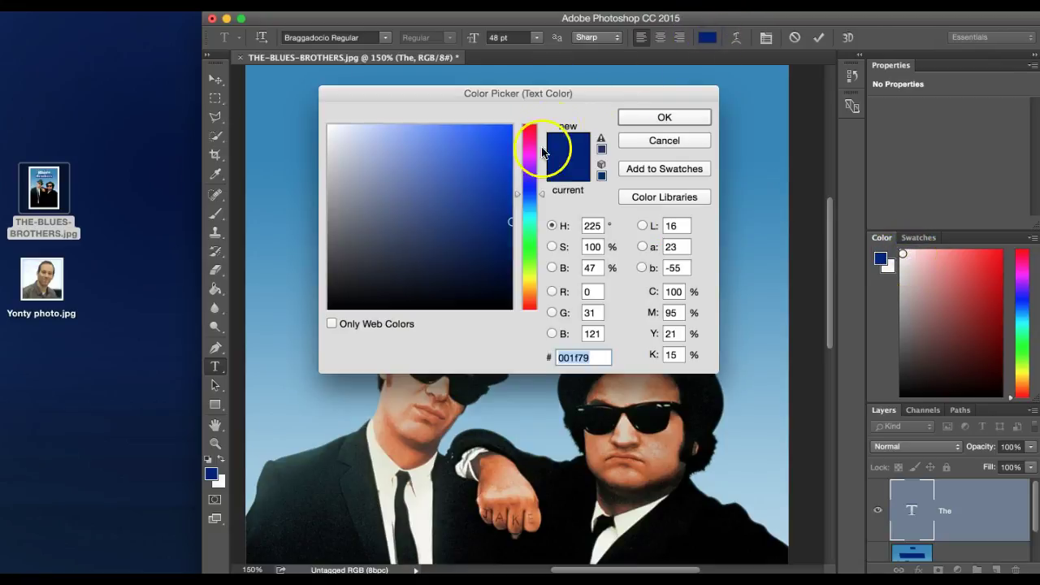
pyautogui.moveTo(334, 134); pyautogui.dragTo(328, 126)
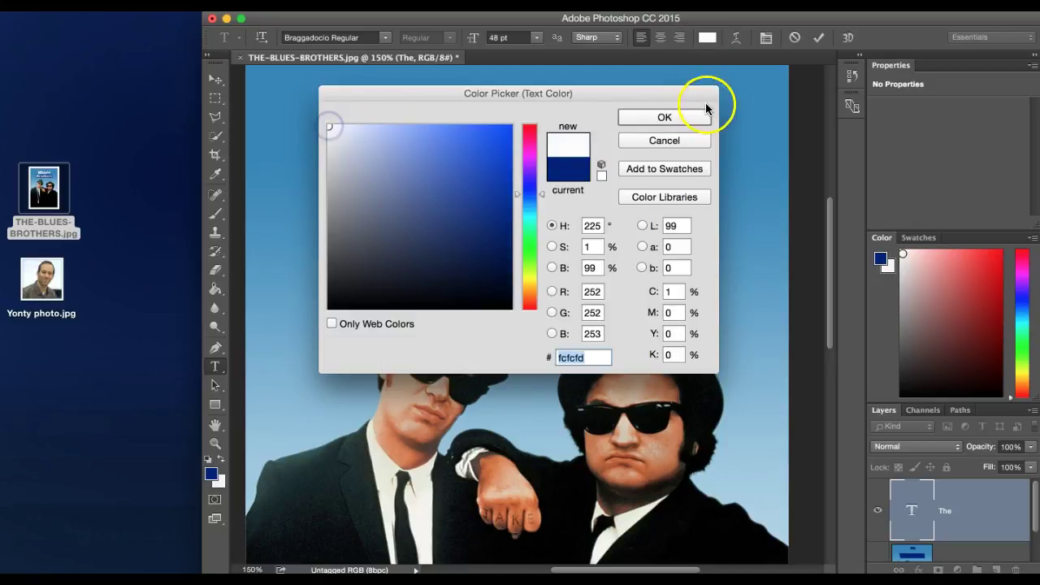
pyautogui.click(702, 115)
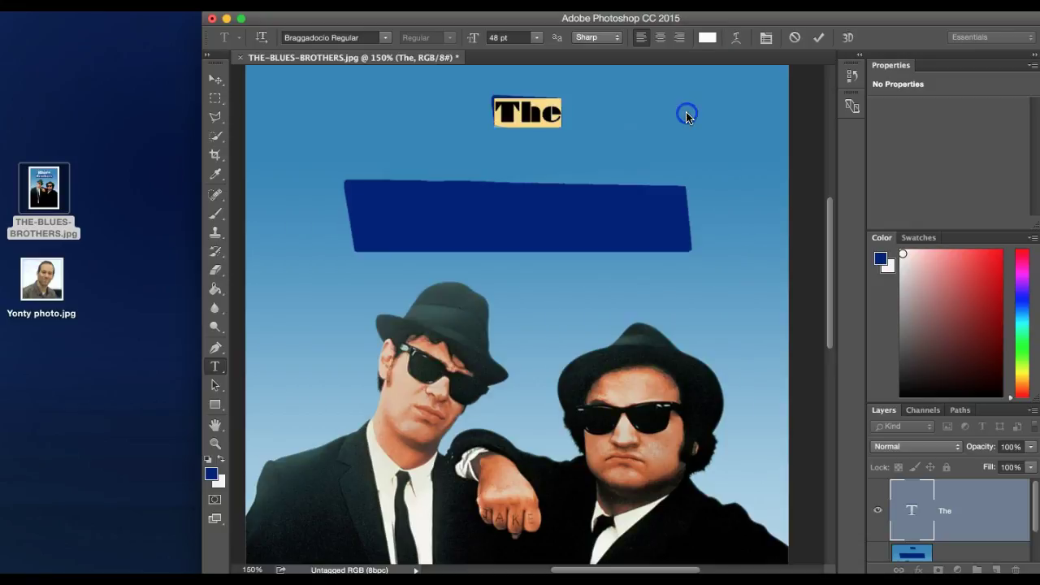
pyautogui.click(528, 113)
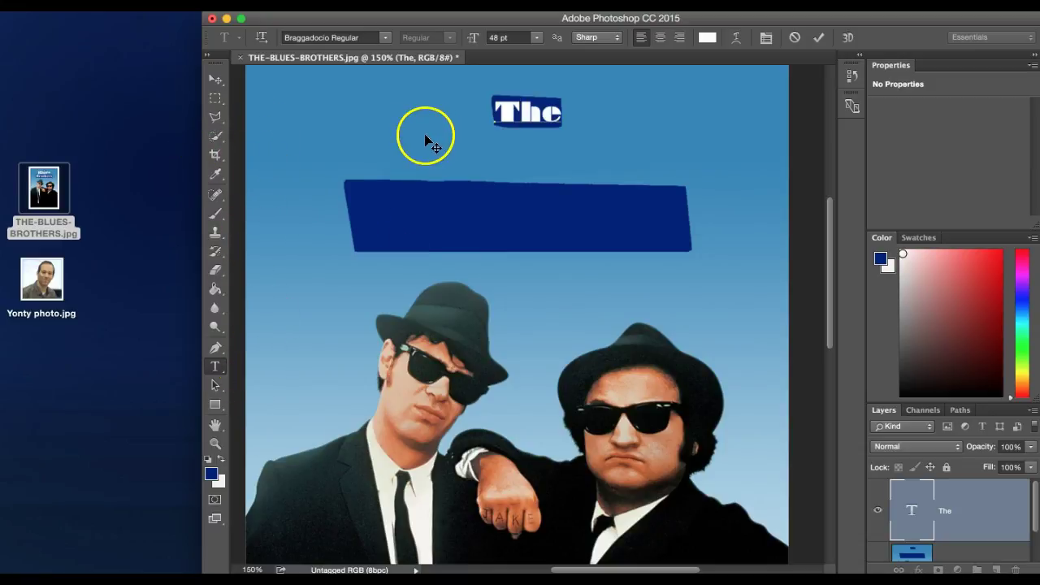
pyautogui.click(216, 366)
pyautogui.click(218, 79)
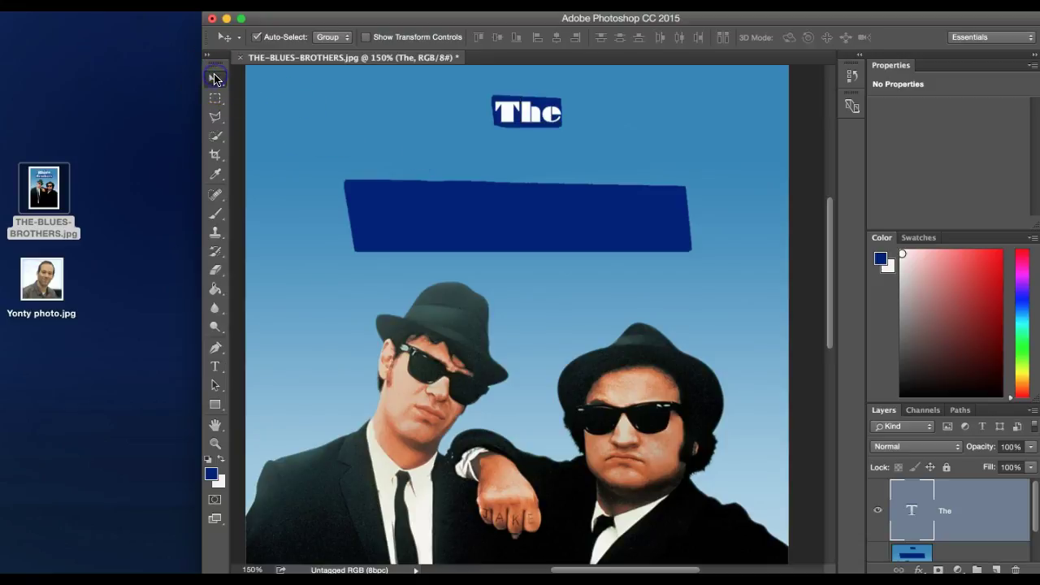
# - Add a new text layer reading "Multimedia" on the sky between the two dark blue banners
pyautogui.click(215, 367)
pyautogui.click(423, 155)
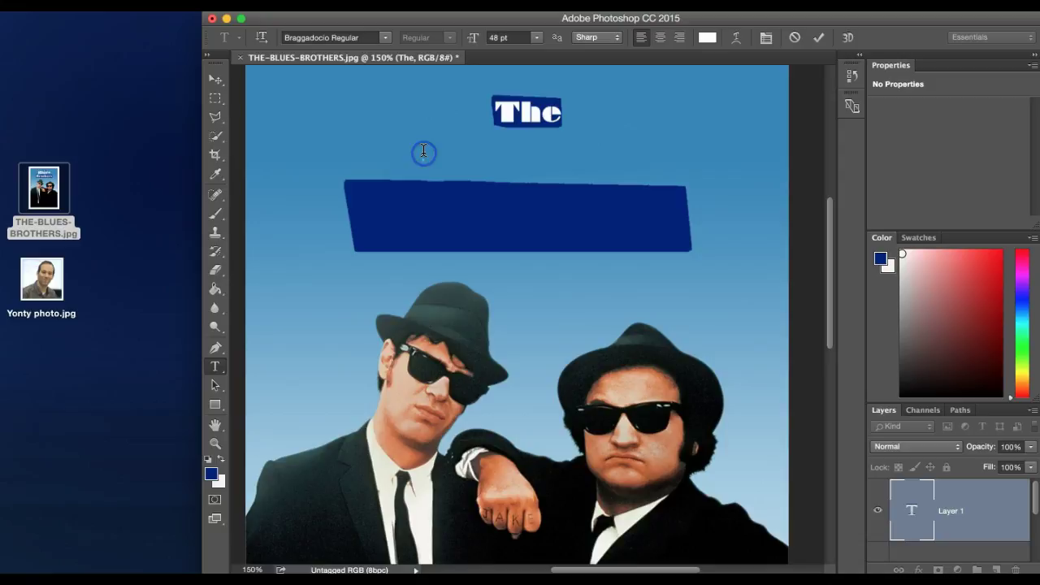
pyautogui.write('Multimedia')
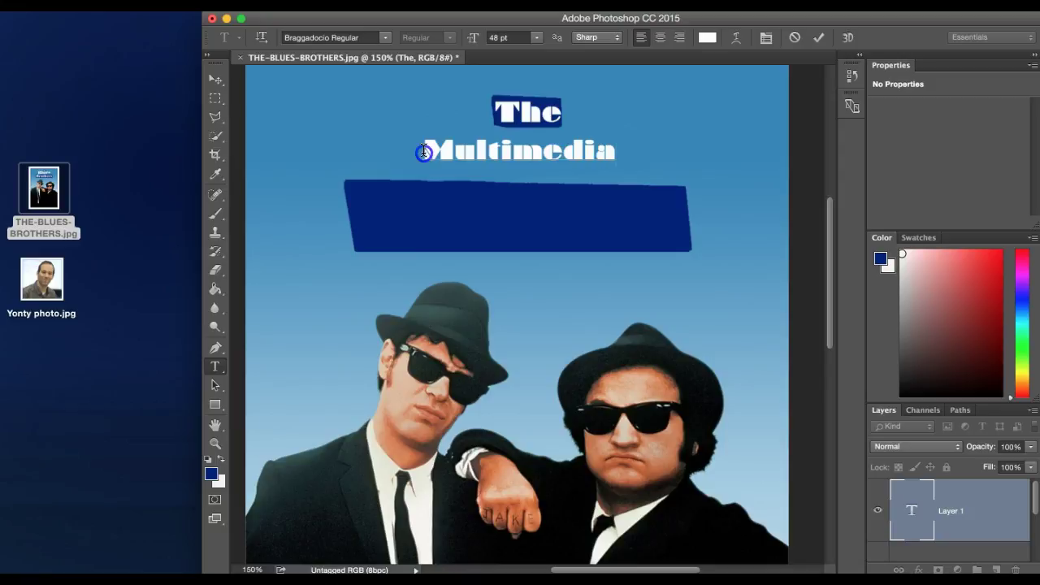
# - Enlarge "Multimedia" to 60 pt and move it to sit centred between the small and large banners
pyautogui.moveTo(423, 152); pyautogui.dragTo(645, 149)
pyautogui.click(536, 37)
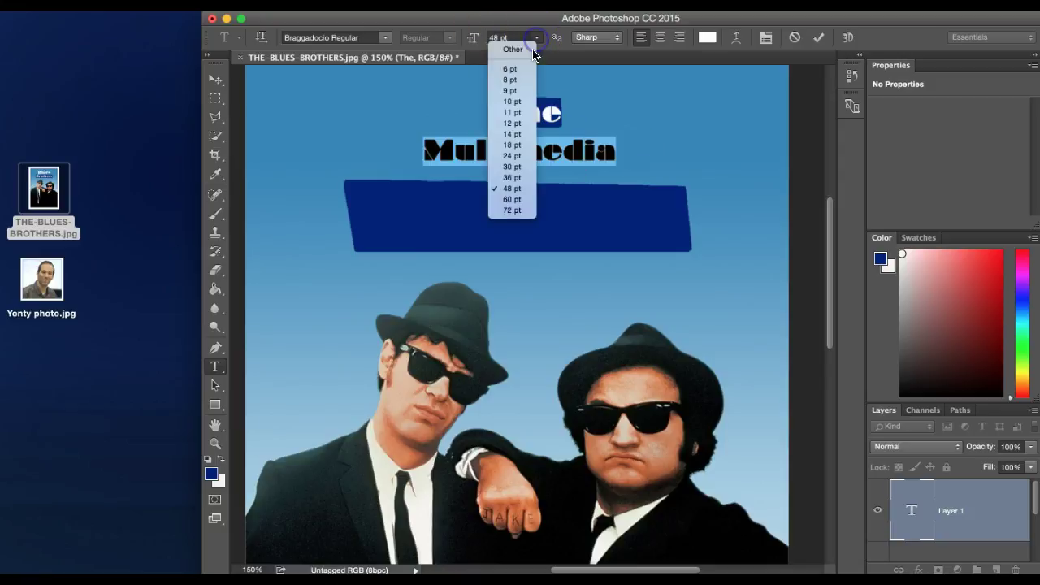
pyautogui.click(520, 199)
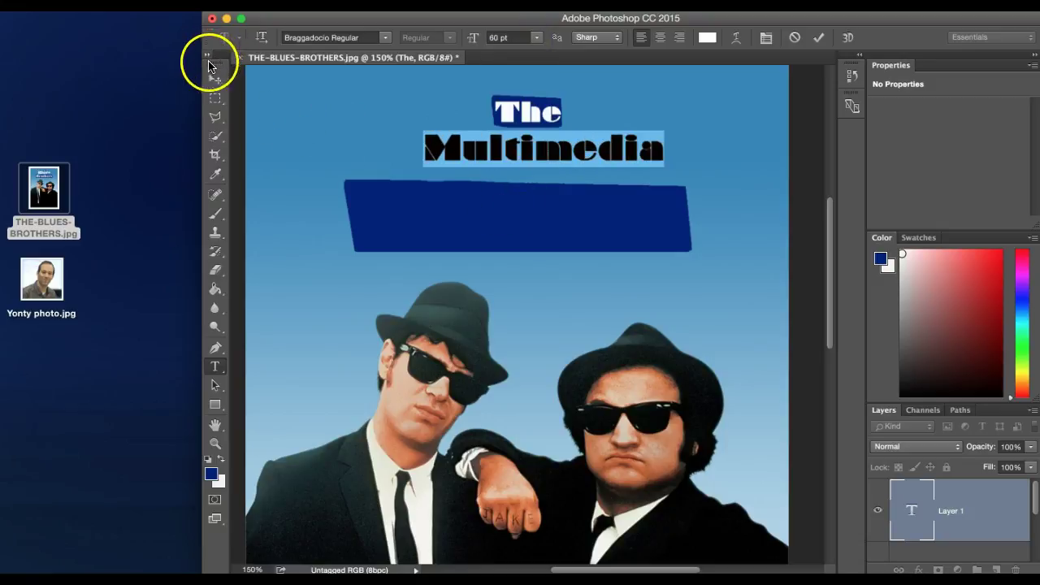
pyautogui.click(214, 78)
pyautogui.moveTo(541, 147); pyautogui.dragTo(518, 155)
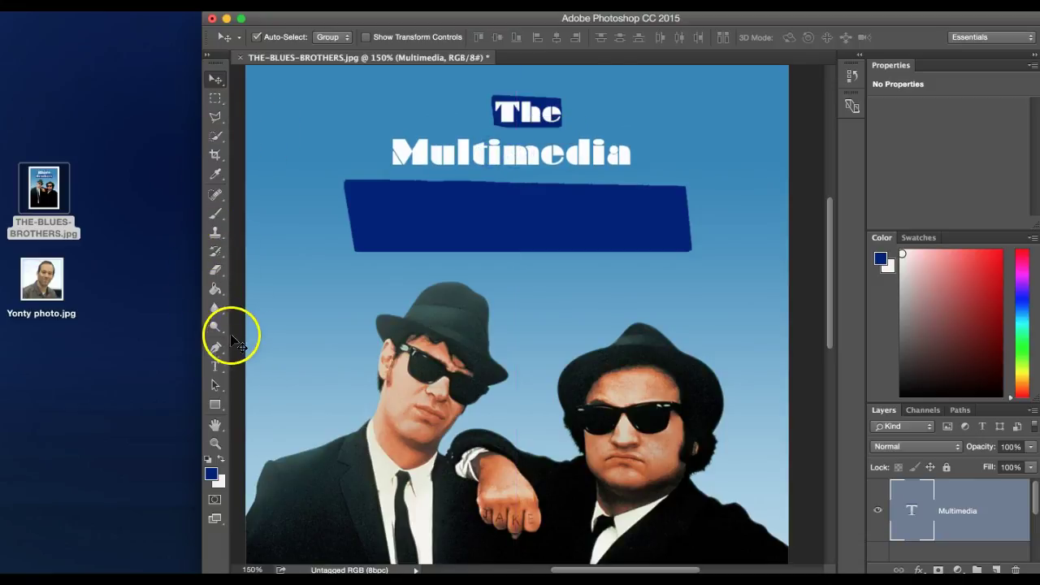
# - Warp the "Multimedia" text with the Rise style
pyautogui.click(216, 366)
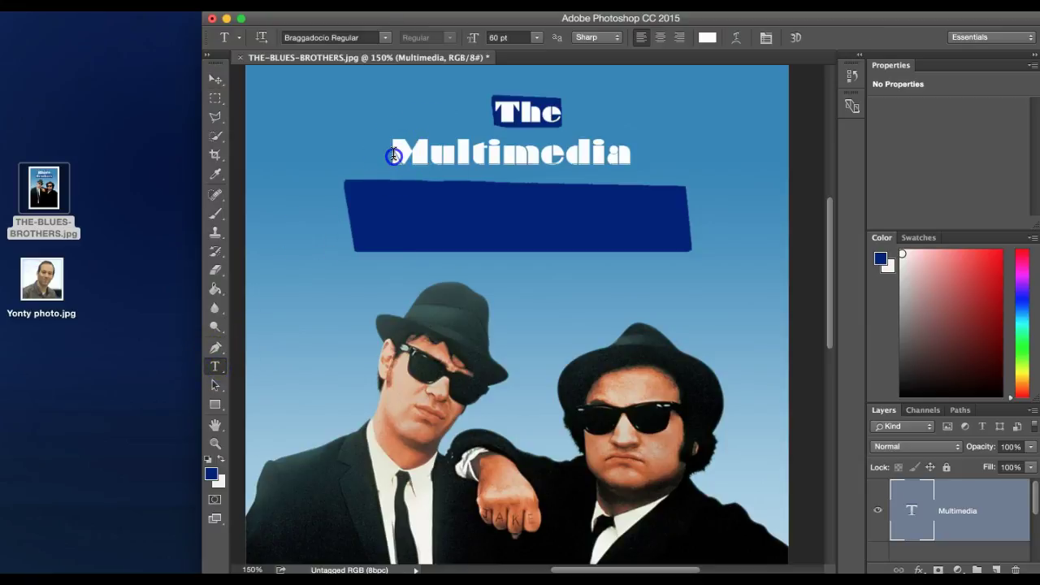
pyautogui.moveTo(393, 156); pyautogui.dragTo(652, 154)
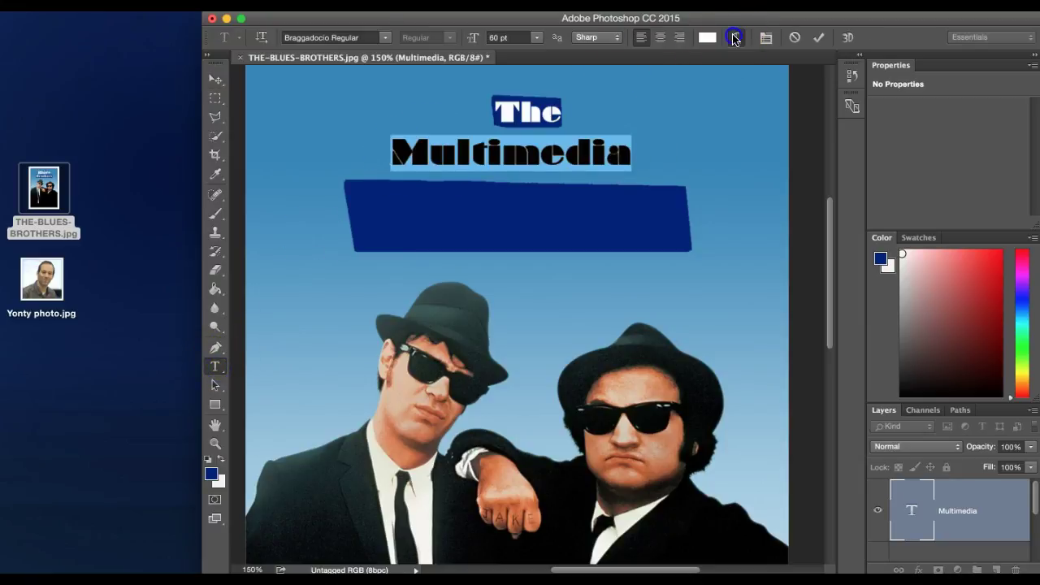
pyautogui.click(735, 39)
pyautogui.click(624, 164)
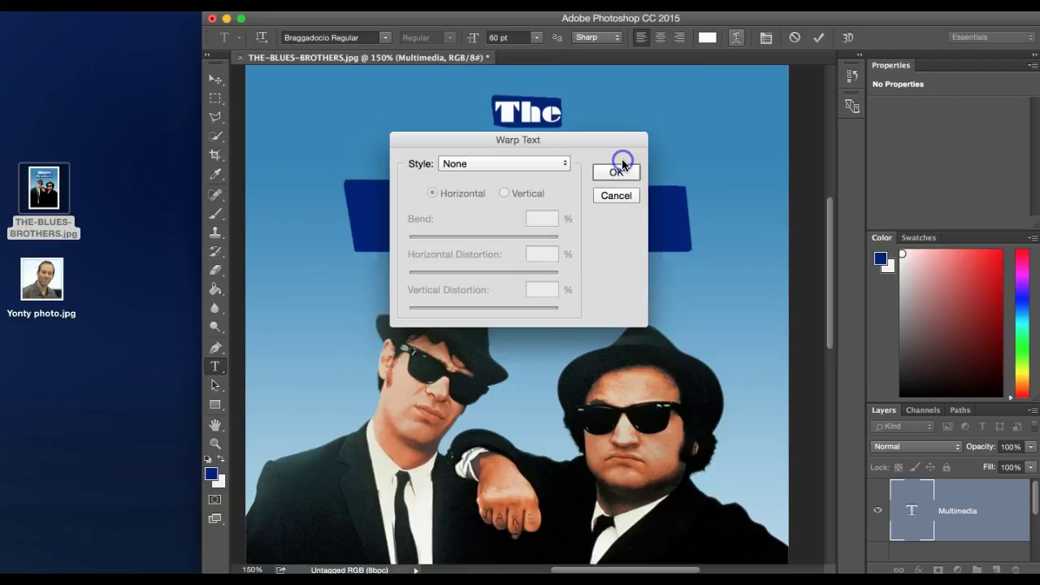
pyautogui.click(565, 164)
pyautogui.click(530, 187)
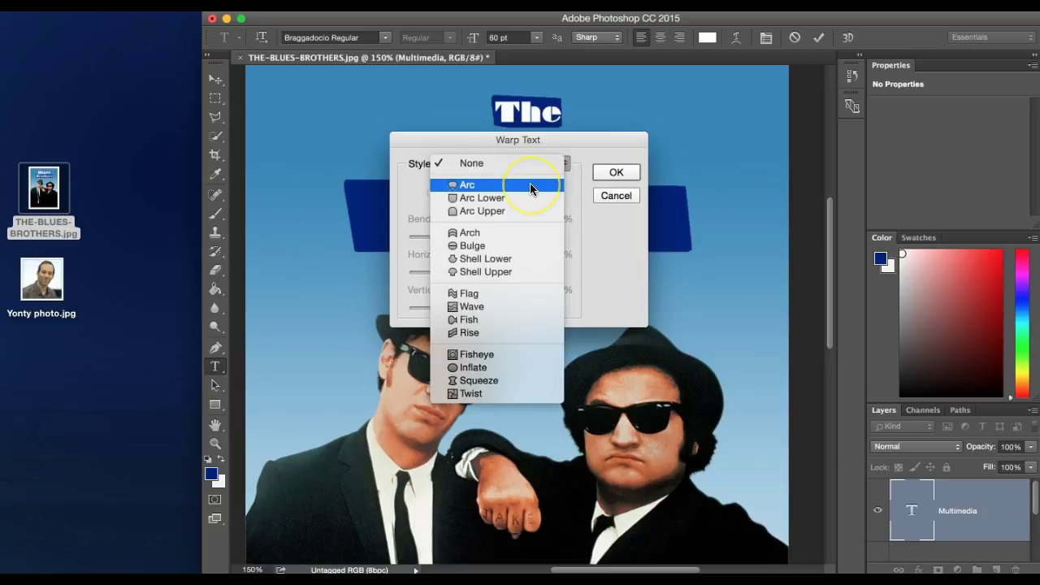
pyautogui.click(497, 332)
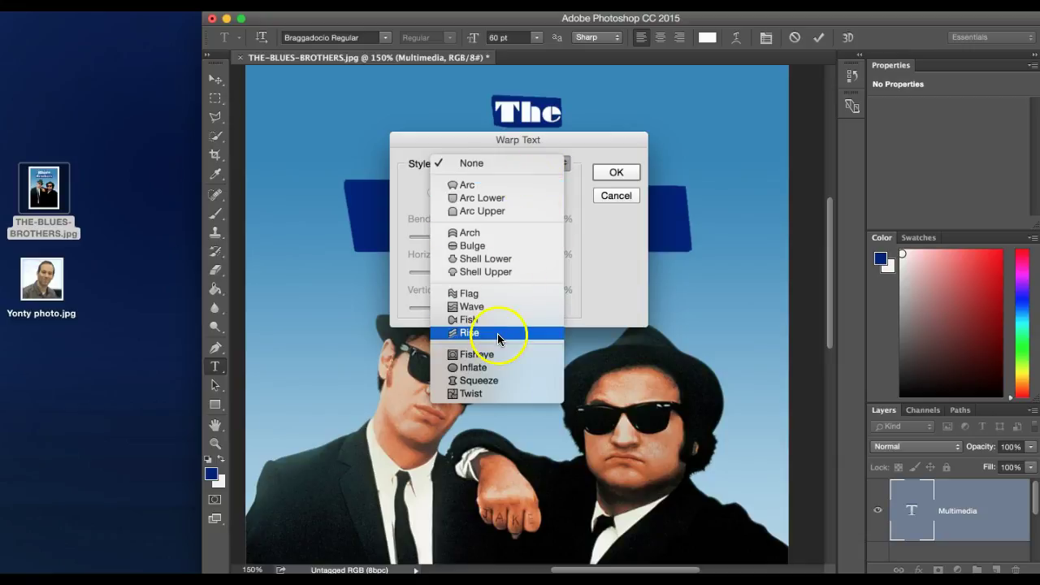
pyautogui.click(616, 172)
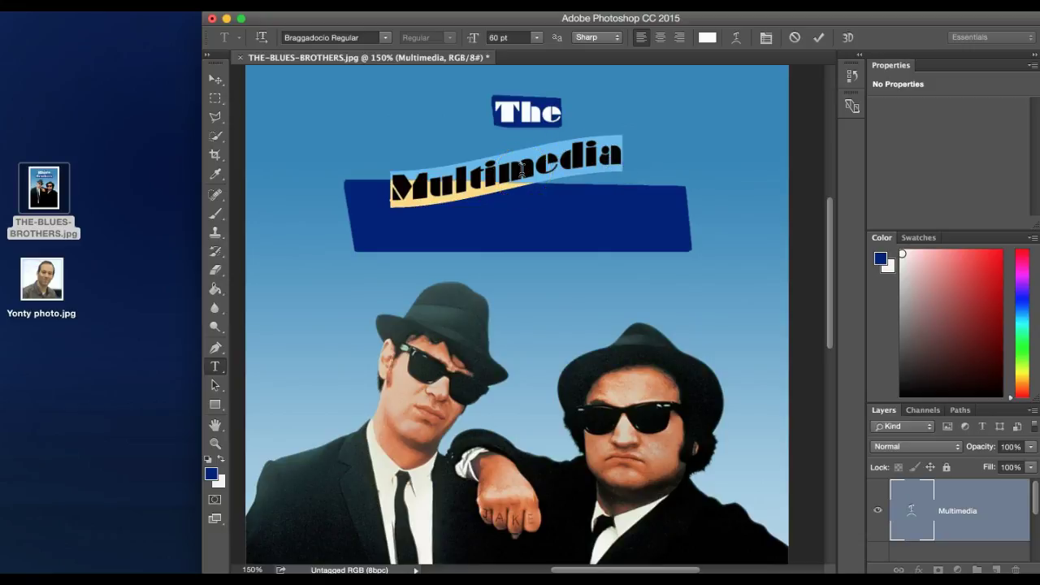
pyautogui.click(488, 161)
# - Move the warped "Multimedia" text up and slightly to the right, into the sky above the large dark blue banner
pyautogui.click(216, 79)
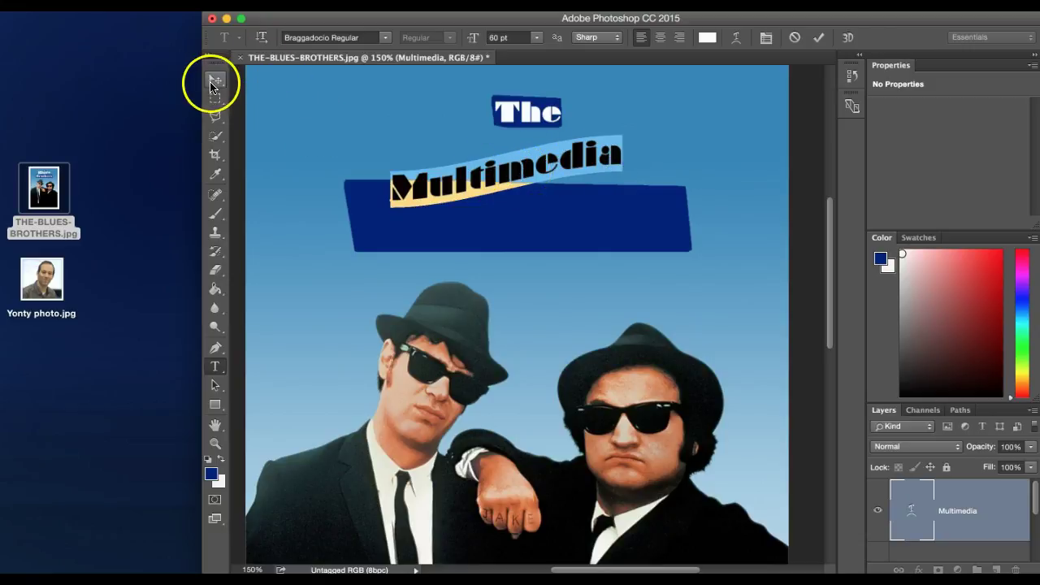
pyautogui.click(504, 173)
pyautogui.moveTo(504, 174); pyautogui.dragTo(509, 152)
pyautogui.click(613, 162)
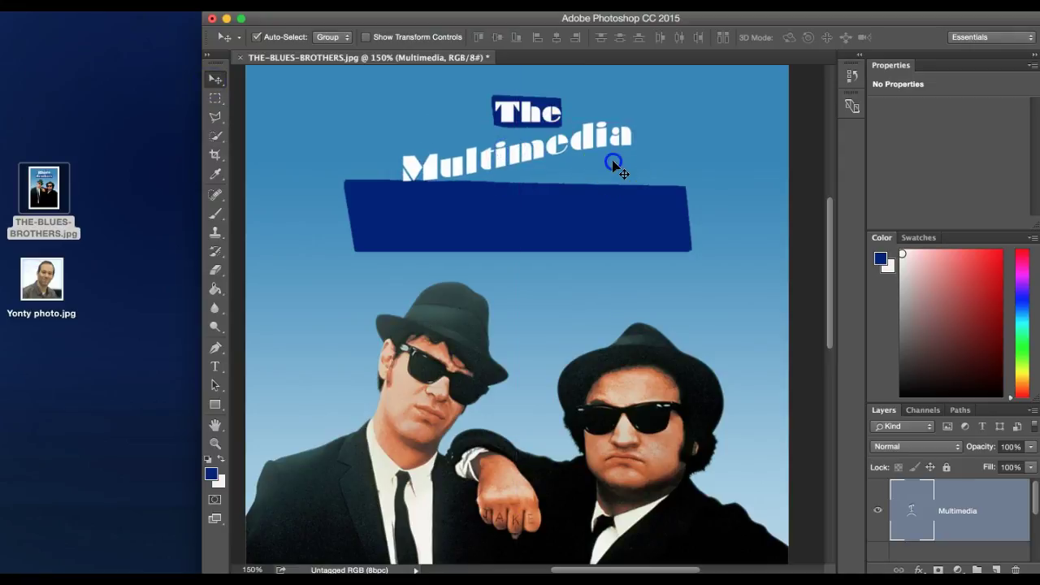
pyautogui.click(478, 157)
pyautogui.click(479, 154)
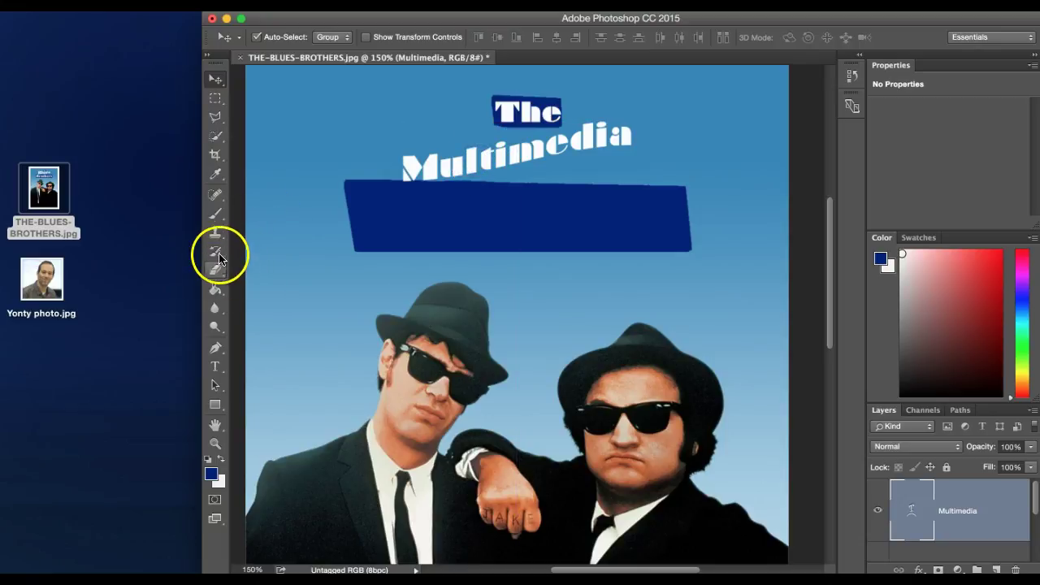
# - Nudge "Multimedia" slightly upward so its first letters clear the large banner's upper edge
pyautogui.click(216, 367)
pyautogui.moveTo(412, 169); pyautogui.dragTo(636, 150)
pyautogui.click(216, 79)
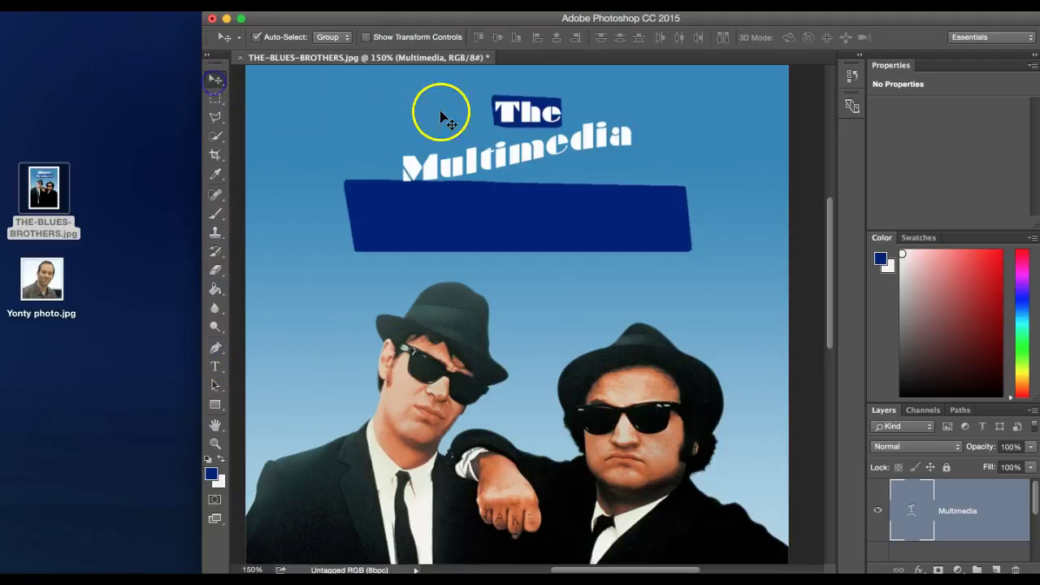
pyautogui.moveTo(503, 152); pyautogui.dragTo(503, 152)
pyautogui.press('Up')
pyautogui.press('Up')
pyautogui.press('Up')
pyautogui.press('Up')
pyautogui.press('Up')
pyautogui.press('Up')
pyautogui.press('Up')
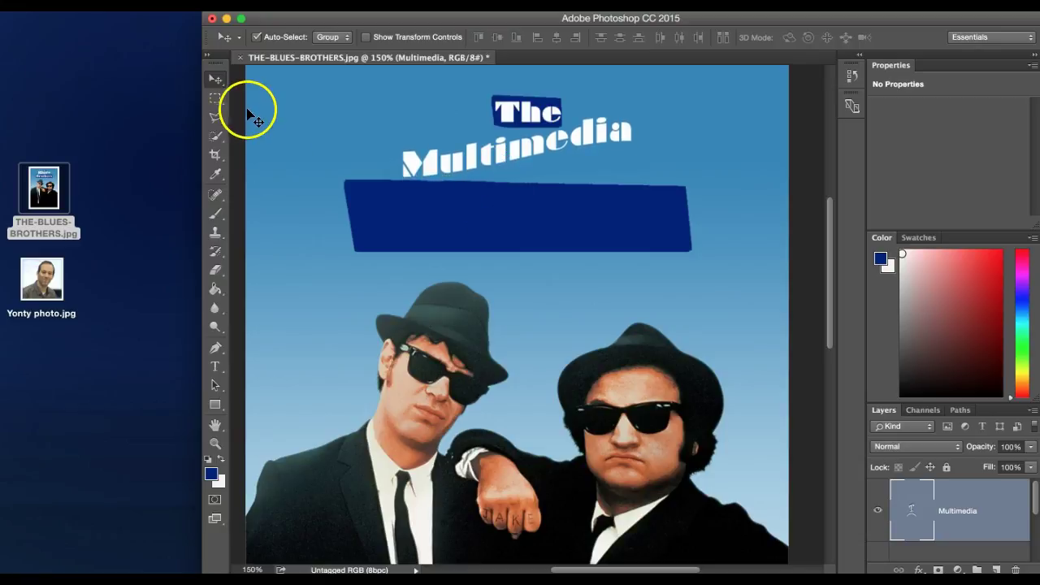
# - Add a new text layer reading "Professor" on the large dark blue banner and set its size to 90 pt
pyautogui.click(215, 366)
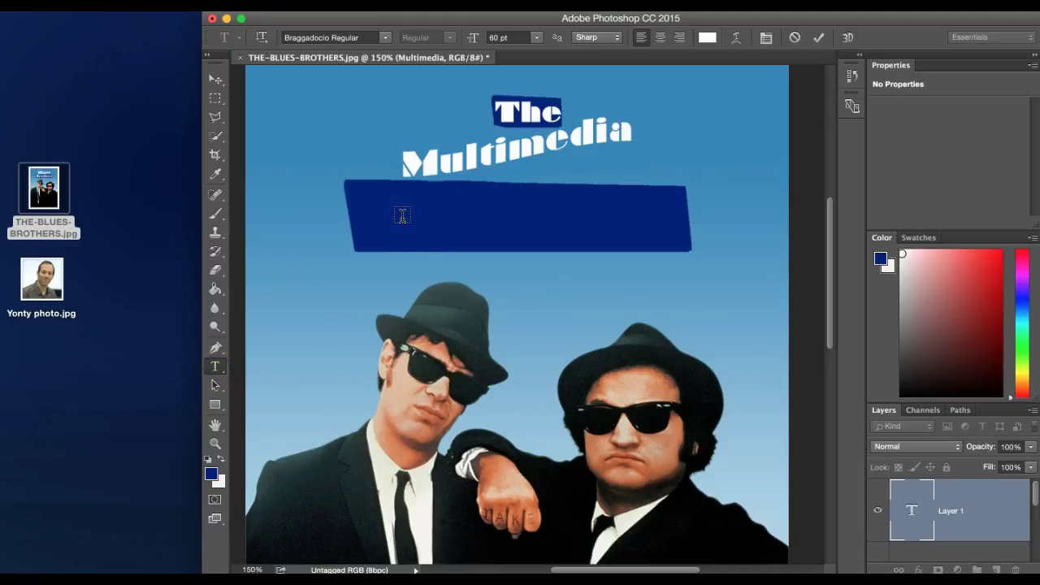
pyautogui.write('Professor')
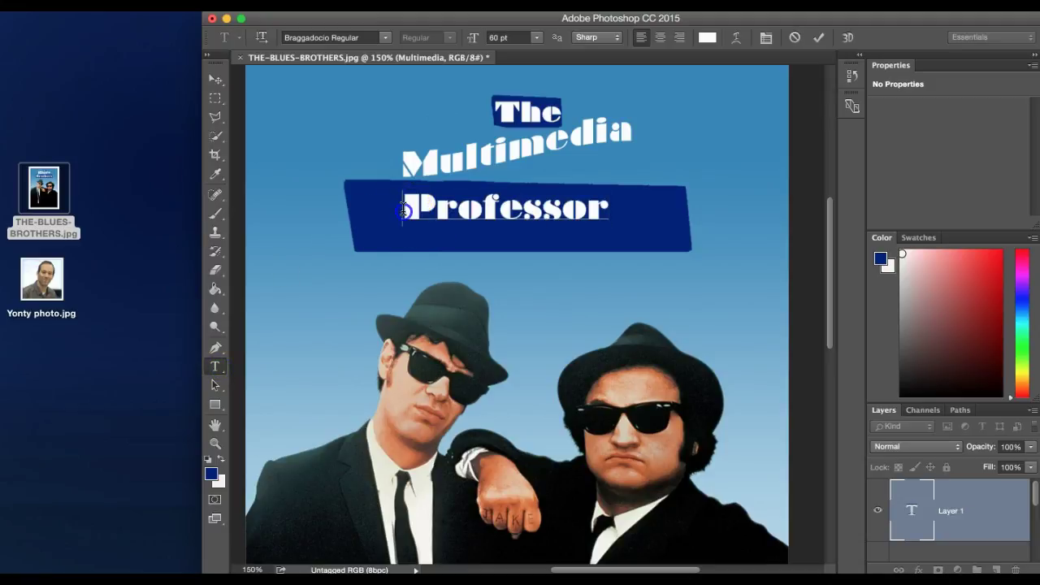
pyautogui.moveTo(404, 208); pyautogui.dragTo(654, 216)
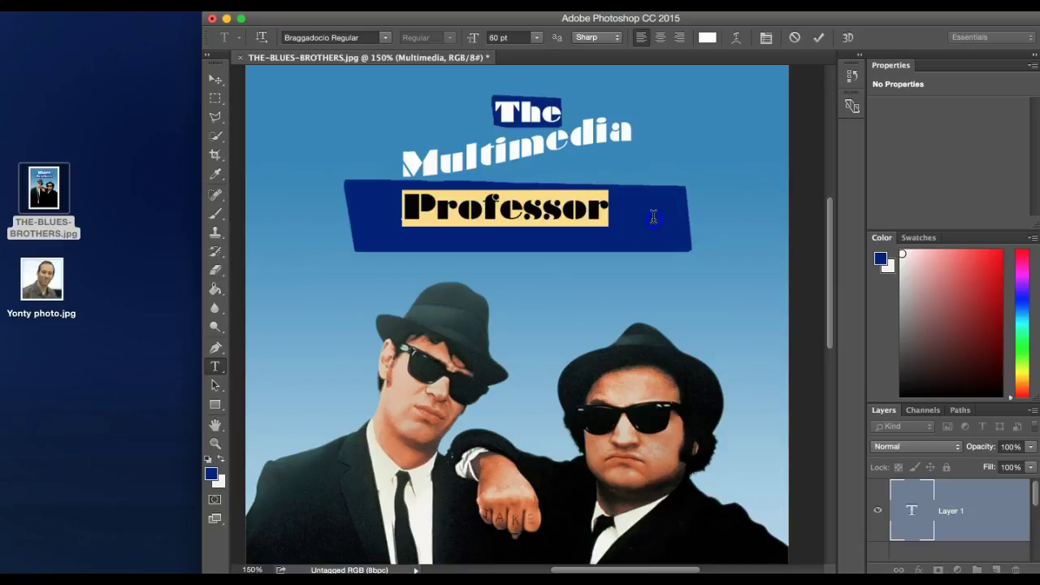
pyautogui.click(536, 38)
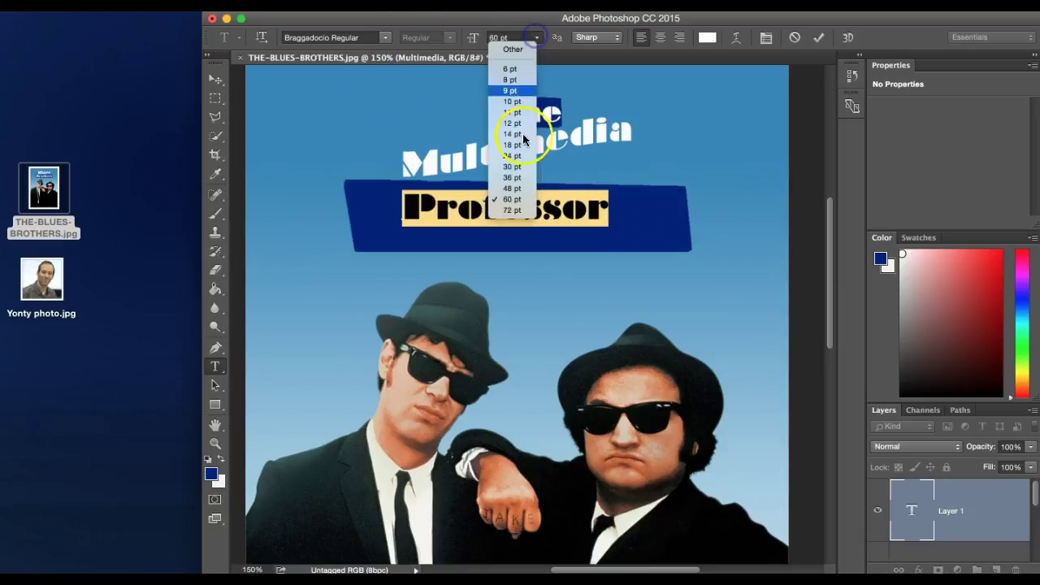
pyautogui.click(514, 213)
pyautogui.click(511, 38)
pyautogui.write('100')
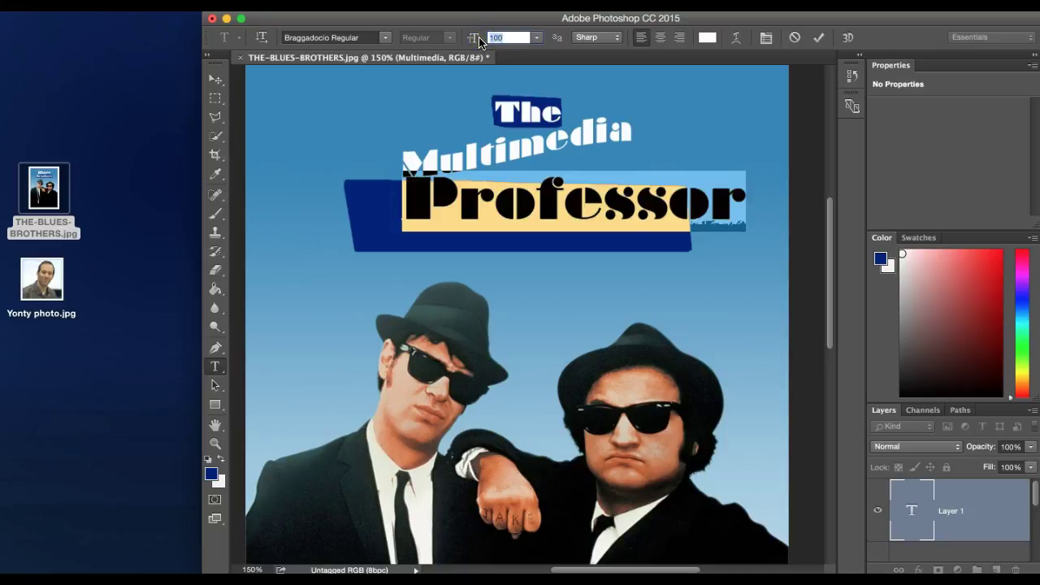
pyautogui.write('90')
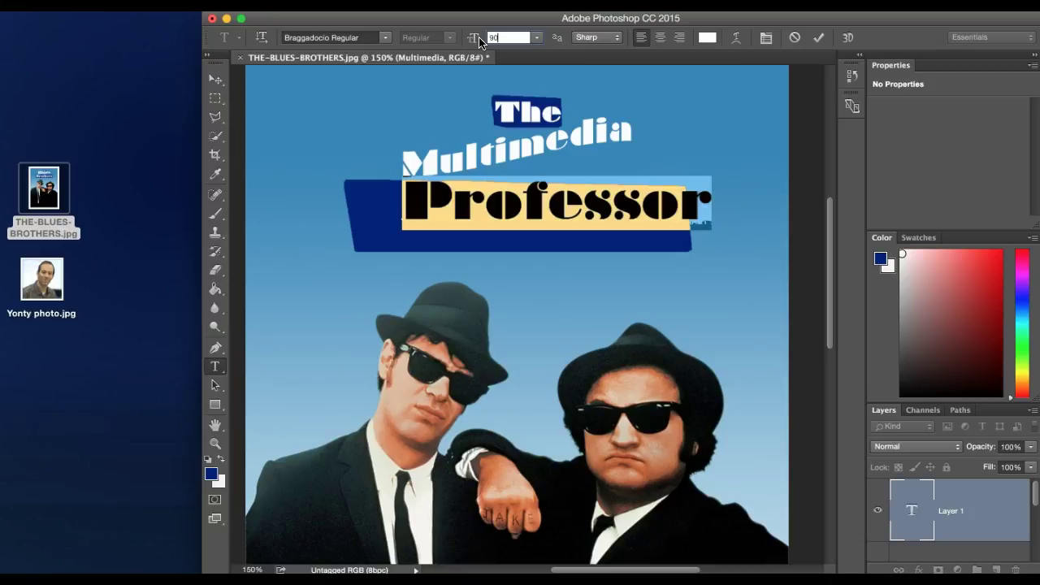
# - Move "Professor" to sit centred within the large dark blue banner and deselect the layer
pyautogui.click(216, 79)
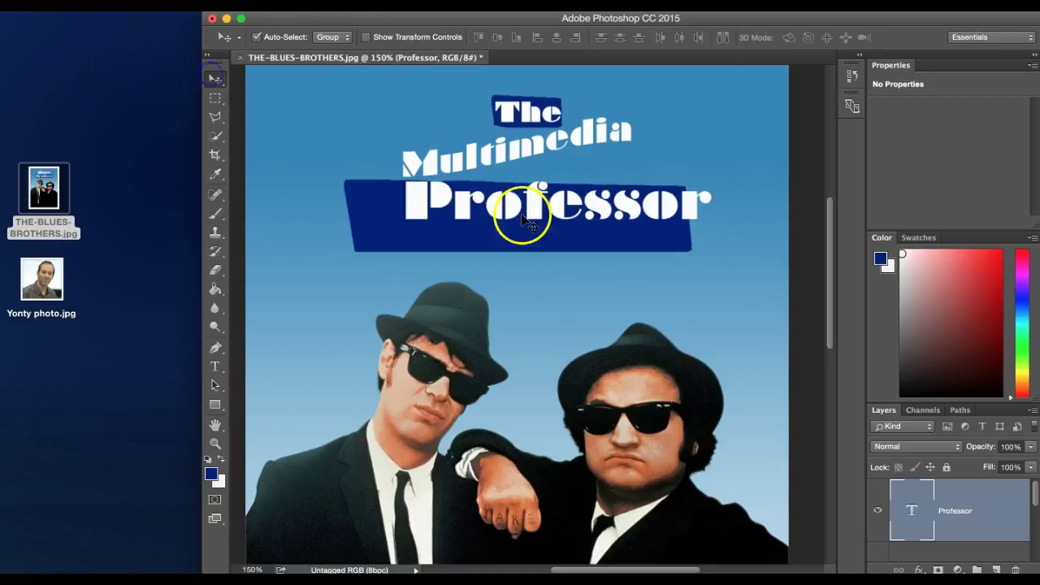
pyautogui.moveTo(579, 210); pyautogui.dragTo(545, 225)
pyautogui.click(691, 154)
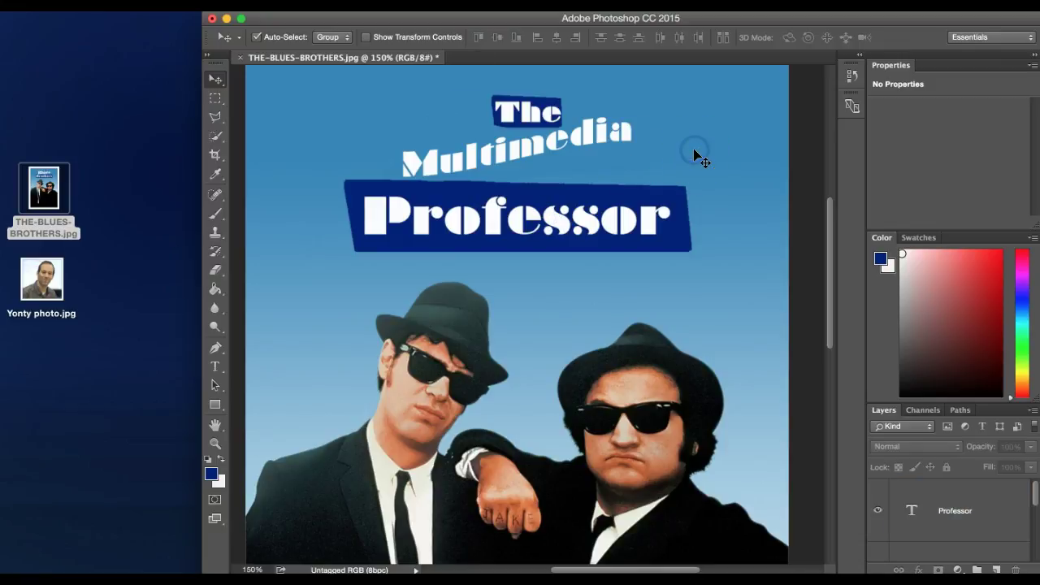
# - Unlock the Background layer so the poster image becomes a regular layer
pyautogui.scroll(-5, 499, 318)
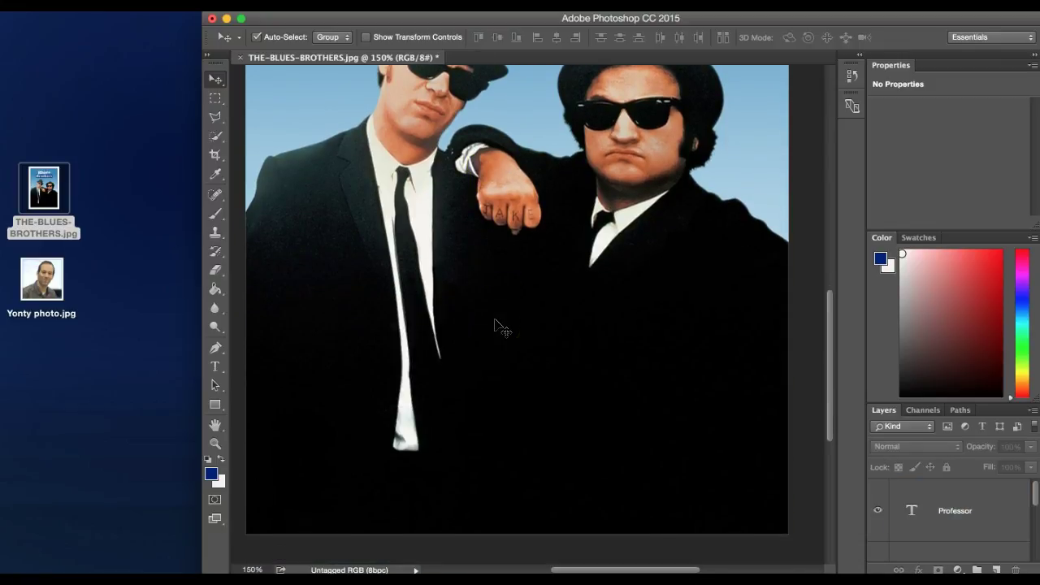
pyautogui.scroll(2, 499, 328)
pyautogui.scroll(1, 499, 328)
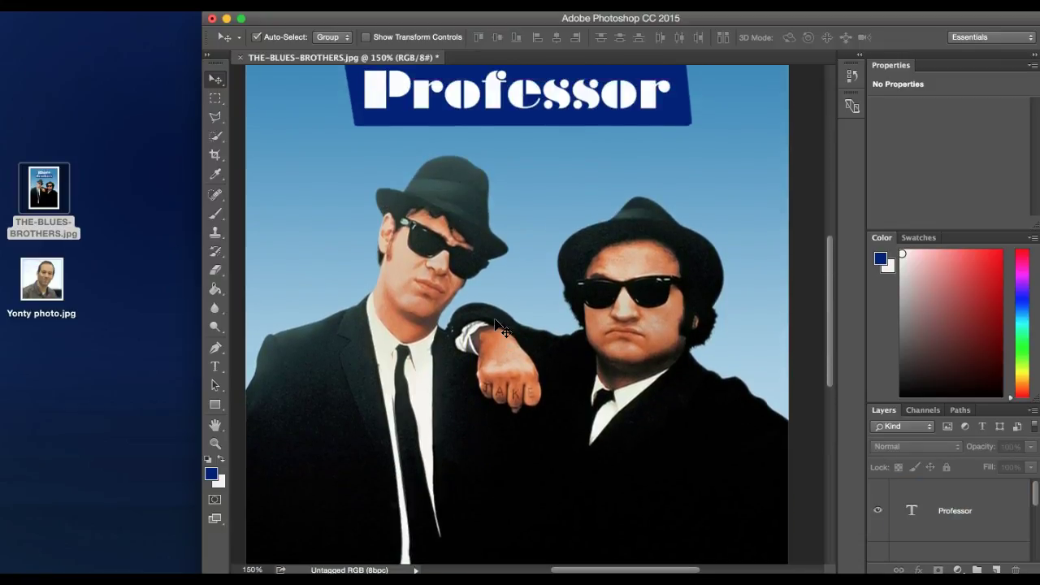
pyautogui.moveTo(711, 23); pyautogui.dragTo(596, 12)
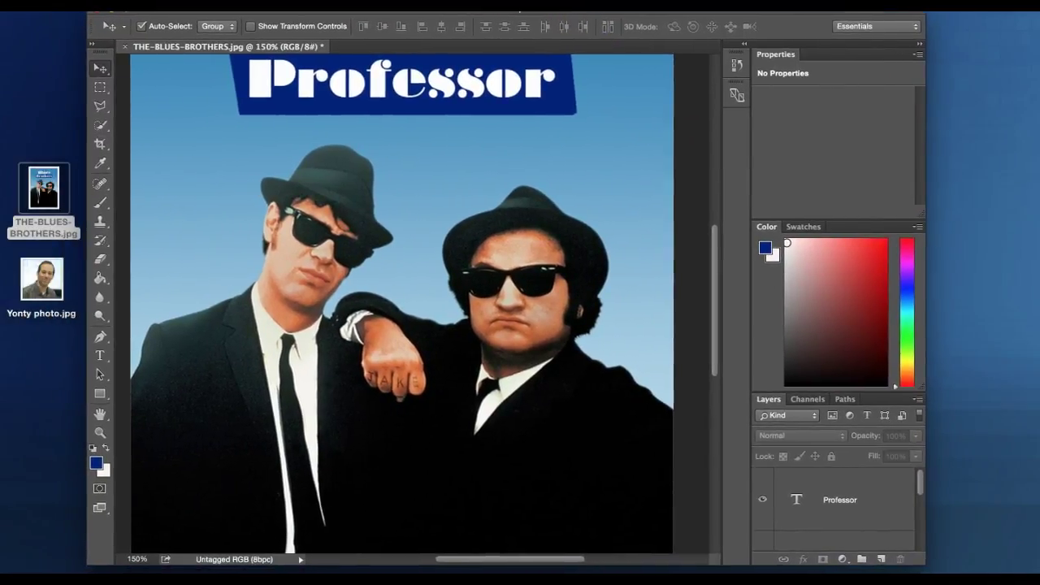
pyautogui.scroll(-2, 863, 508)
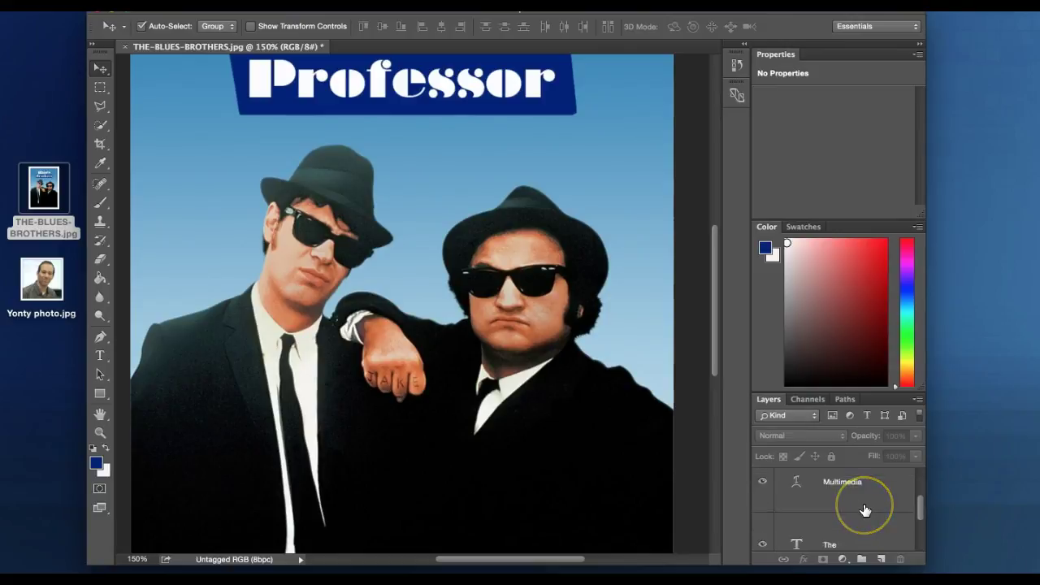
pyautogui.click(854, 467)
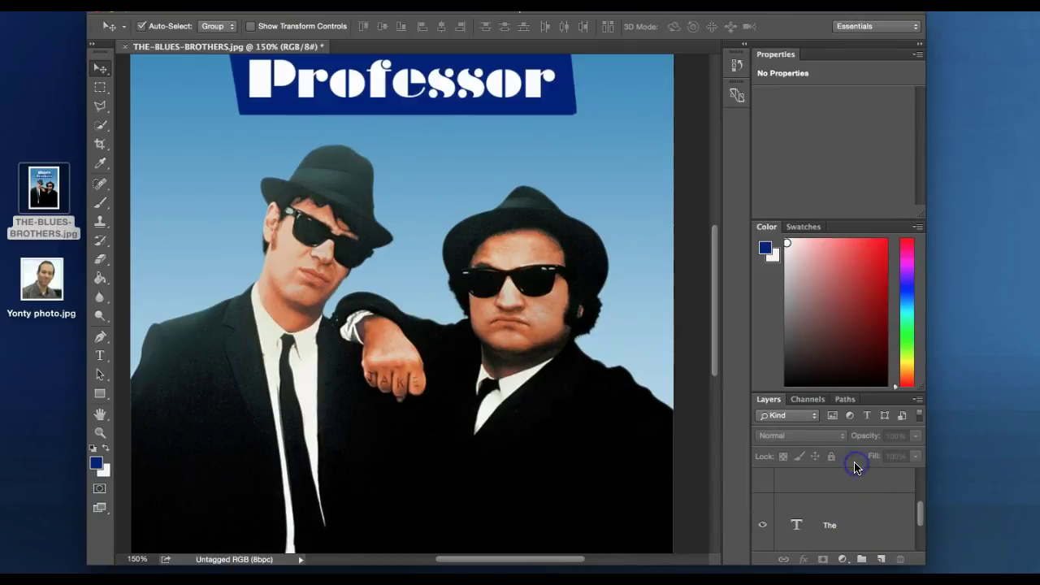
pyautogui.scroll(-2, 850, 505)
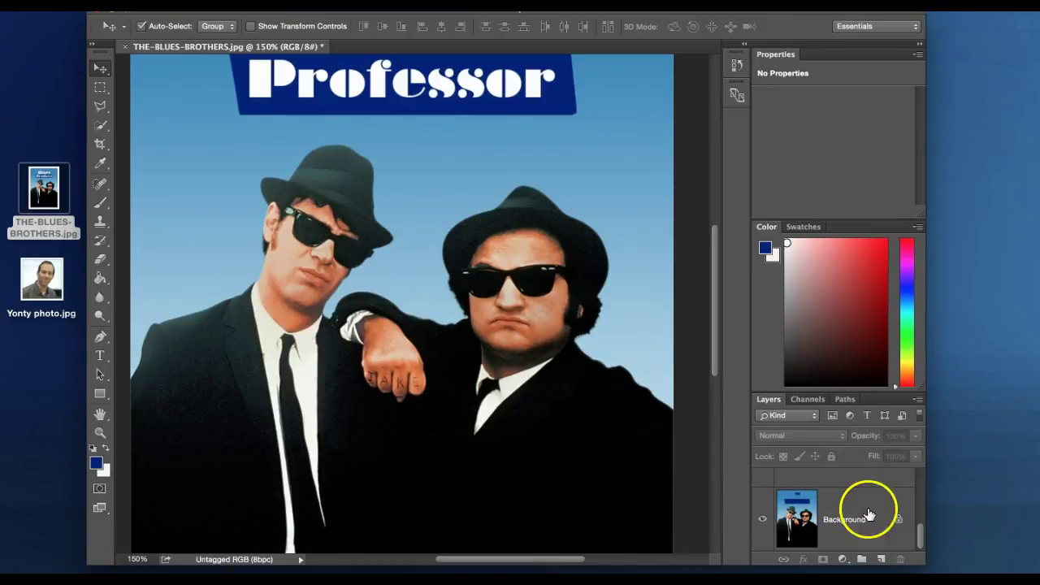
pyautogui.click(898, 521)
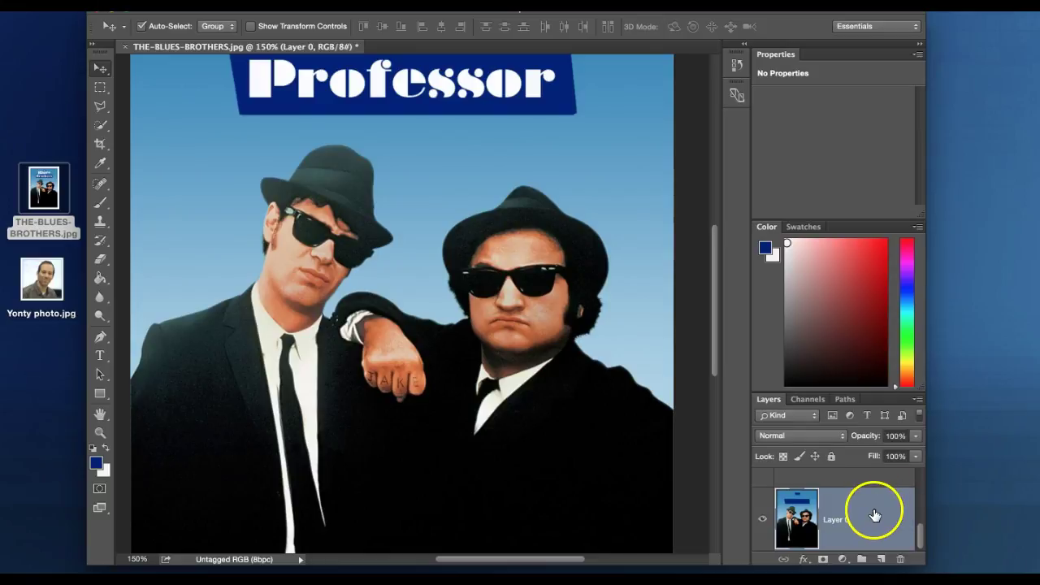
# - Add a new empty layer above the poster image layer, keeping the default Normal mode and 100% opacity
pyautogui.click(197, 89)
pyautogui.click(236, 1)
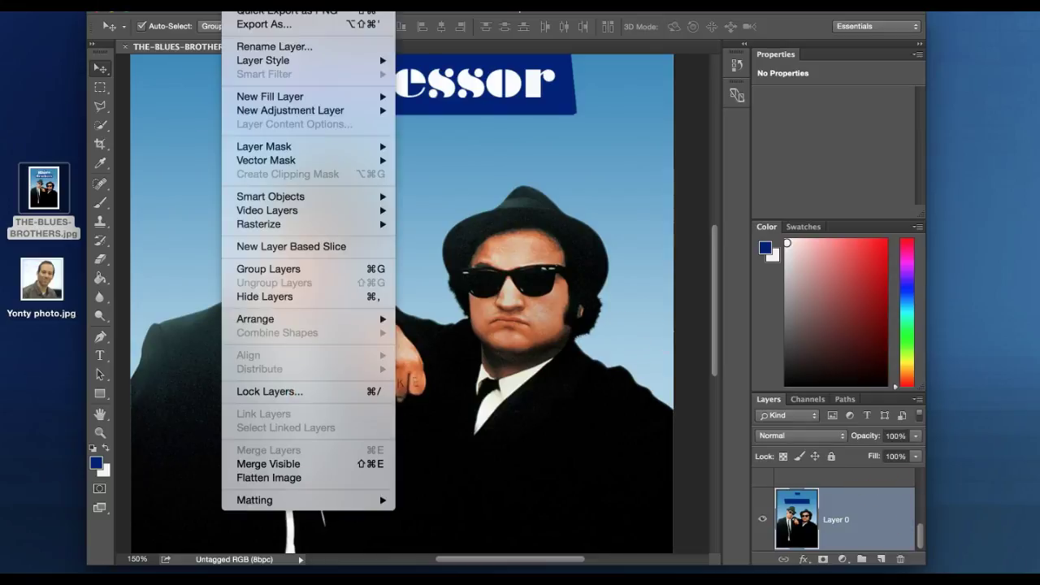
pyautogui.moveTo(260, 2)
pyautogui.click(447, 2)
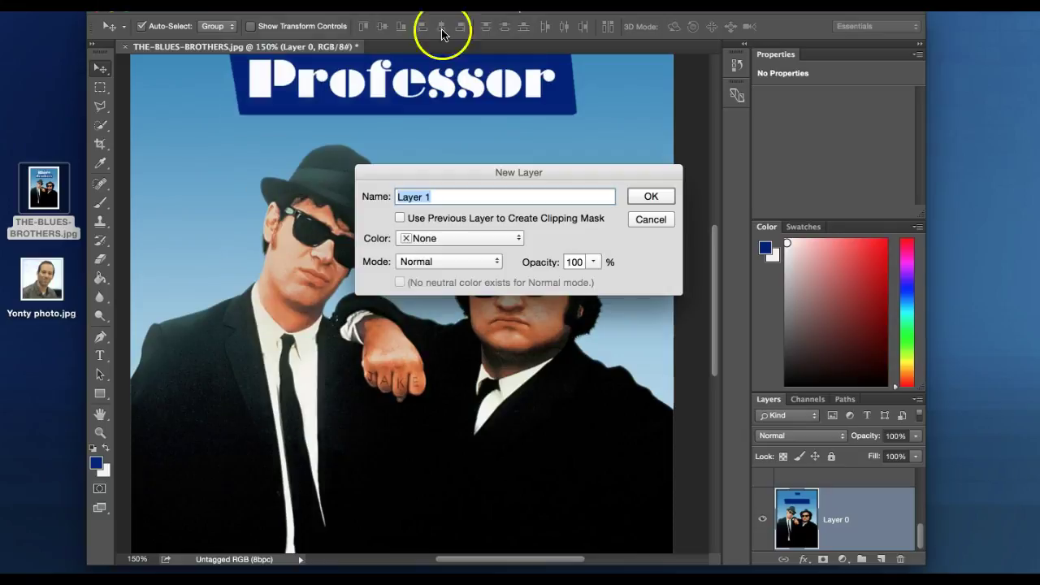
pyautogui.click(650, 198)
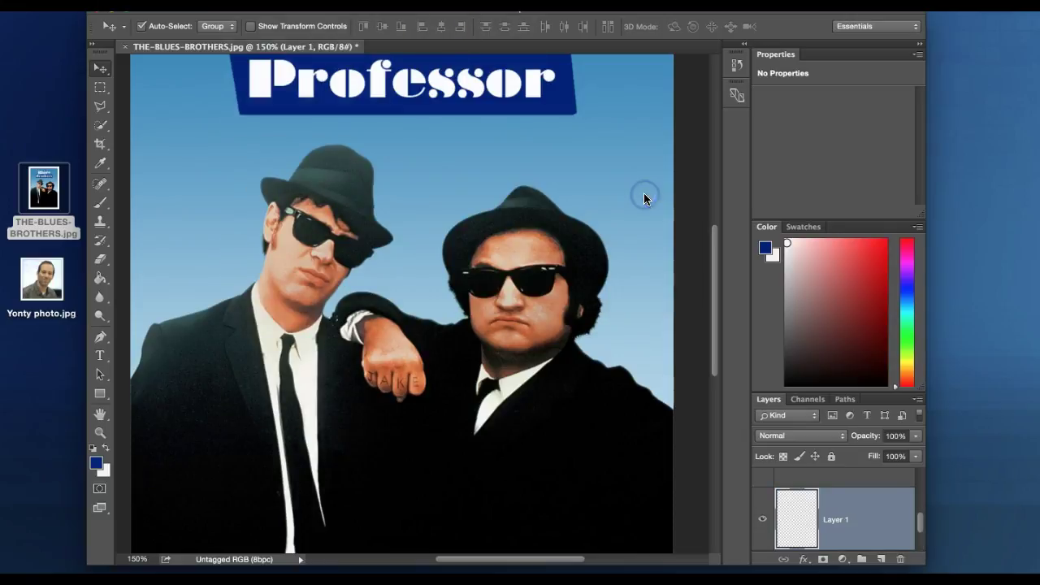
# - Move the empty layer beneath the poster image layer in the layer stack
pyautogui.moveTo(796, 513); pyautogui.dragTo(801, 512)
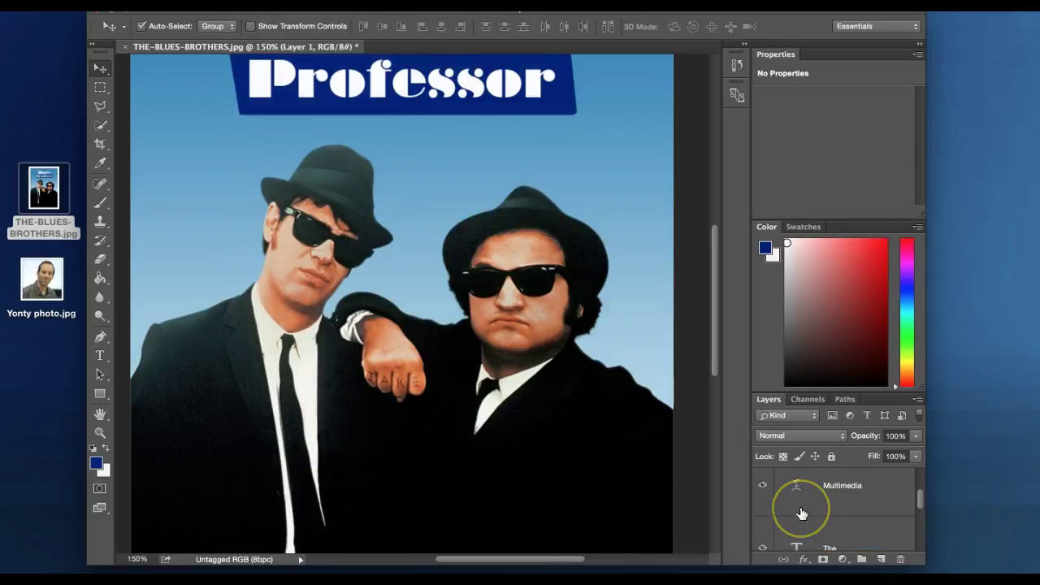
pyautogui.moveTo(836, 476); pyautogui.dragTo(864, 549)
pyautogui.scroll(3, 835, 520)
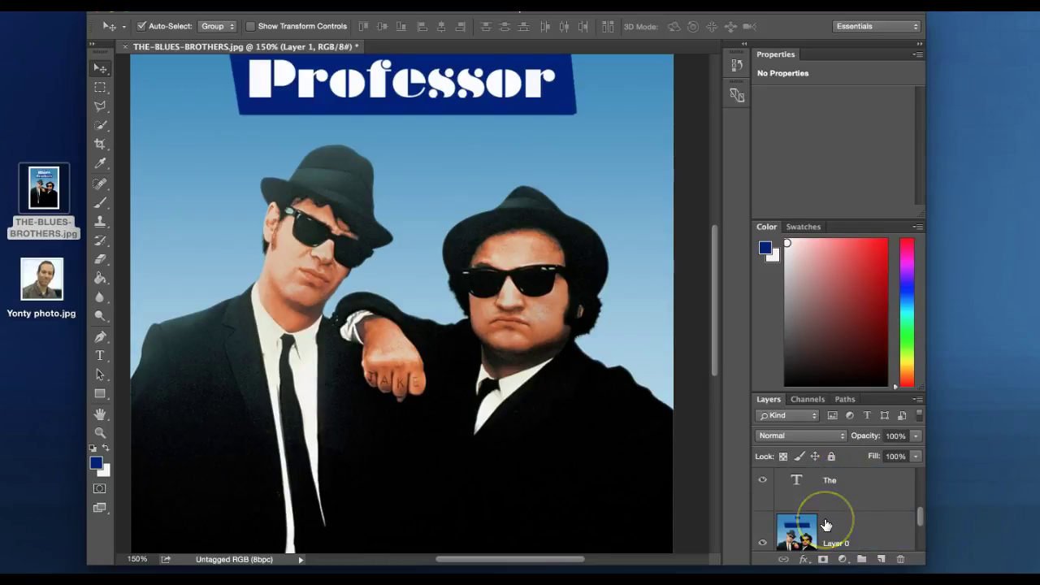
pyautogui.click(825, 524)
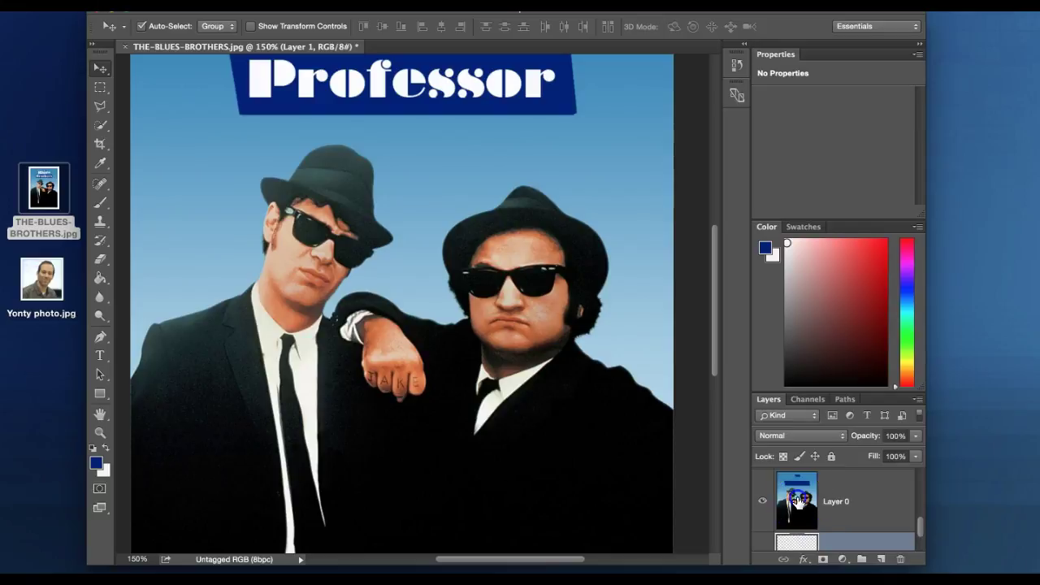
pyautogui.scroll(-1, 824, 512)
# - Make the poster image layer, Layer 0, the active layer
pyautogui.click(804, 505)
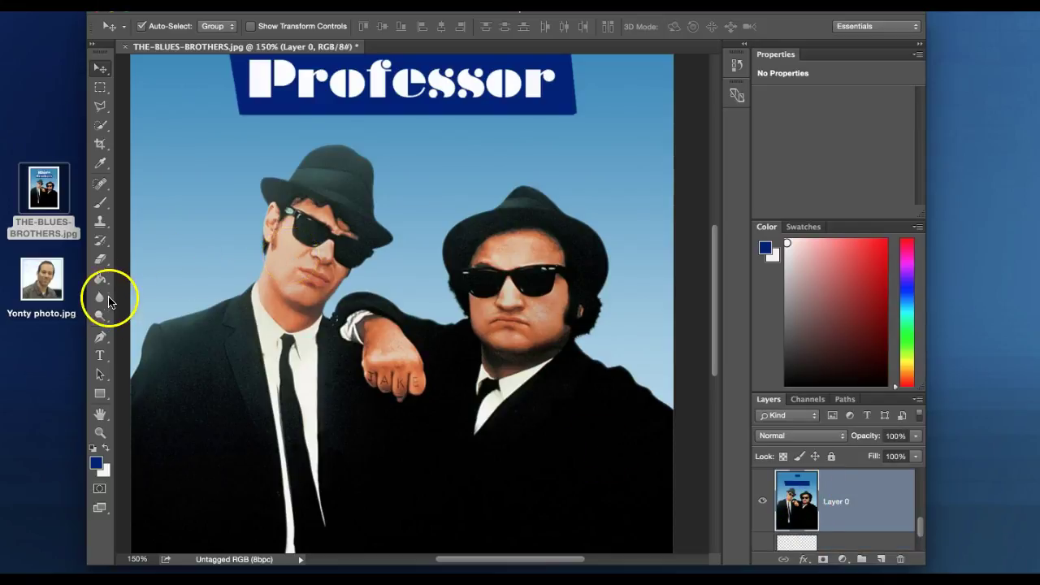
# - Try to clone skin over the left man's cheek with the Clone Stamp, sampling a source point on his face
pyautogui.click(100, 223)
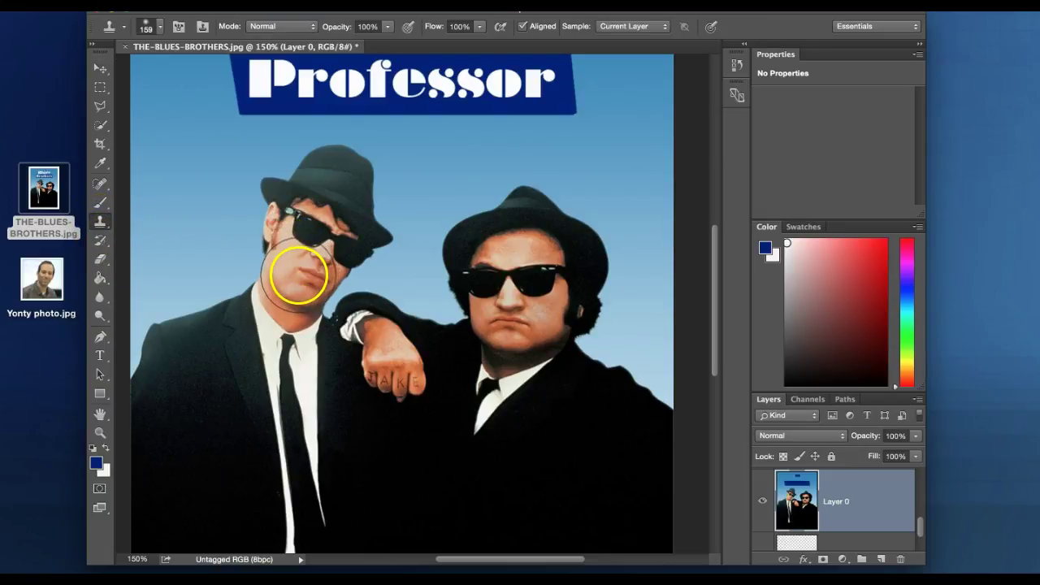
pyautogui.click(299, 276)
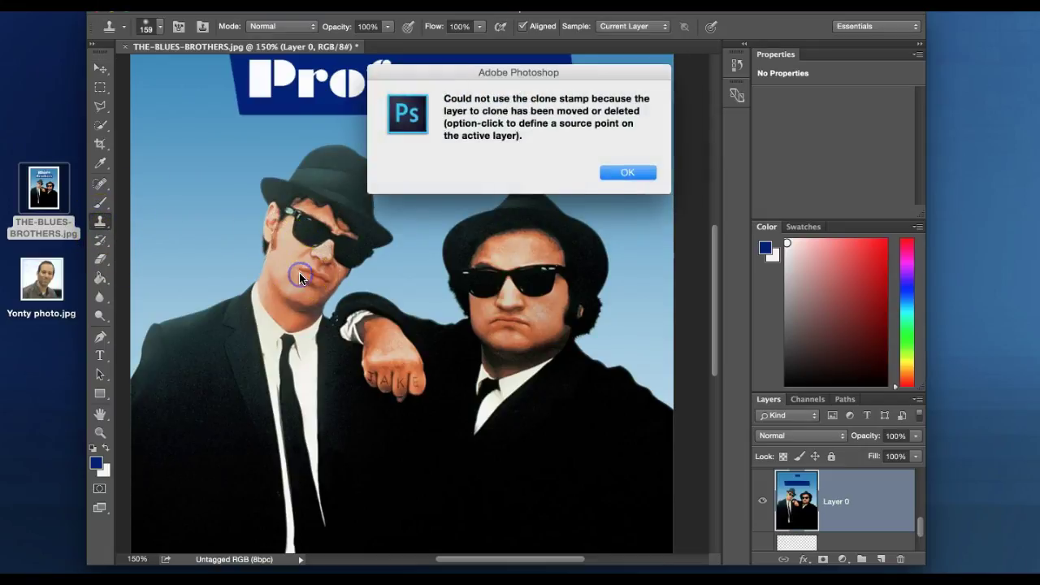
pyautogui.click(619, 172)
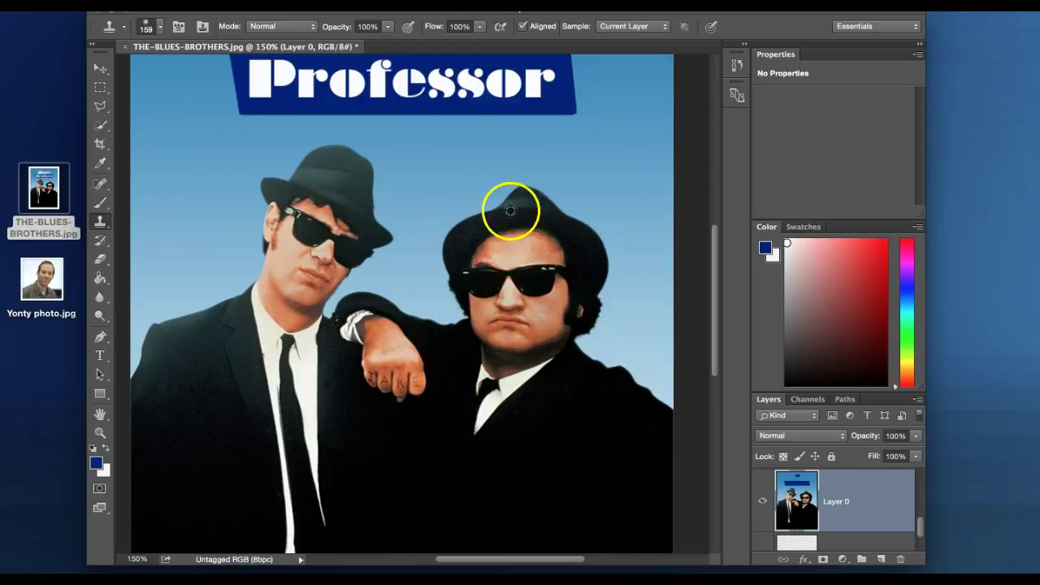
pyautogui.keyDown('alt'); pyautogui.click(286, 269); pyautogui.keyUp('alt')
pyautogui.moveTo(287, 268)
pyautogui.mouseDown()
pyautogui.moveTo(286, 254)
pyautogui.moveTo(288, 270)
pyautogui.mouseUp()
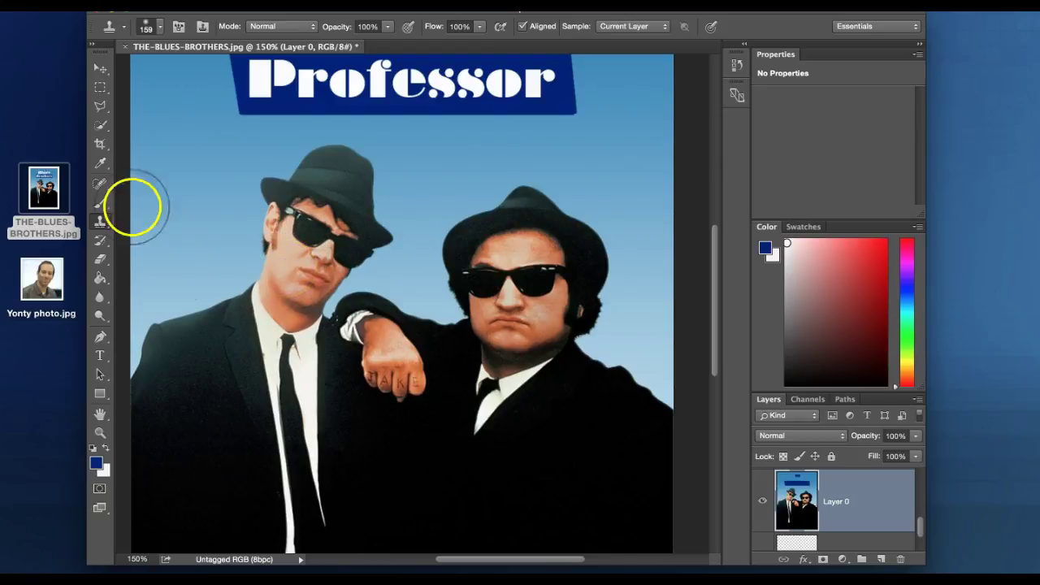
# - Reduce the Clone Stamp brush to 63 px and try cloning over the left man's mouth and cheek, resampling from the sky
pyautogui.click(146, 26)
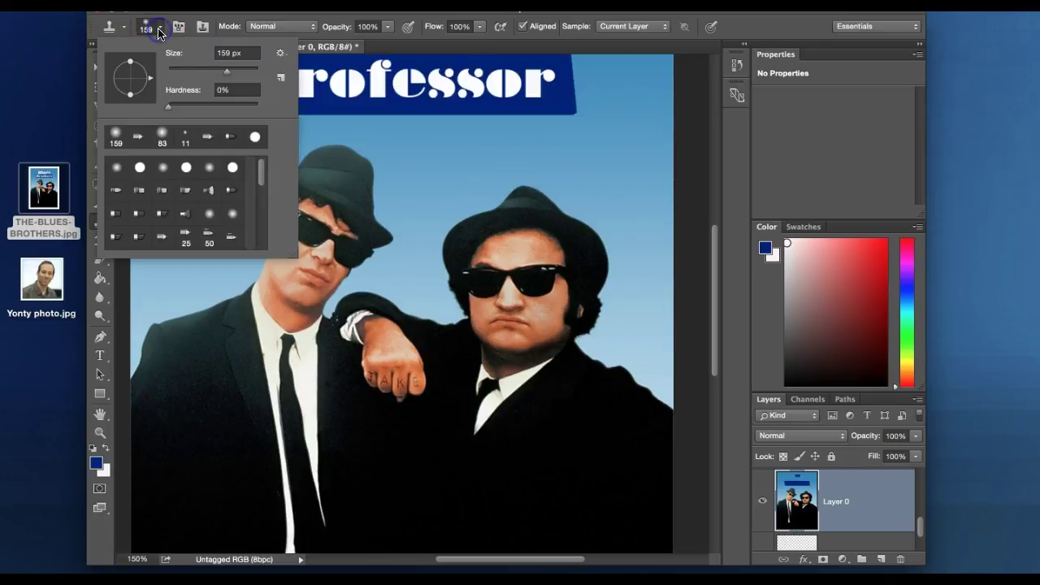
pyautogui.moveTo(227, 72); pyautogui.dragTo(199, 72)
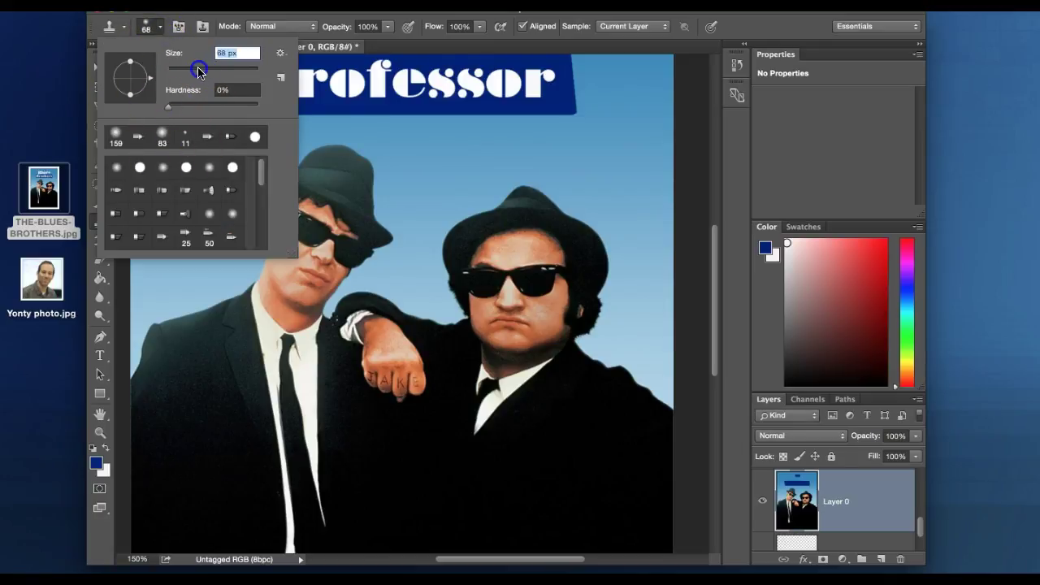
pyautogui.click(289, 276)
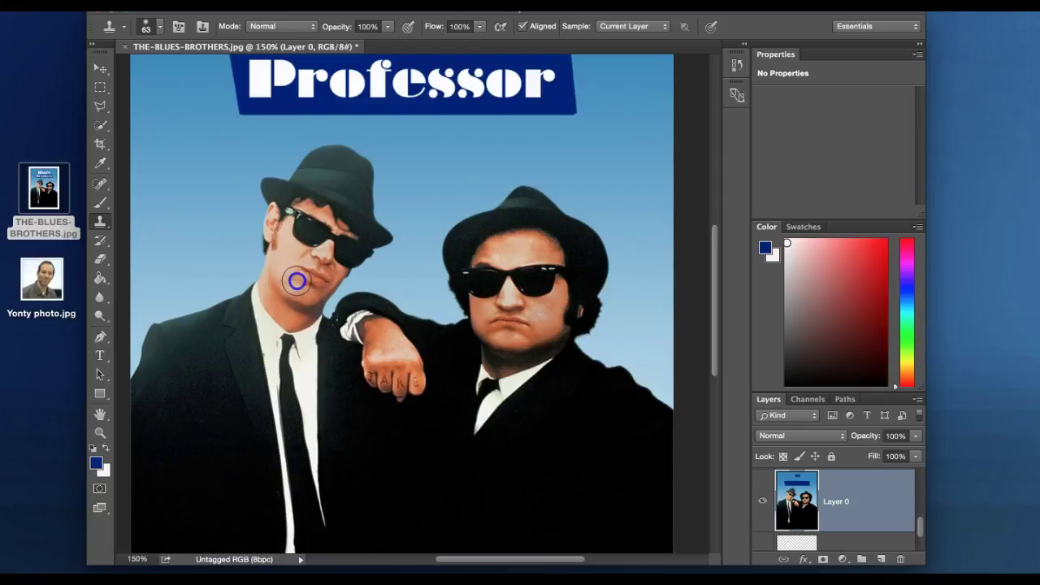
pyautogui.keyDown('alt'); pyautogui.click(144, 235); pyautogui.keyUp('alt')
pyautogui.moveTo(280, 273)
pyautogui.mouseDown()
pyautogui.moveTo(320, 251)
pyautogui.moveTo(301, 264)
pyautogui.mouseUp()
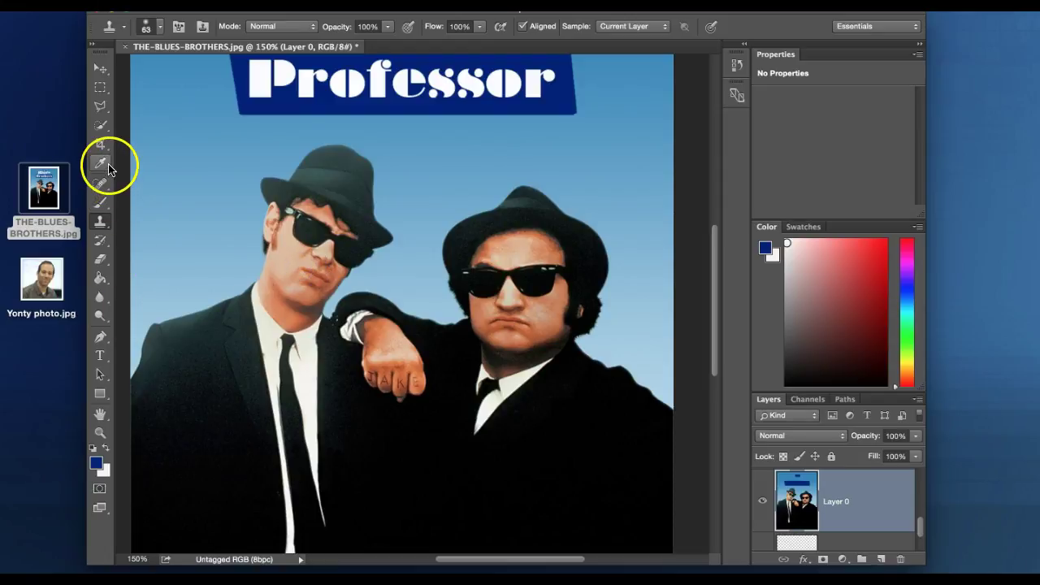
# - Erase the left man's whole lower face beneath his sunglasses, including nose, mouth, cheeks and chin, leaving transparency up to the jawline
pyautogui.click(99, 261)
pyautogui.moveTo(284, 276)
pyautogui.mouseDown()
pyautogui.moveTo(262, 286)
pyautogui.moveTo(317, 275)
pyautogui.moveTo(326, 250)
pyautogui.moveTo(307, 251)
pyautogui.mouseUp()
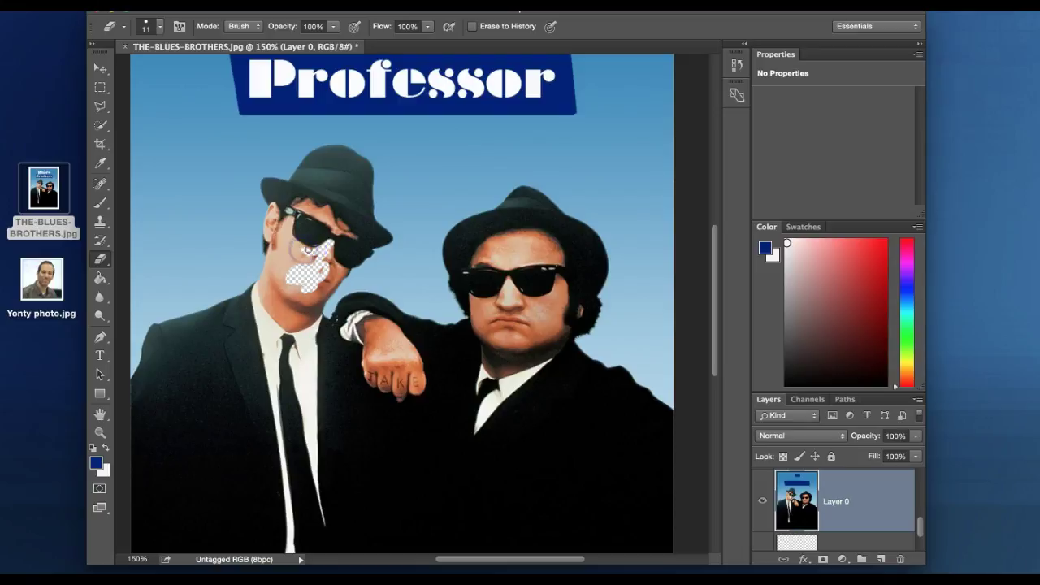
pyautogui.click(143, 559)
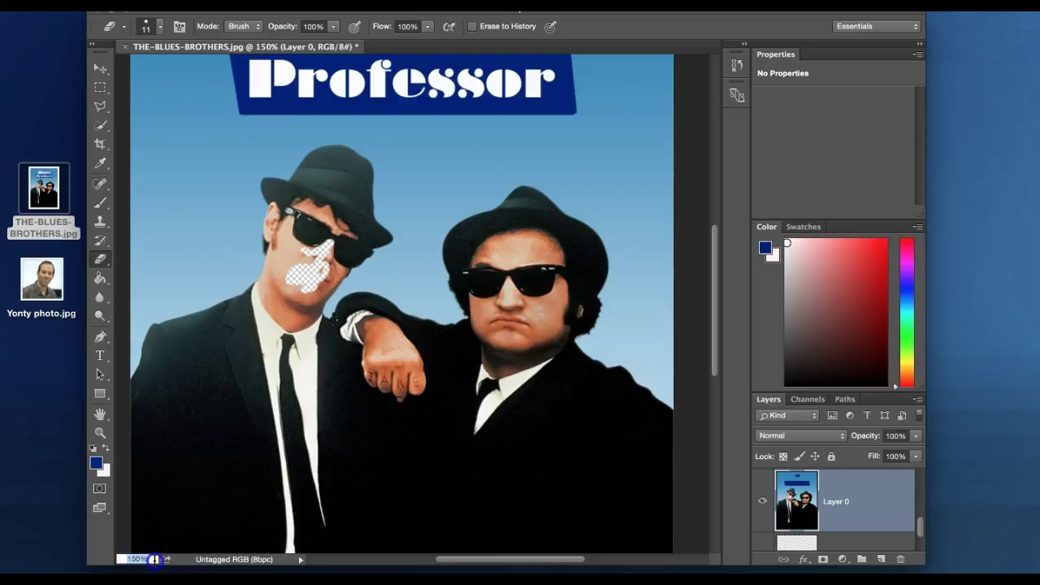
pyautogui.write('300')
pyautogui.press('Return')
pyautogui.click(301, 349)
pyautogui.click(158, 260)
pyautogui.click(220, 218)
pyautogui.moveTo(219, 218)
pyautogui.mouseDown()
pyautogui.moveTo(247, 208)
pyautogui.moveTo(250, 188)
pyautogui.moveTo(253, 229)
pyautogui.mouseUp()
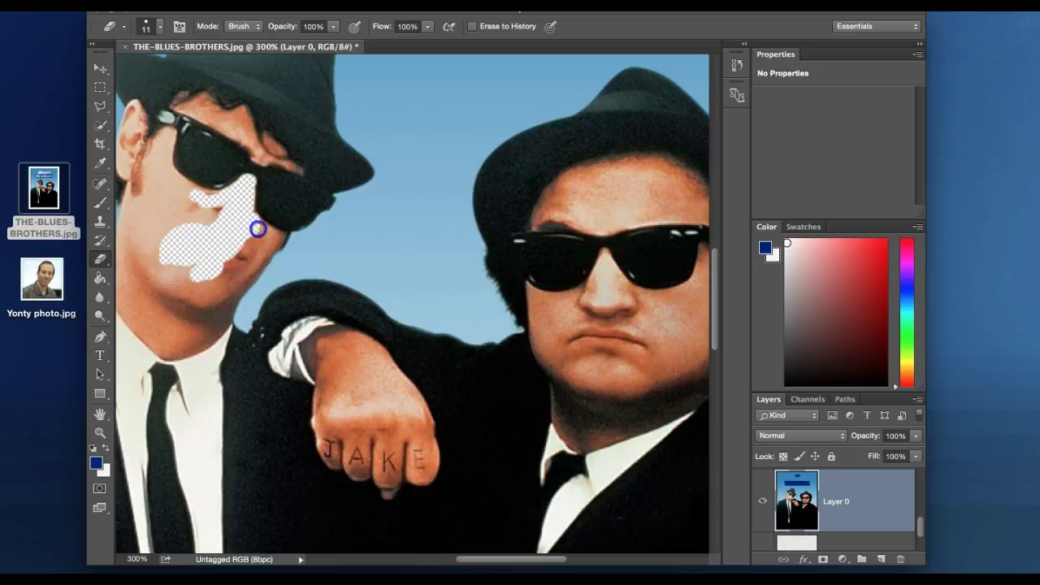
pyautogui.moveTo(275, 238)
pyautogui.mouseDown()
pyautogui.moveTo(208, 302)
pyautogui.moveTo(156, 272)
pyautogui.moveTo(140, 231)
pyautogui.moveTo(161, 135)
pyautogui.mouseUp()
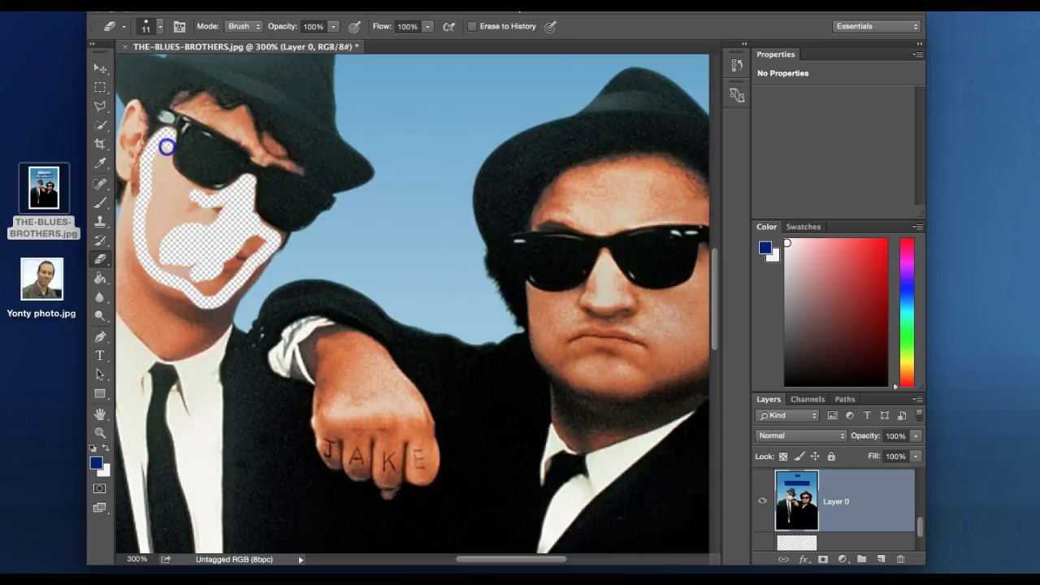
pyautogui.moveTo(178, 182)
pyautogui.mouseDown()
pyautogui.moveTo(229, 208)
pyautogui.moveTo(193, 225)
pyautogui.moveTo(231, 221)
pyautogui.moveTo(170, 189)
pyautogui.moveTo(160, 146)
pyautogui.moveTo(149, 250)
pyautogui.moveTo(159, 241)
pyautogui.moveTo(159, 189)
pyautogui.moveTo(150, 232)
pyautogui.moveTo(165, 192)
pyautogui.moveTo(201, 216)
pyautogui.moveTo(220, 209)
pyautogui.moveTo(162, 214)
pyautogui.moveTo(170, 235)
pyautogui.moveTo(186, 221)
pyautogui.moveTo(168, 220)
pyautogui.moveTo(169, 208)
pyautogui.moveTo(158, 257)
pyautogui.moveTo(194, 276)
pyautogui.moveTo(159, 266)
pyautogui.moveTo(214, 290)
pyautogui.moveTo(254, 255)
pyautogui.moveTo(260, 241)
pyautogui.moveTo(206, 281)
pyautogui.moveTo(222, 282)
pyautogui.moveTo(248, 237)
pyautogui.mouseUp()
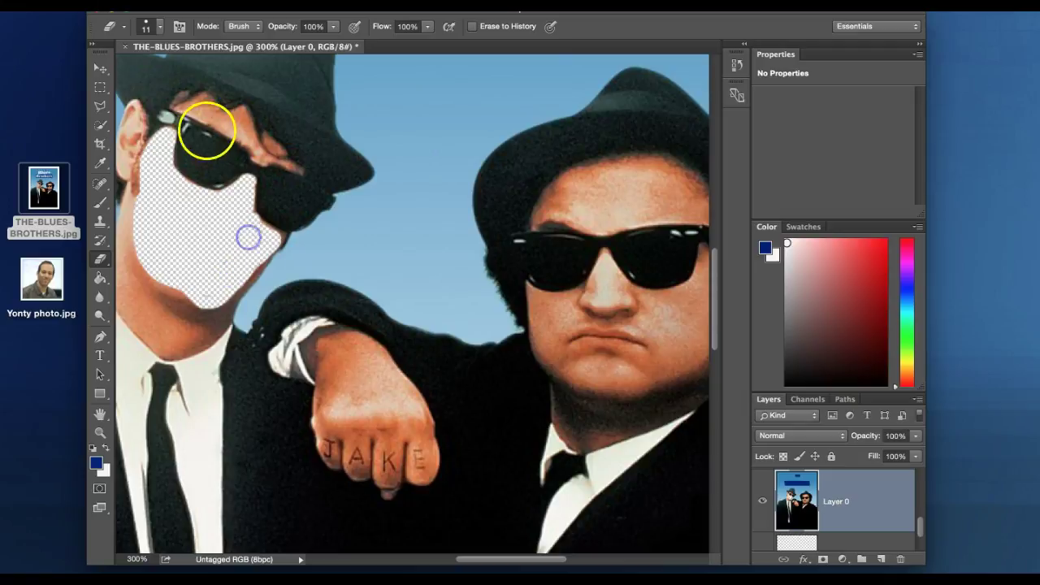
# - Erase the left man's forehead between the hair, hat brim and upper edge of the sunglasses
pyautogui.moveTo(197, 97)
pyautogui.mouseDown()
pyautogui.moveTo(190, 102)
pyautogui.moveTo(235, 122)
pyautogui.moveTo(241, 112)
pyautogui.moveTo(209, 111)
pyautogui.moveTo(243, 126)
pyautogui.mouseUp()
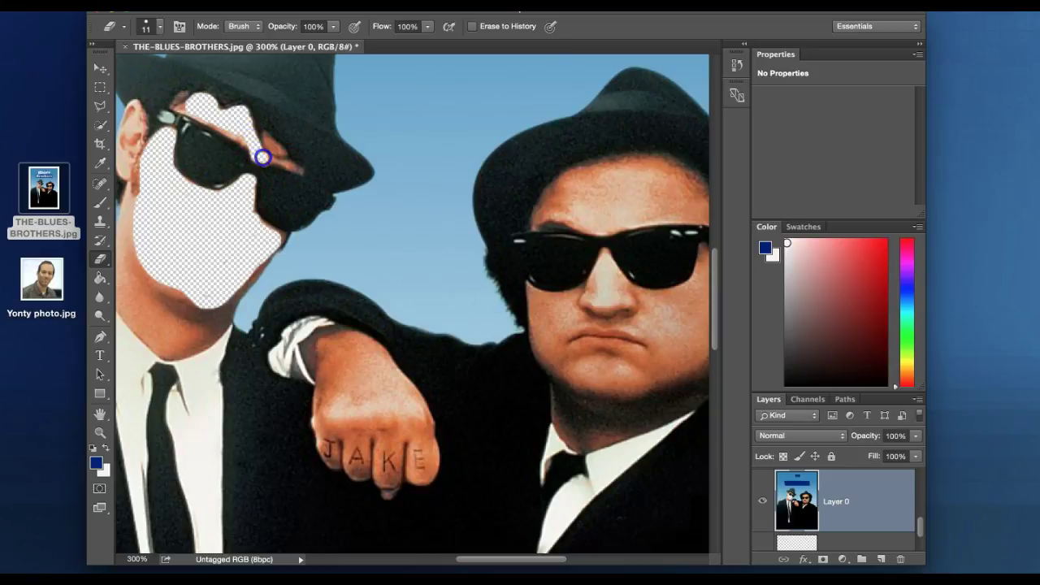
pyautogui.moveTo(263, 159); pyautogui.dragTo(265, 156)
pyautogui.moveTo(266, 143); pyautogui.dragTo(274, 151)
pyautogui.moveTo(266, 155); pyautogui.dragTo(194, 108)
pyautogui.moveTo(189, 101); pyautogui.dragTo(225, 127)
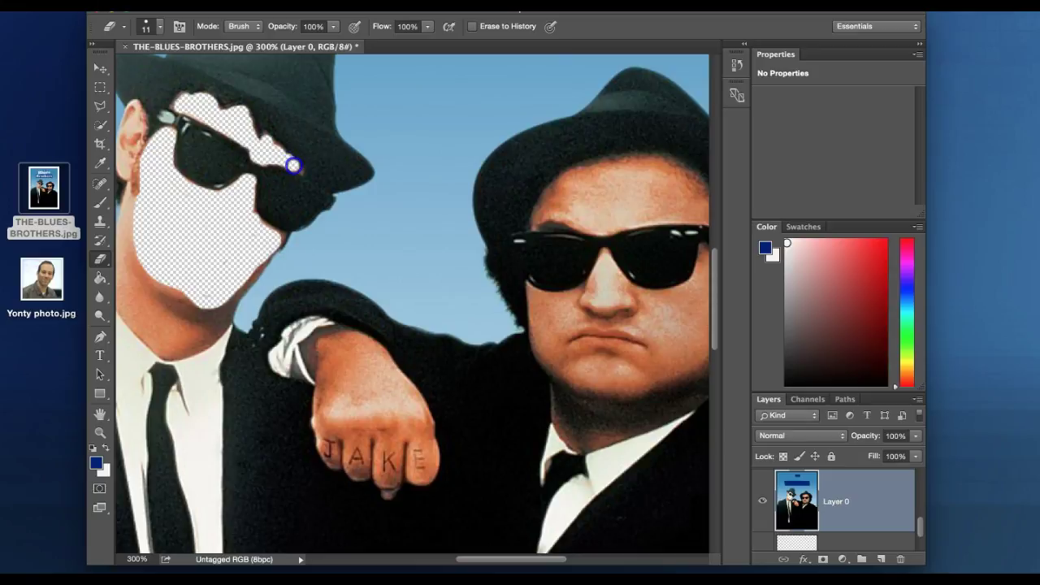
pyautogui.moveTo(195, 101); pyautogui.dragTo(183, 106)
# - Erase the leftover skin along the lower edge of the left man's sunglasses and beside his far cheek
pyautogui.click(186, 186)
pyautogui.click(207, 205)
pyautogui.moveTo(206, 205); pyautogui.dragTo(218, 197)
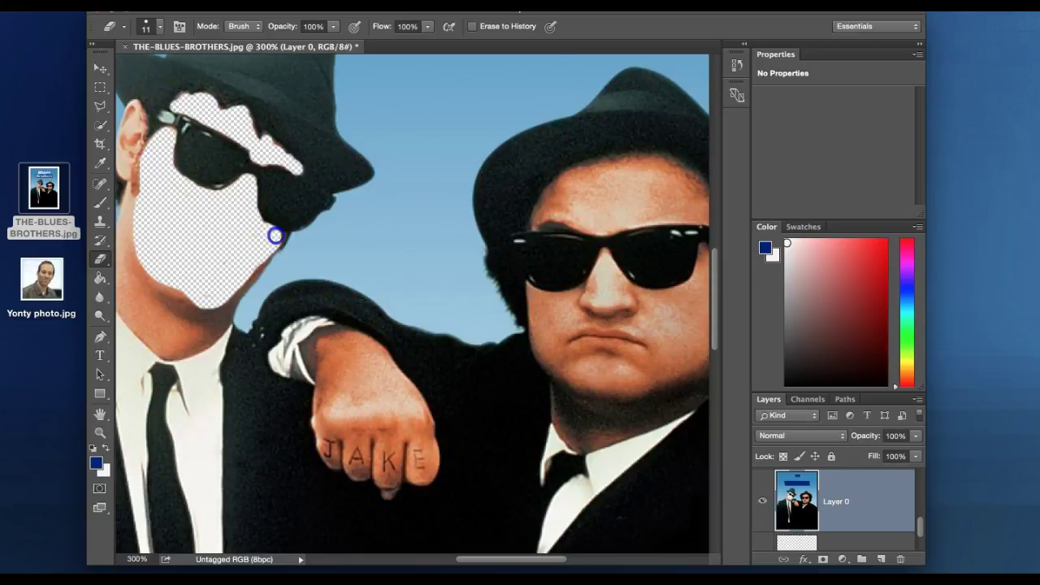
pyautogui.moveTo(279, 239); pyautogui.dragTo(265, 228)
# - Place the portrait photo file from the desktop into the poster at the empty Layer 1 beneath the poster image
pyautogui.click(97, 75)
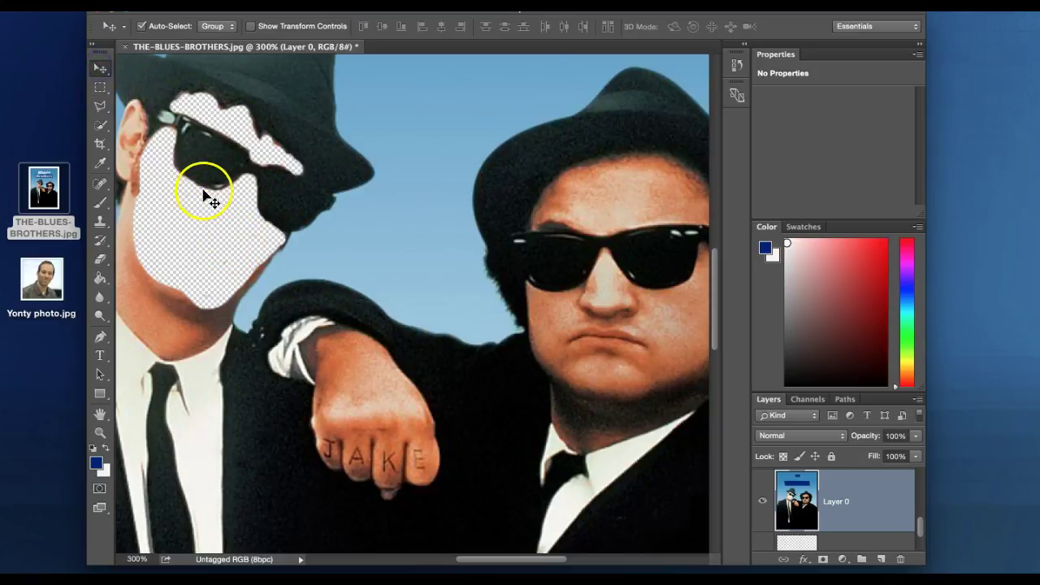
pyautogui.scroll(-1, 806, 492)
pyautogui.click(795, 513)
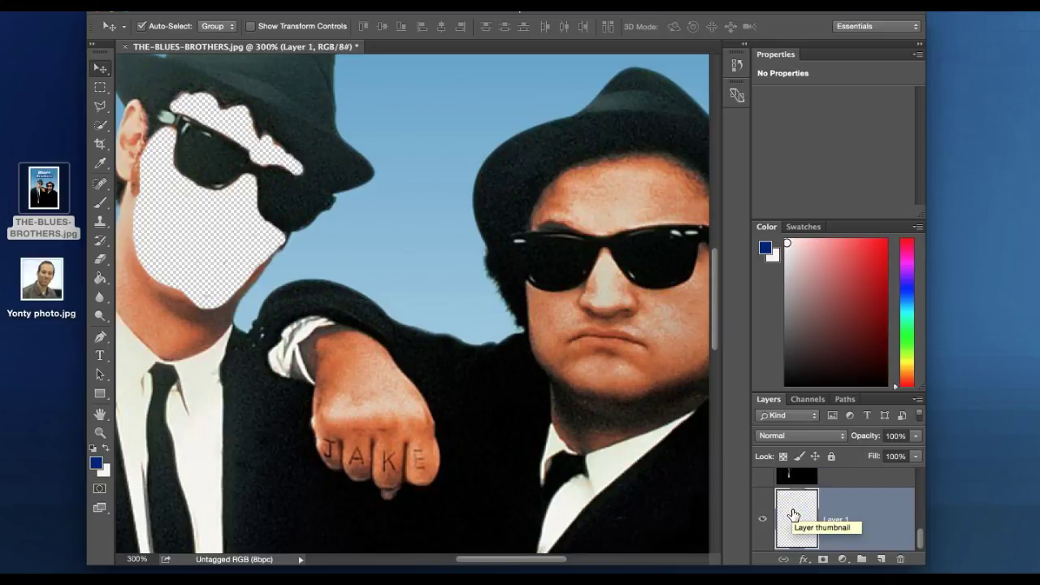
pyautogui.click(38, 278)
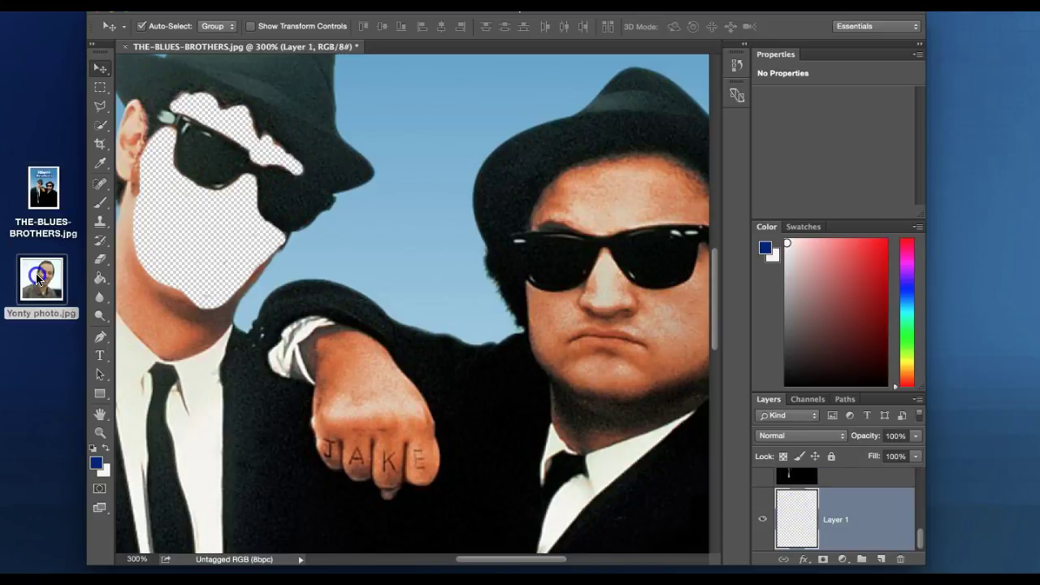
pyautogui.moveTo(38, 278); pyautogui.dragTo(397, 353)
pyautogui.click(488, 182)
# - Scale the placed portrait photo down to 59.44% width and 76.22% height from its upper corner
pyautogui.scroll(10, 487, 181)
pyautogui.hscroll(5, 484, 184)
pyautogui.scroll(-3, 484, 183)
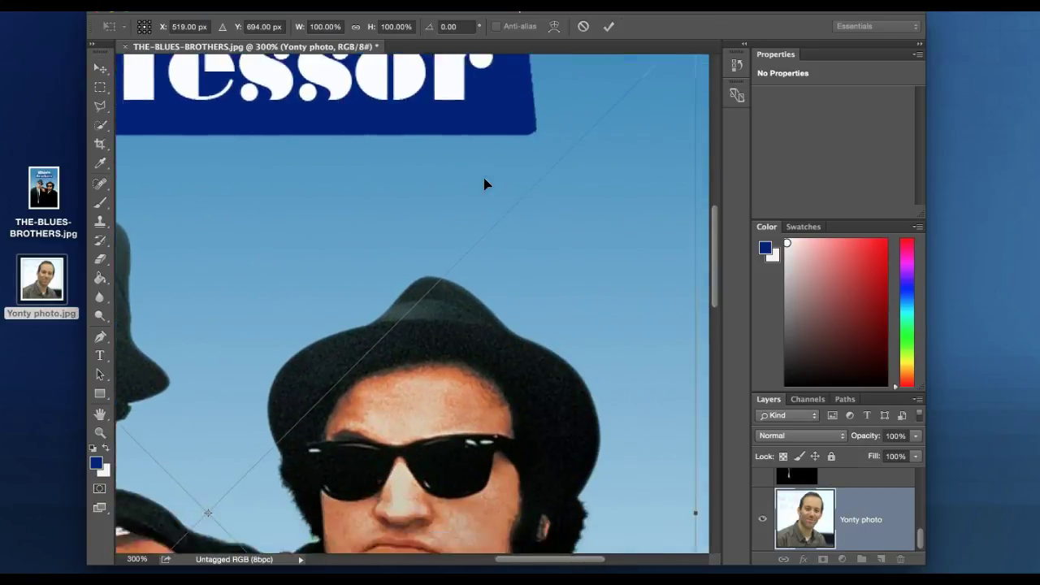
pyautogui.scroll(5, 484, 184)
pyautogui.hscroll(3, 484, 183)
pyautogui.click(596, 190)
pyautogui.moveTo(617, 212); pyautogui.dragTo(221, 448)
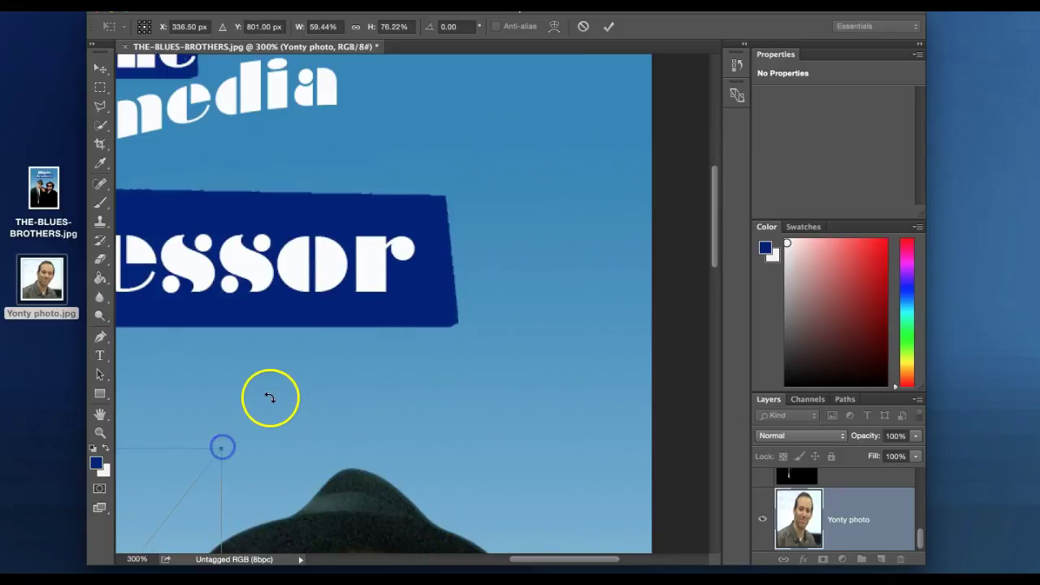
# - Shrink the portrait to 56.78% height, move its face behind the left man's erased opening, and widen it to about 42.56%
pyautogui.scroll(-10, 270, 398)
pyautogui.hscroll(-3, 269, 397)
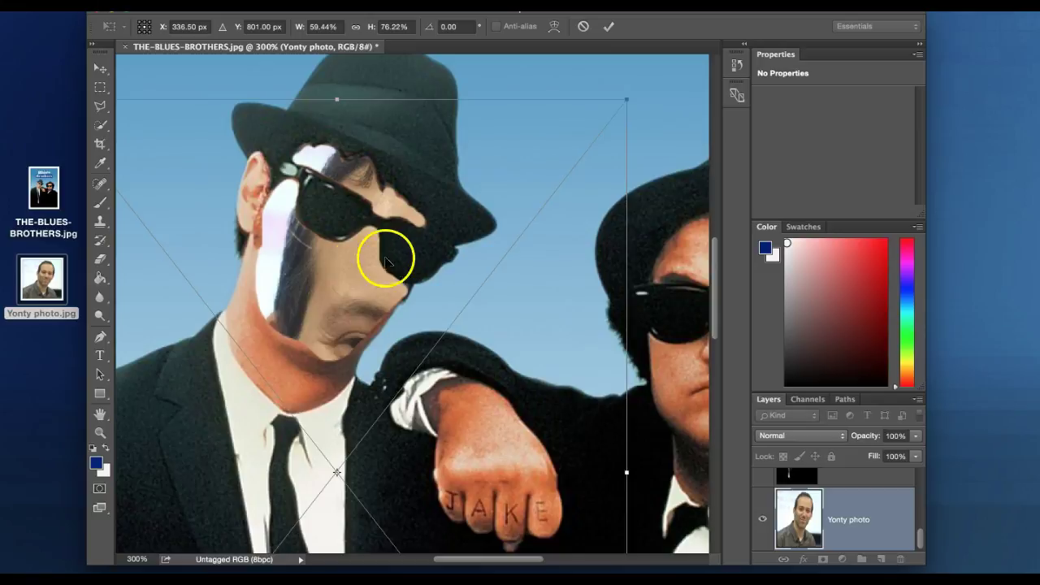
pyautogui.moveTo(628, 98); pyautogui.dragTo(422, 289)
pyautogui.moveTo(249, 412); pyautogui.dragTo(305, 141)
pyautogui.moveTo(473, 297); pyautogui.dragTo(515, 297)
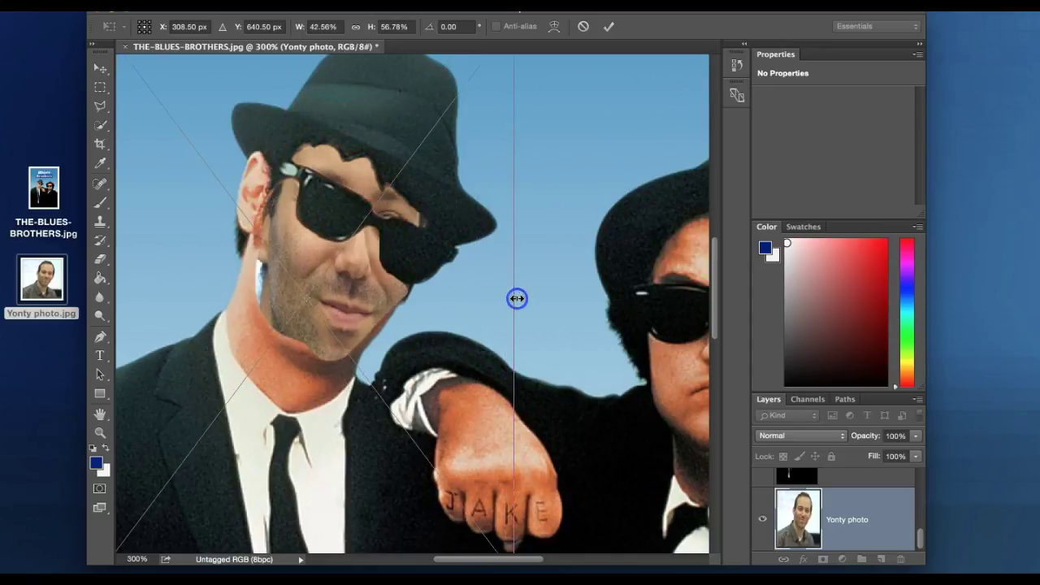
# - Stretch the portrait outward past the left man's ear to a width of 46.44%
pyautogui.hscroll(-5, 371, 336)
pyautogui.hscroll(2, 370, 337)
pyautogui.moveTo(268, 320); pyautogui.dragTo(232, 315)
# - Rotate the portrait 15 degrees to match the tilt of the left man's head, first trying 5, 8, 10 and 13 degrees
pyautogui.hscroll(5, 325, 289)
pyautogui.scroll(3, 325, 289)
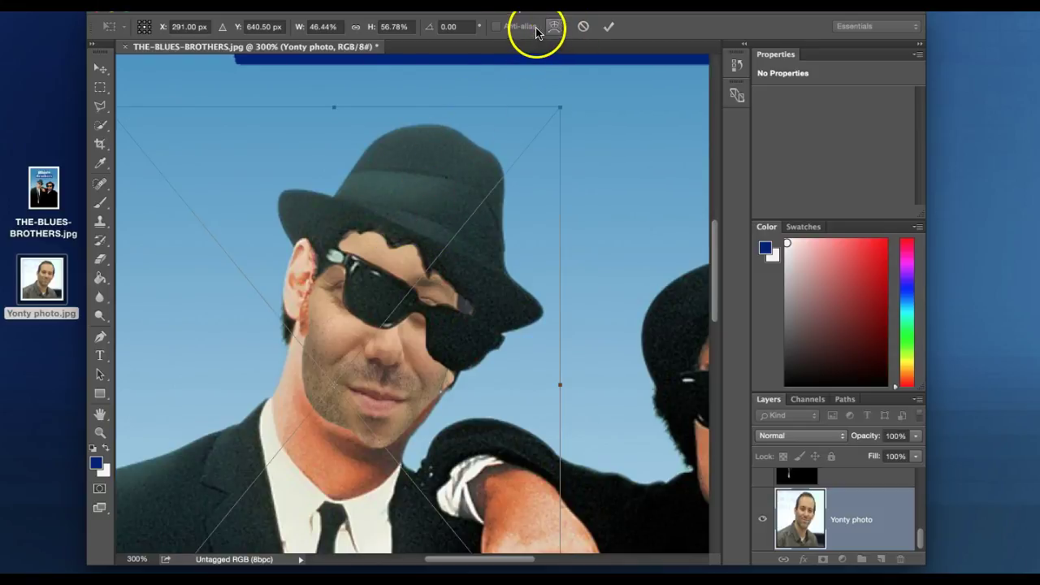
pyautogui.click(457, 27)
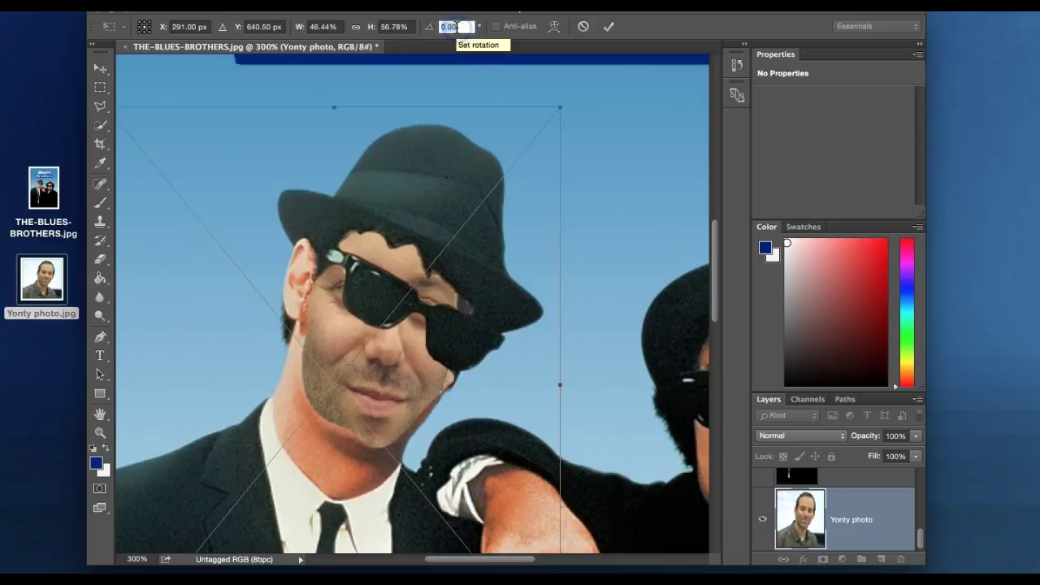
pyautogui.write('5')
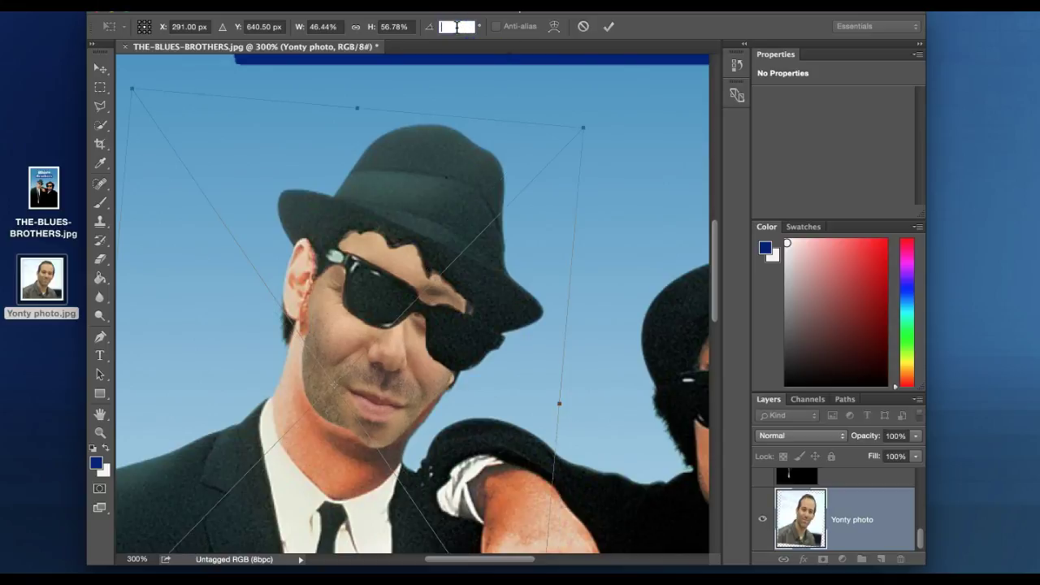
pyautogui.write('8')
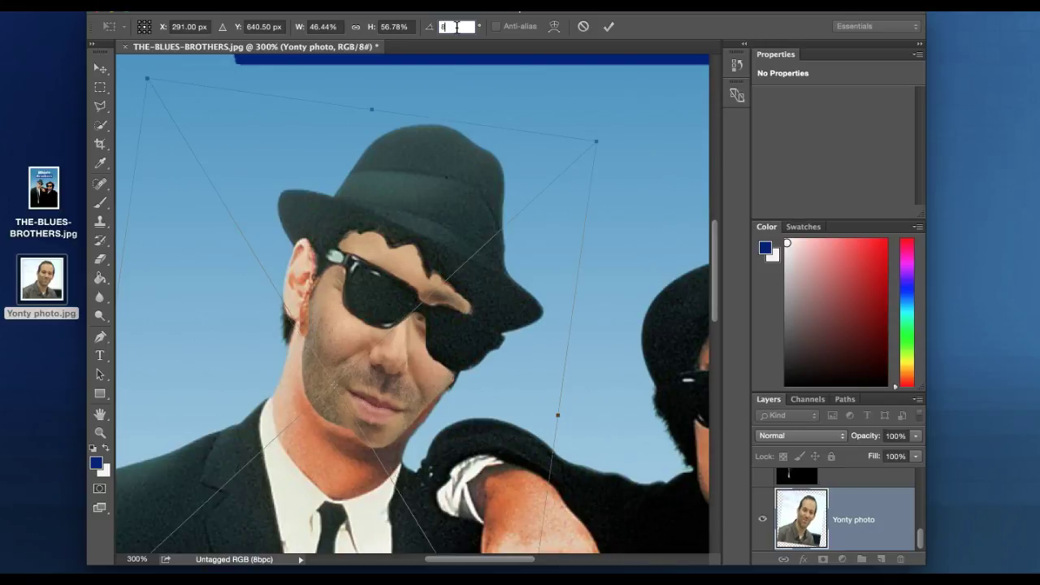
pyautogui.write('10')
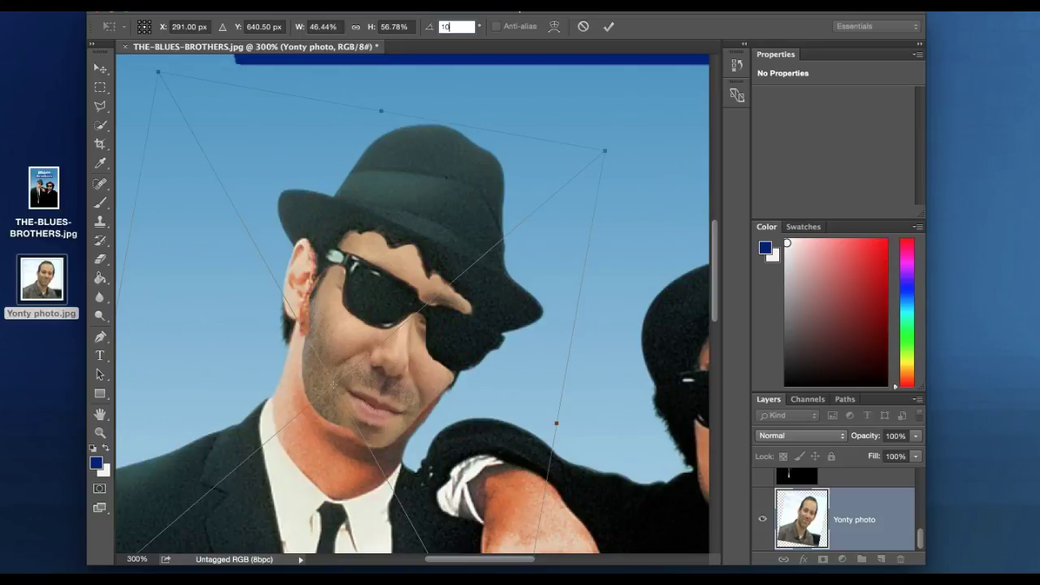
pyautogui.click(416, 26)
pyautogui.doubleClick(441, 27)
pyautogui.write('0')
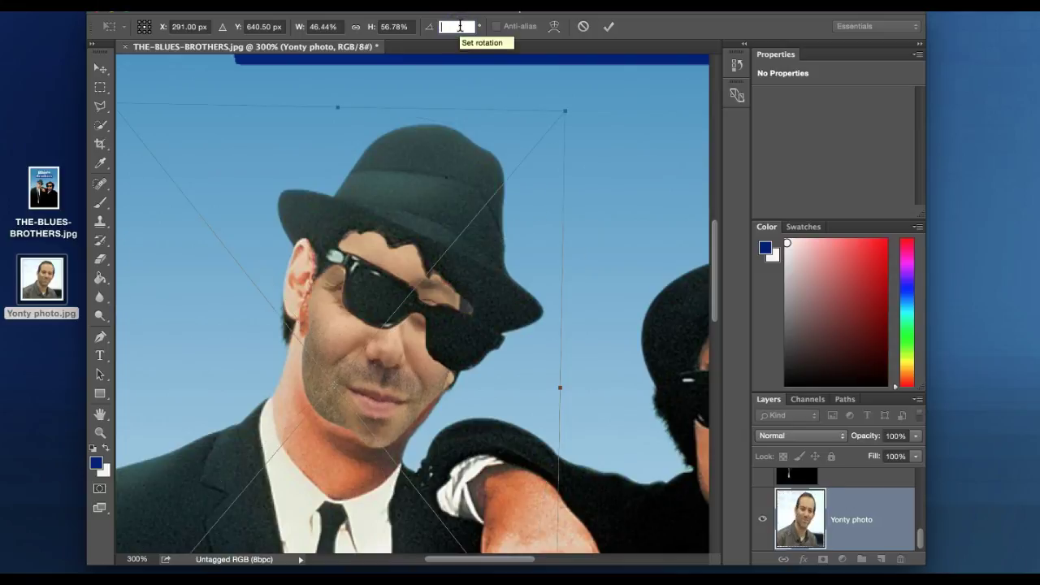
pyautogui.write('13')
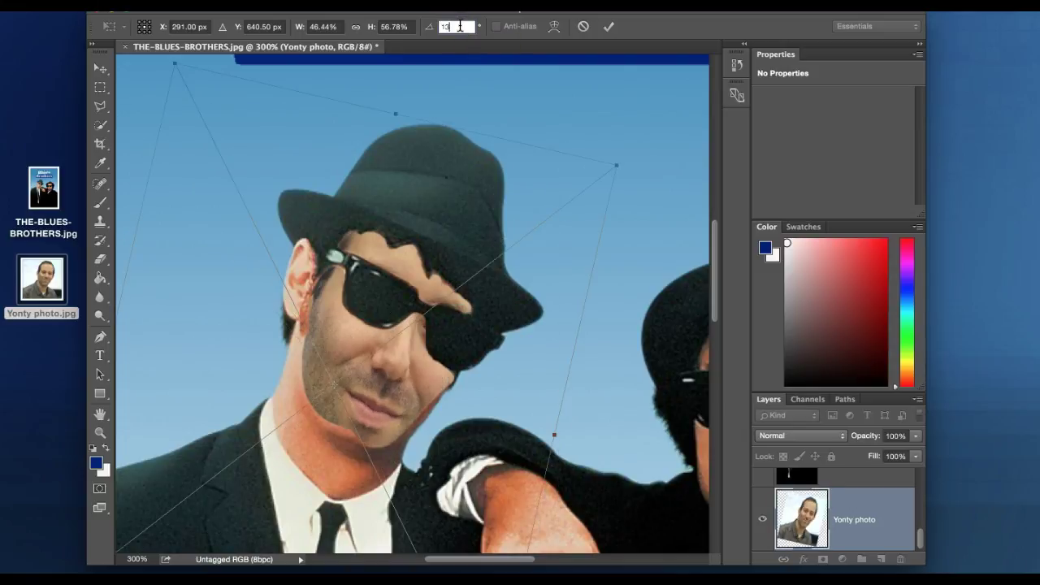
pyautogui.click(460, 27)
pyautogui.press('BackSpace')
pyautogui.write('5')
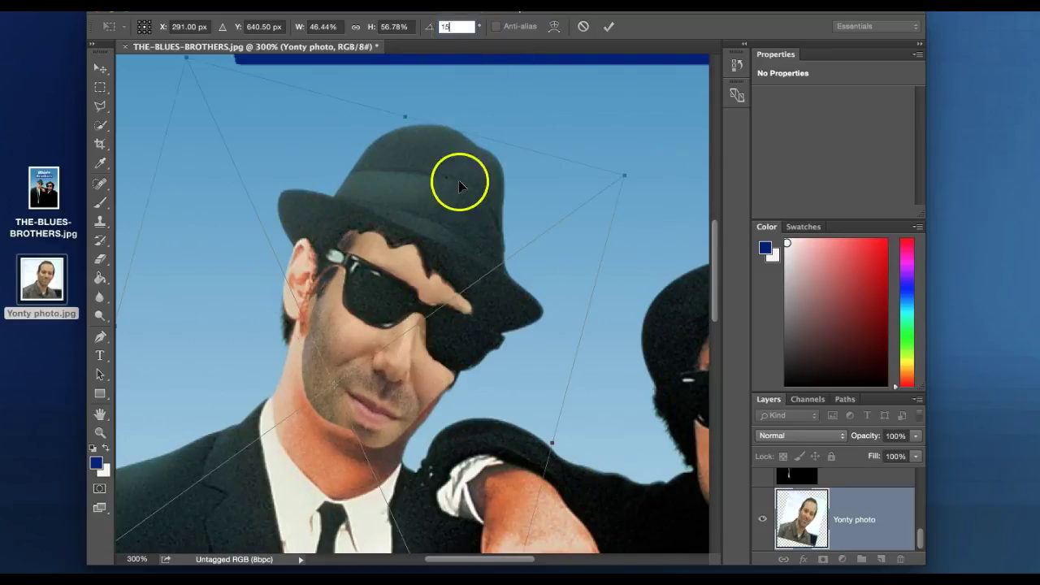
# - Shift the rotated portrait slightly upward and widen it on both sides to 48.94% to fill the face opening
pyautogui.click(398, 357)
pyautogui.moveTo(397, 357)
pyautogui.mouseDown()
pyautogui.moveTo(409, 349)
pyautogui.moveTo(397, 343)
pyautogui.mouseUp()
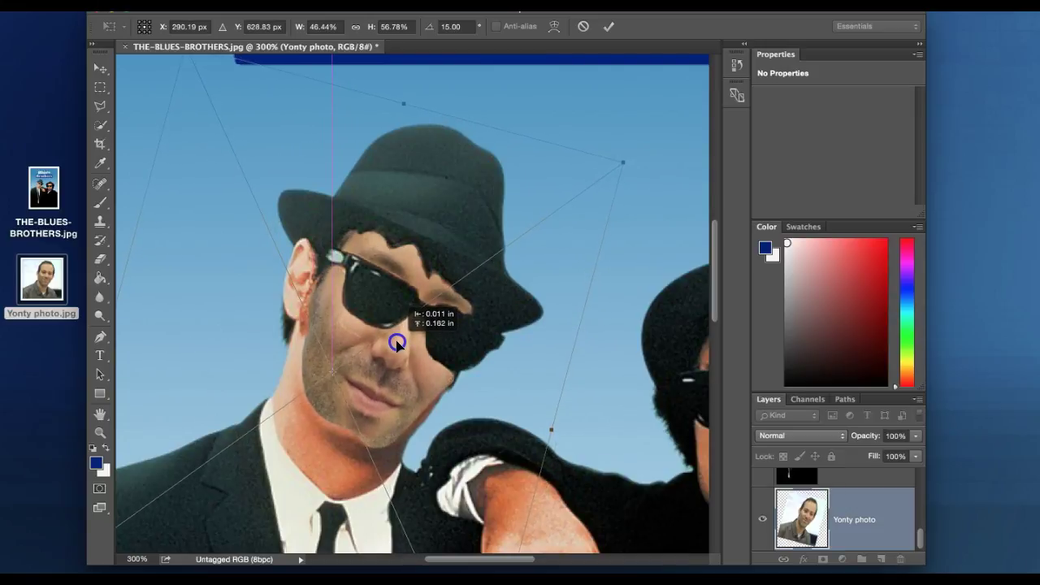
pyautogui.moveTo(398, 344); pyautogui.dragTo(397, 344)
pyautogui.moveTo(551, 434); pyautogui.dragTo(560, 433)
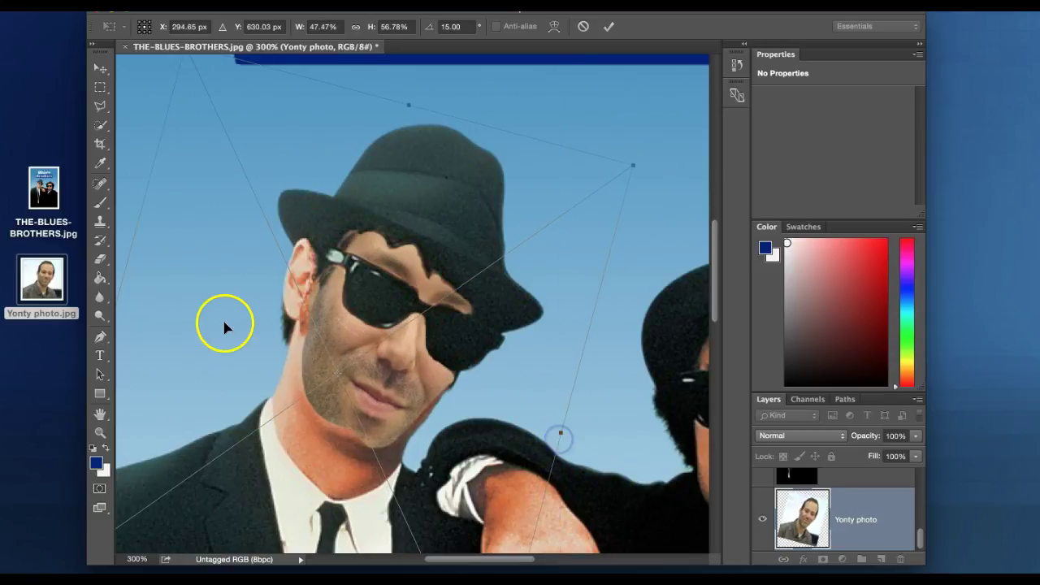
pyautogui.hscroll(-3, 232, 335)
pyautogui.moveTo(220, 314); pyautogui.dragTo(205, 311)
pyautogui.hscroll(3, 336, 371)
pyautogui.scroll(-3, 337, 372)
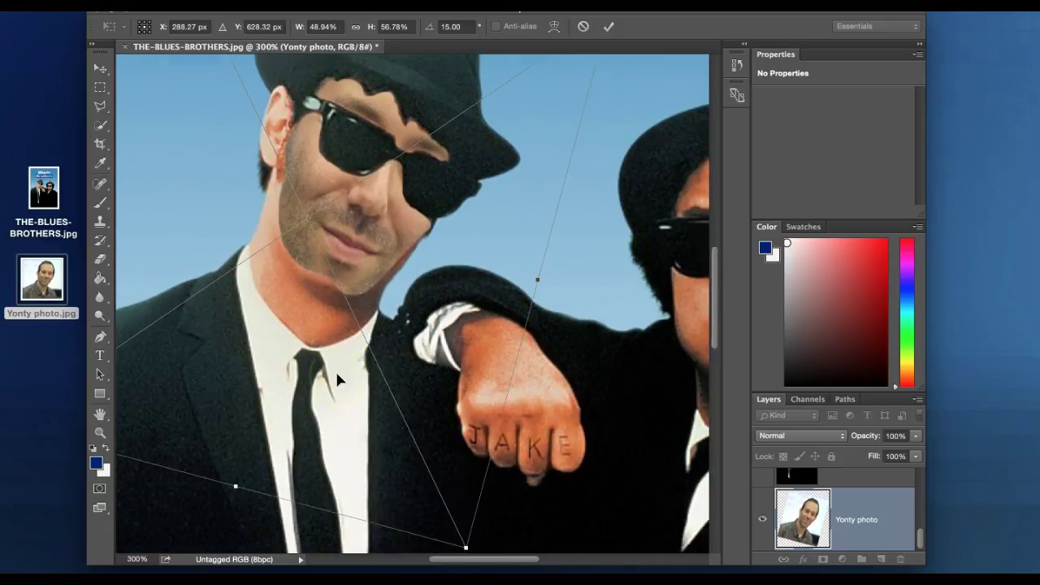
# - Commit the portrait's scaling and rotation behind the left man's face opening
pyautogui.hscroll(3, 337, 373)
pyautogui.scroll(1, 337, 373)
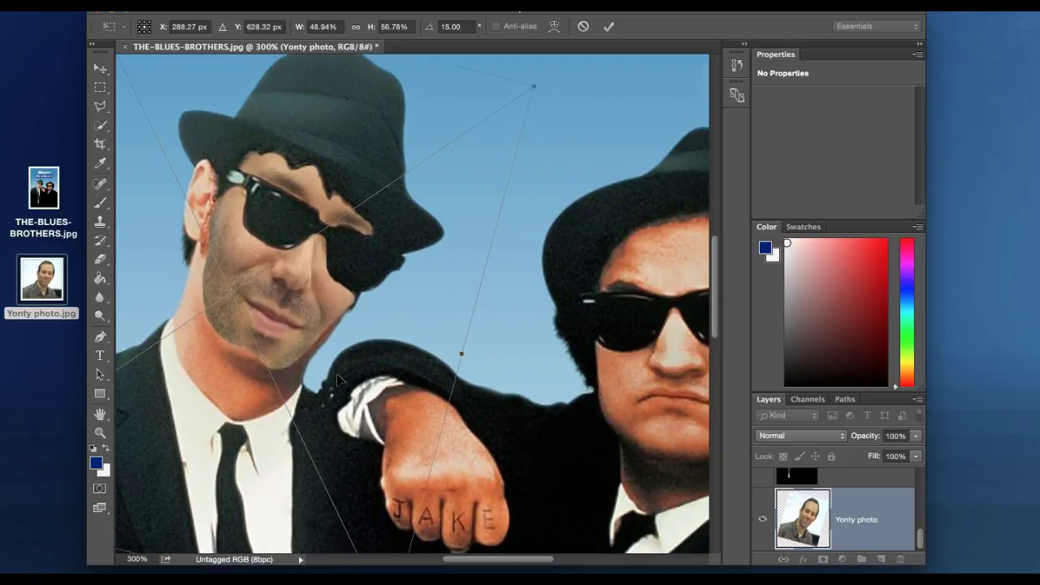
pyautogui.doubleClick(300, 299)
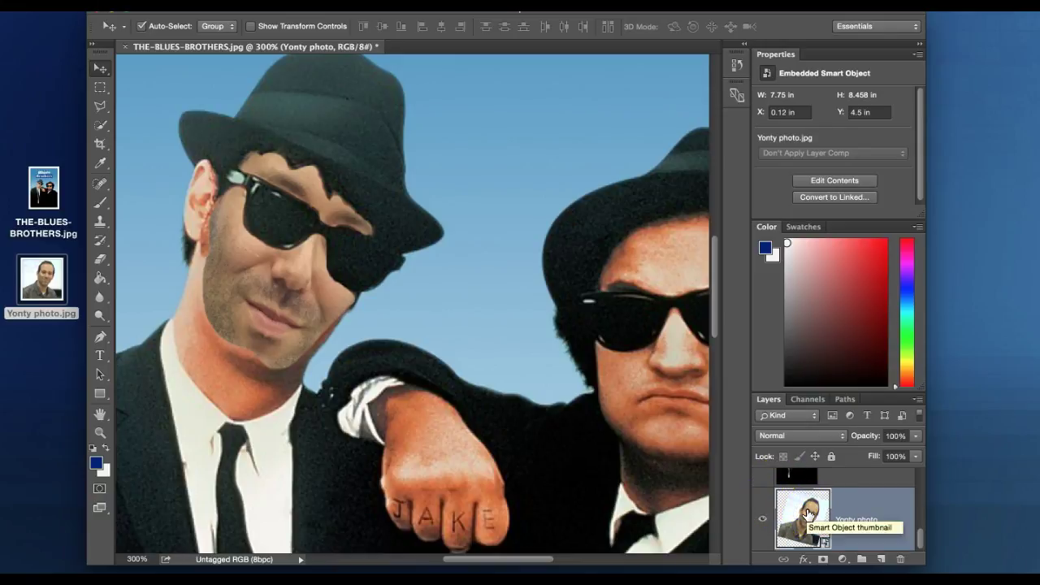
# - Apply a Hue/Saturation adjustment to the portrait layer with Hue -4 and Saturation +38 to match the poster's skin tone
pyautogui.click(195, 2)
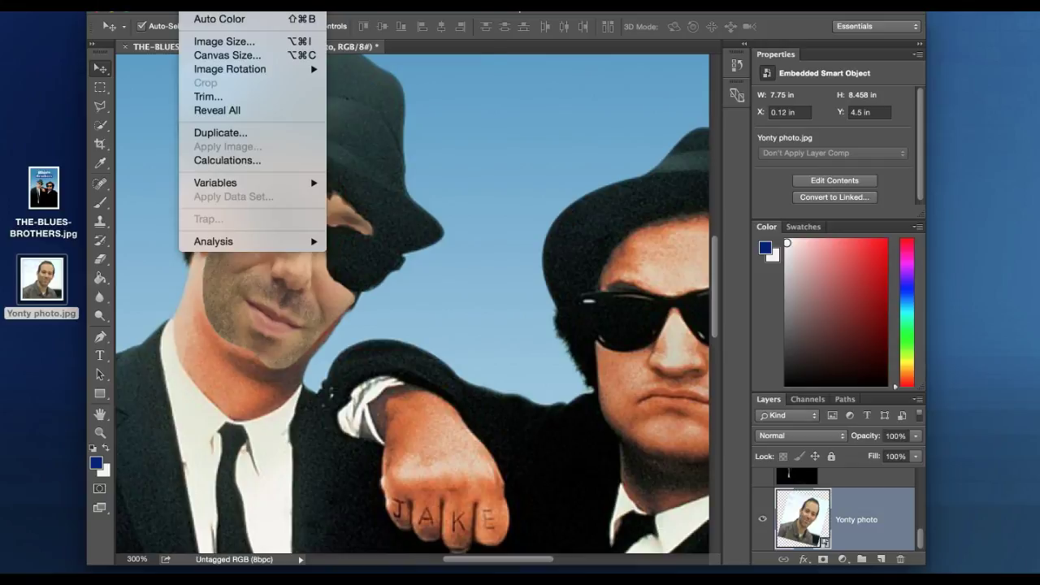
pyautogui.moveTo(252, 2)
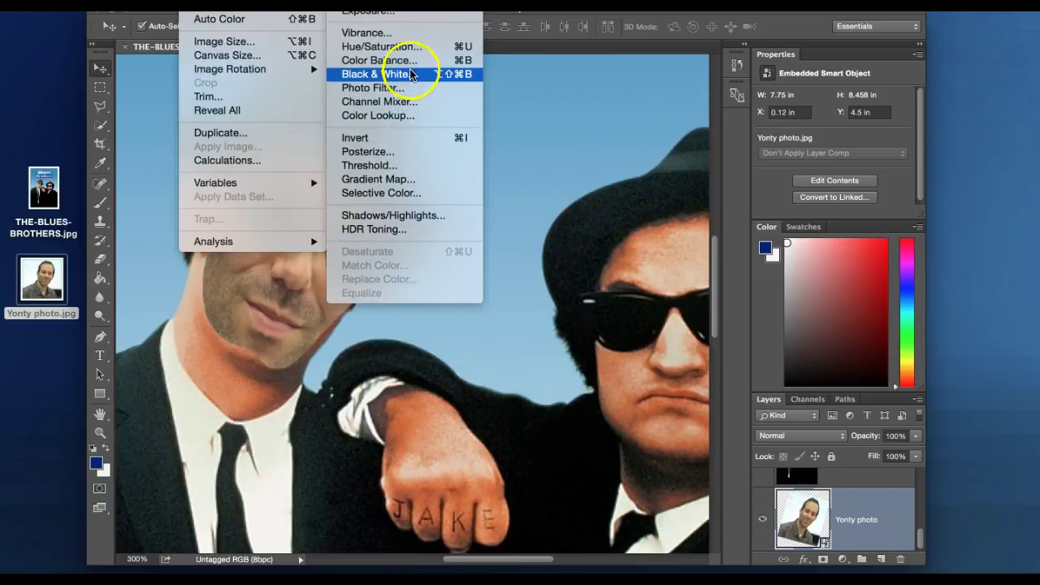
pyautogui.click(409, 47)
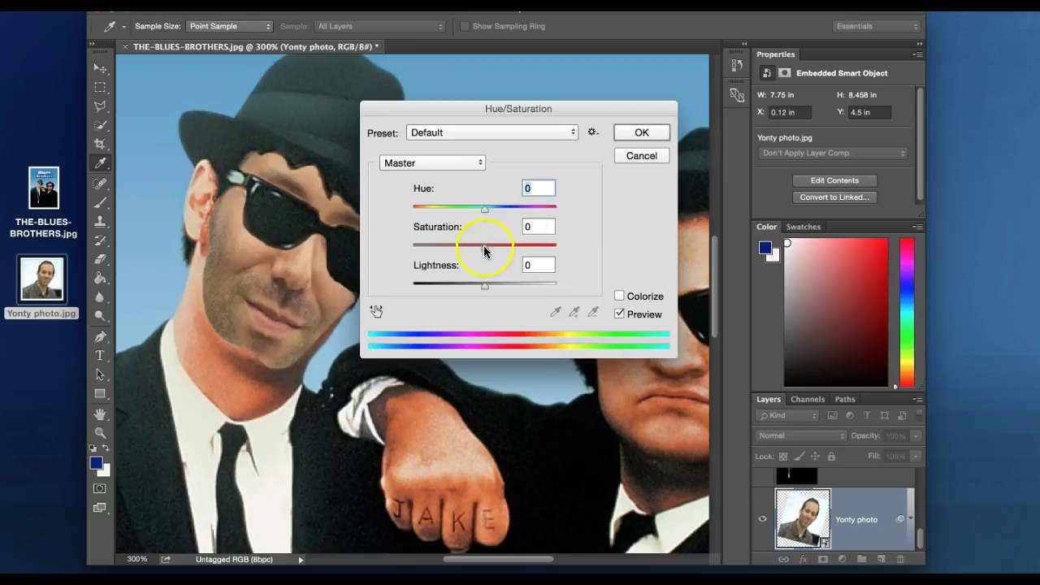
pyautogui.moveTo(484, 252)
pyautogui.mouseDown()
pyautogui.moveTo(550, 255)
pyautogui.moveTo(504, 251)
pyautogui.mouseUp()
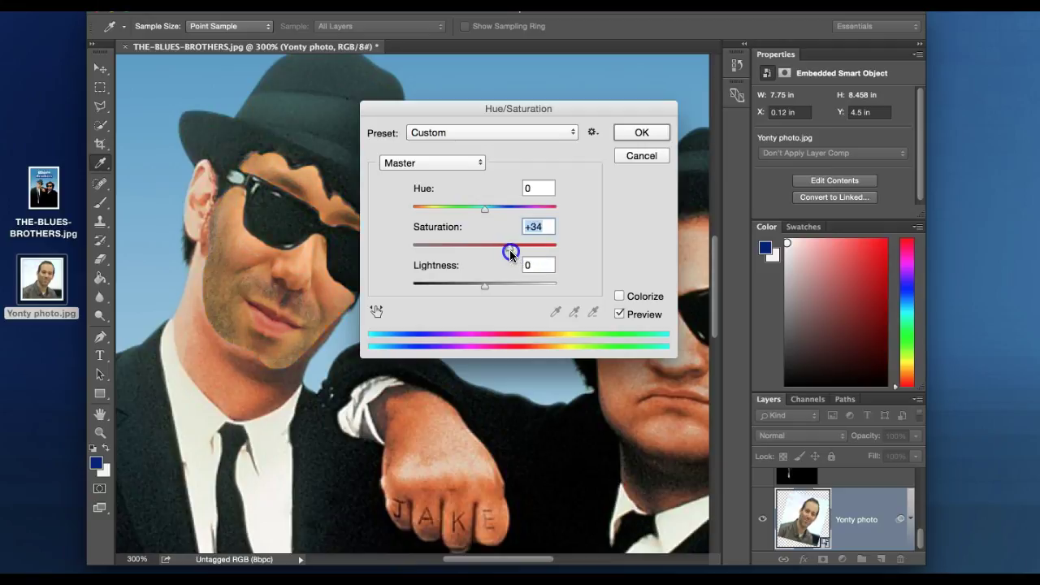
pyautogui.click(485, 209)
pyautogui.moveTo(485, 209)
pyautogui.mouseDown()
pyautogui.moveTo(501, 207)
pyautogui.moveTo(481, 210)
pyautogui.mouseUp()
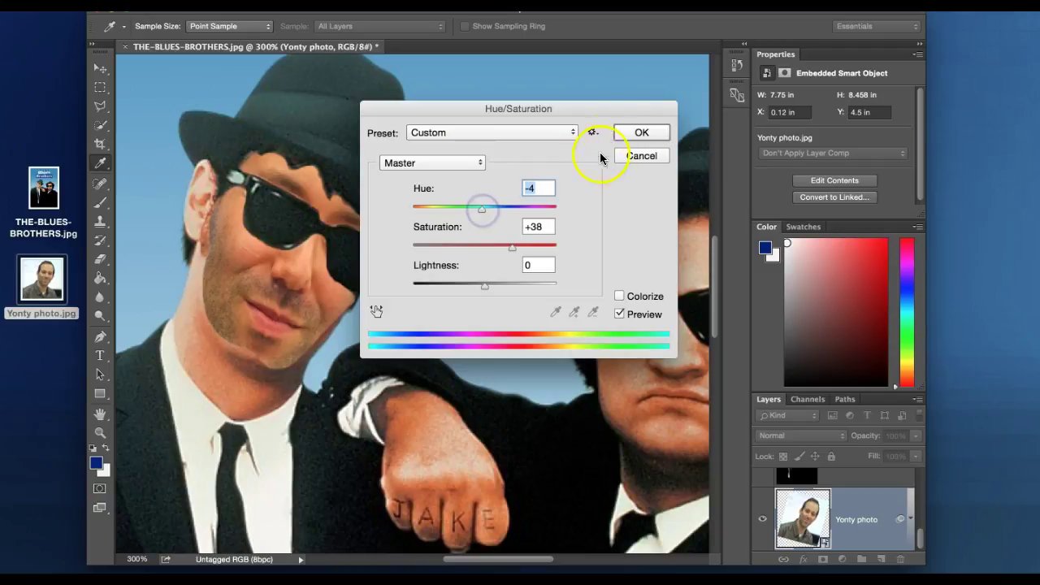
pyautogui.click(628, 134)
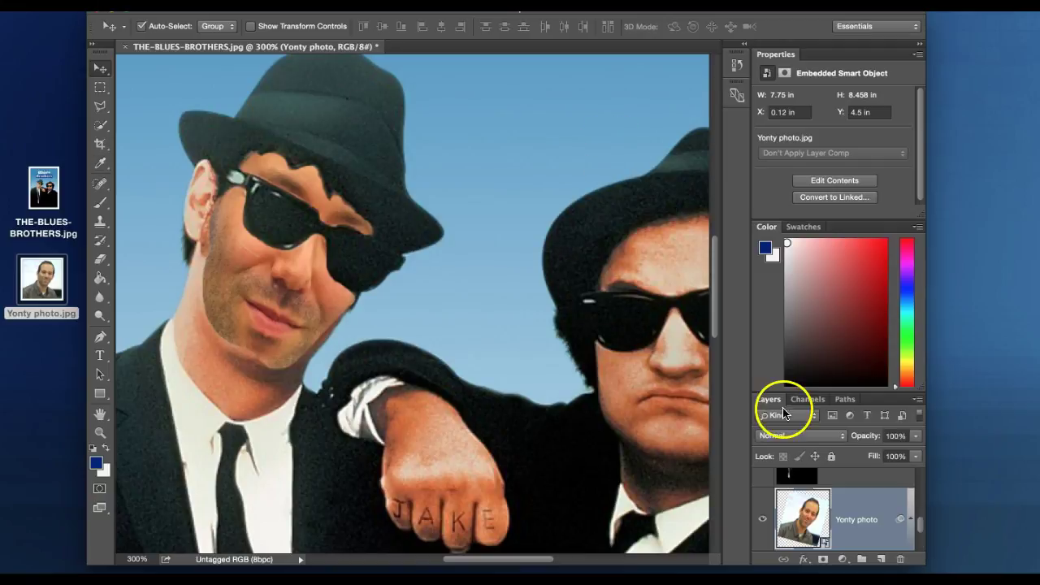
# - Set the zoom to 100% and review the whole edited poster
pyautogui.click(136, 558)
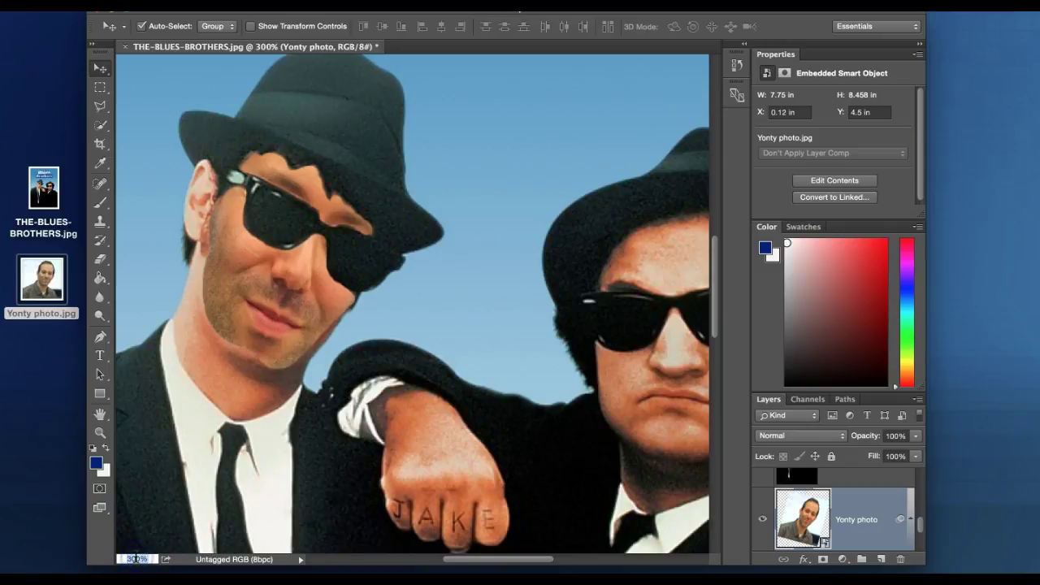
pyautogui.press('BackSpace')
pyautogui.write('100')
pyautogui.press('Return')
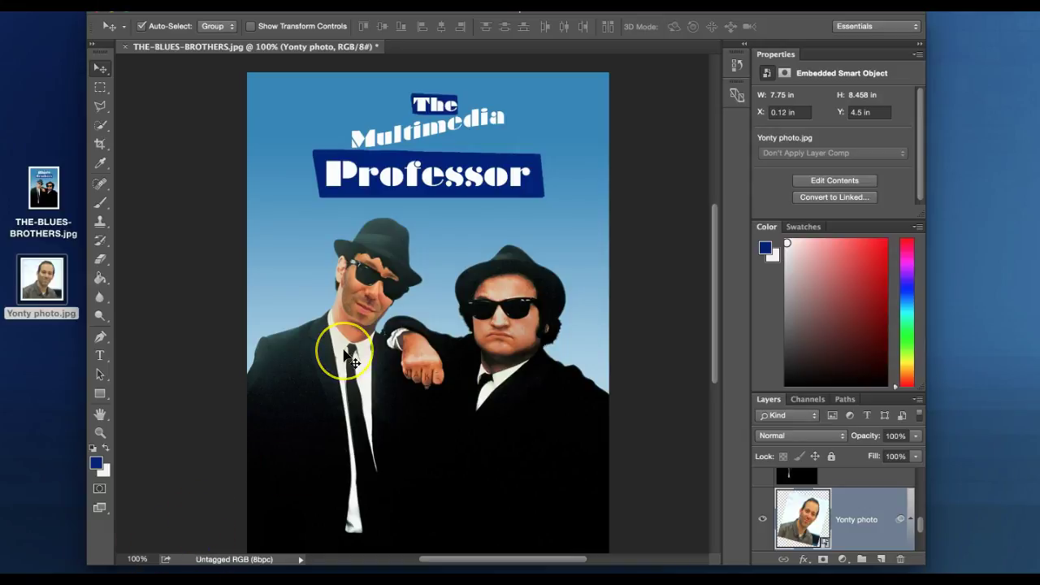
pyautogui.scroll(-2, 345, 356)
pyautogui.scroll(-4, 344, 356)
pyautogui.scroll(4, 344, 356)
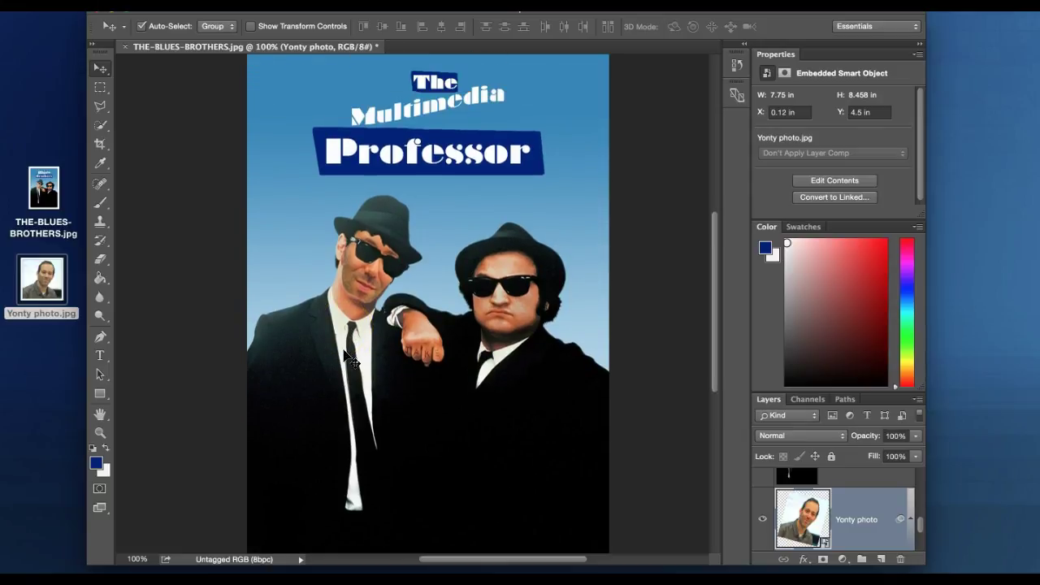
# - Save a JPEG copy to the Desktop, named with the surname plus "Movie Poster", at Maximum quality 12 with Baseline ("Standard") format
pyautogui.click(130, 2)
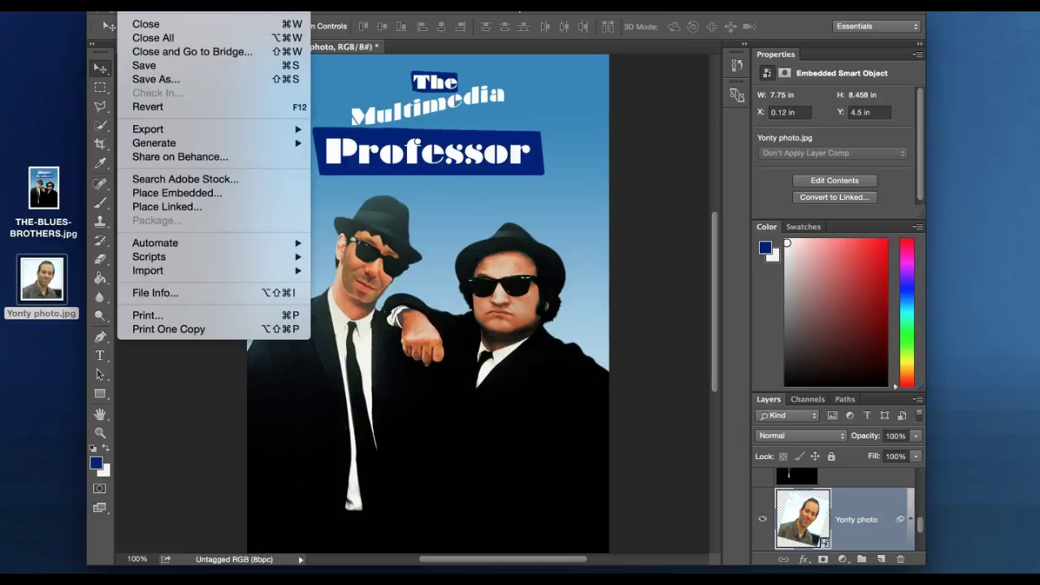
pyautogui.click(162, 80)
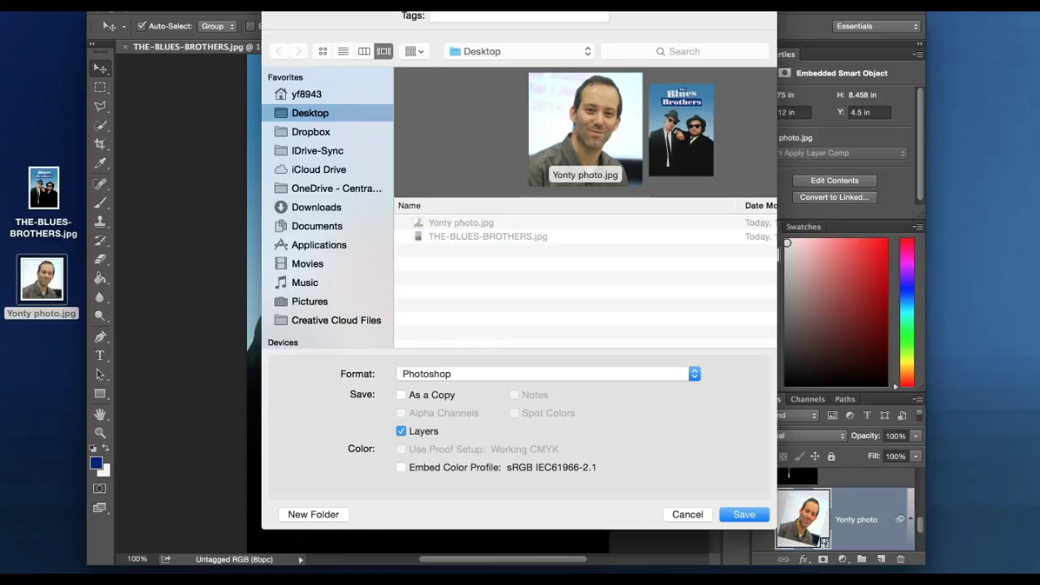
pyautogui.click(694, 367)
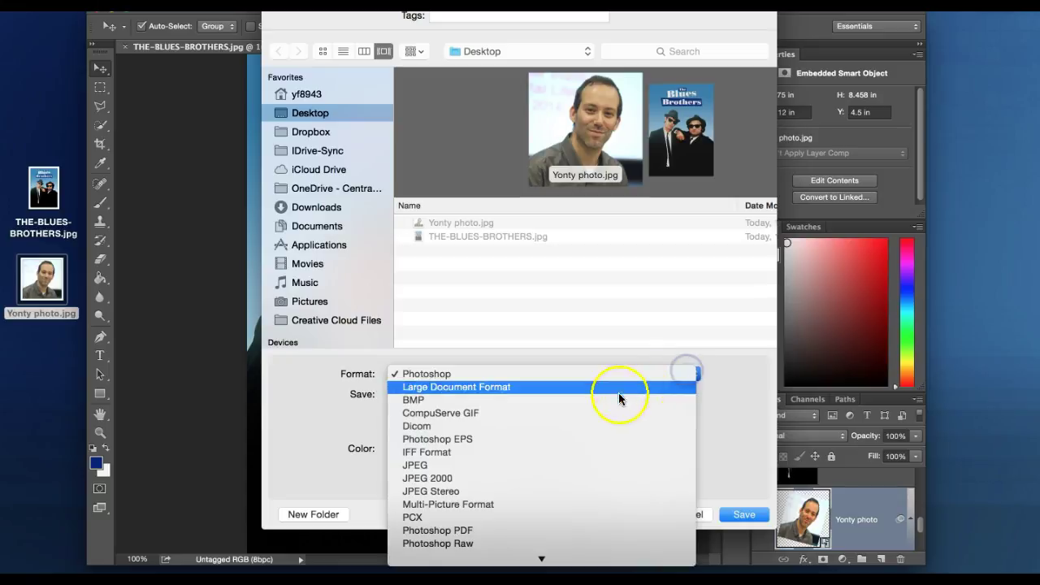
pyautogui.scroll(-2, 549, 466)
pyautogui.click(550, 440)
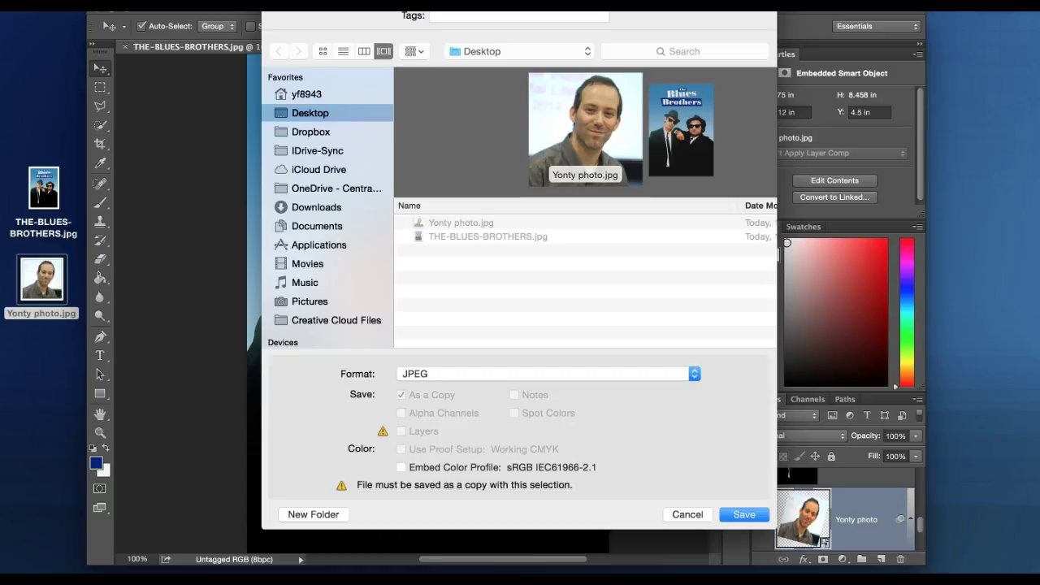
pyautogui.click(744, 517)
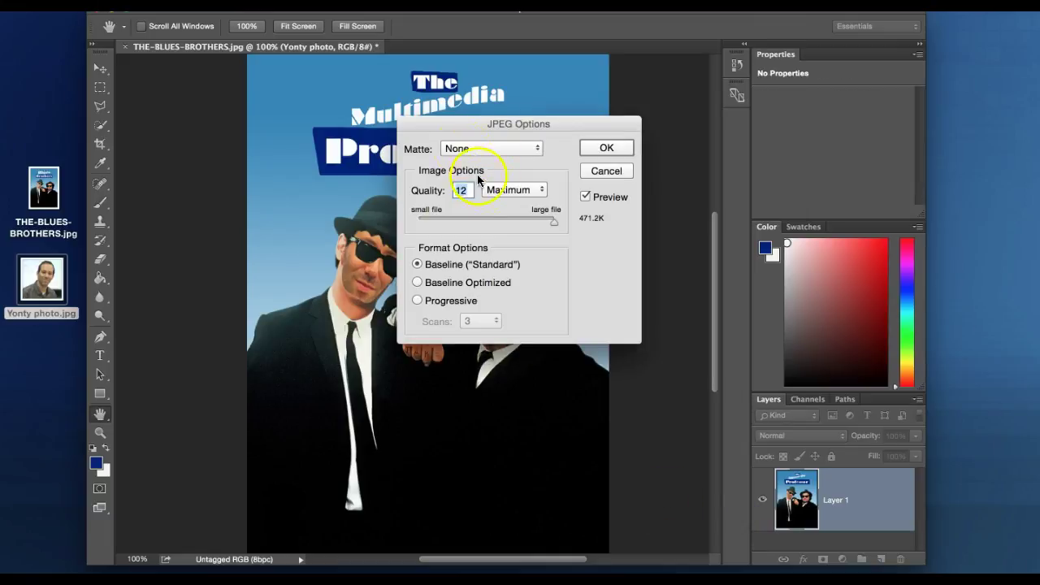
pyautogui.click(601, 147)
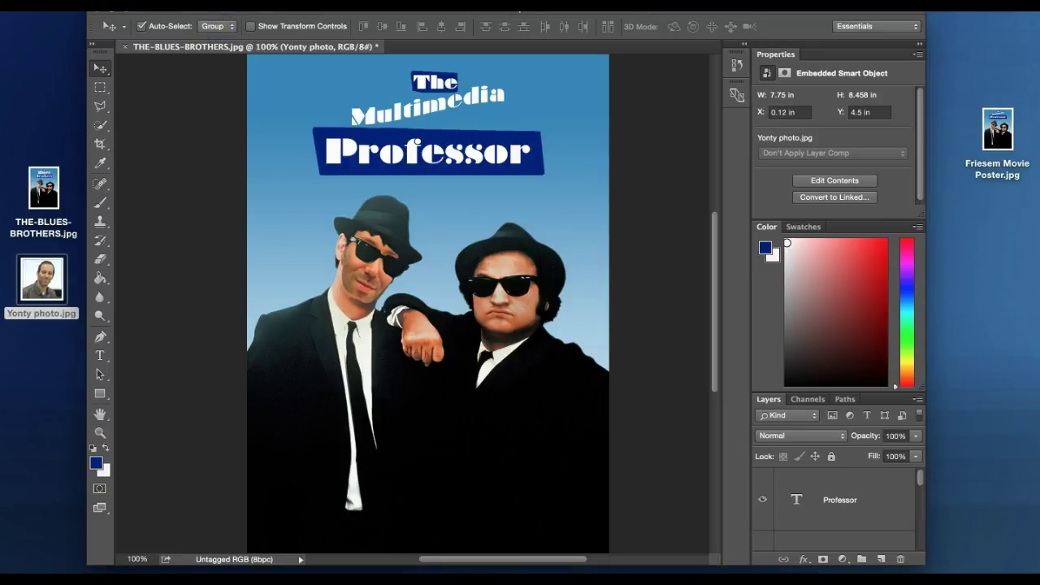
# - Switch to the desktop, move the new poster file beside THE-BLUES-BROTHERS.jpg, and select both files
pyautogui.click(69, 6)
pyautogui.click(122, 37)
pyautogui.moveTo(998, 128); pyautogui.dragTo(115, 192)
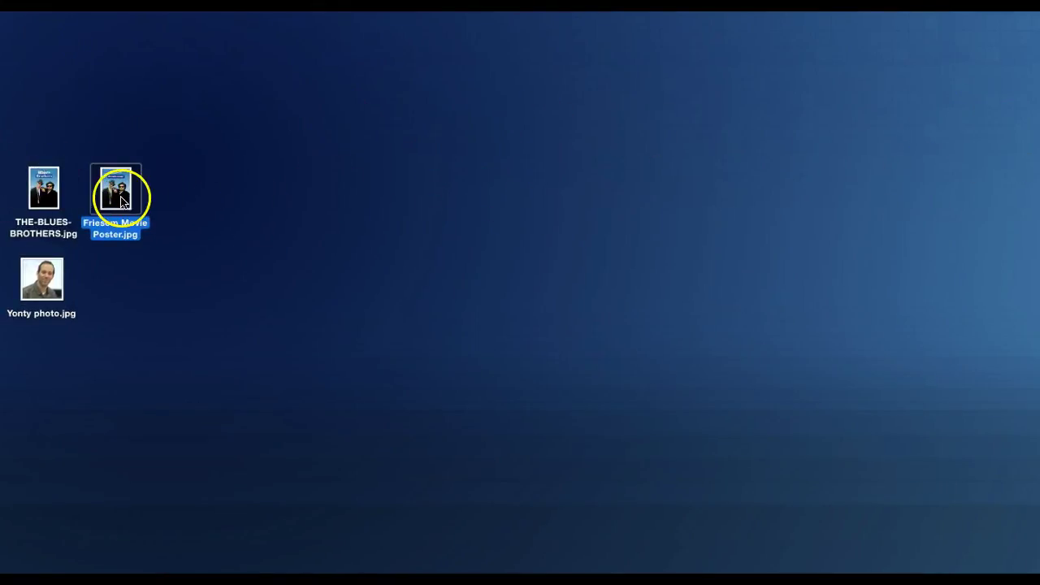
pyautogui.moveTo(199, 179); pyautogui.dragTo(25, 206)
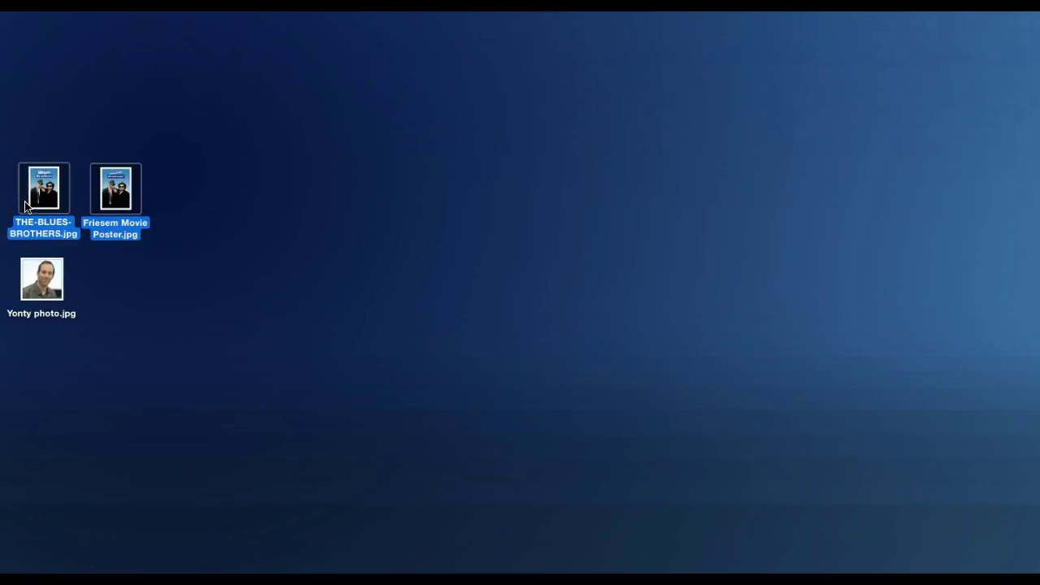